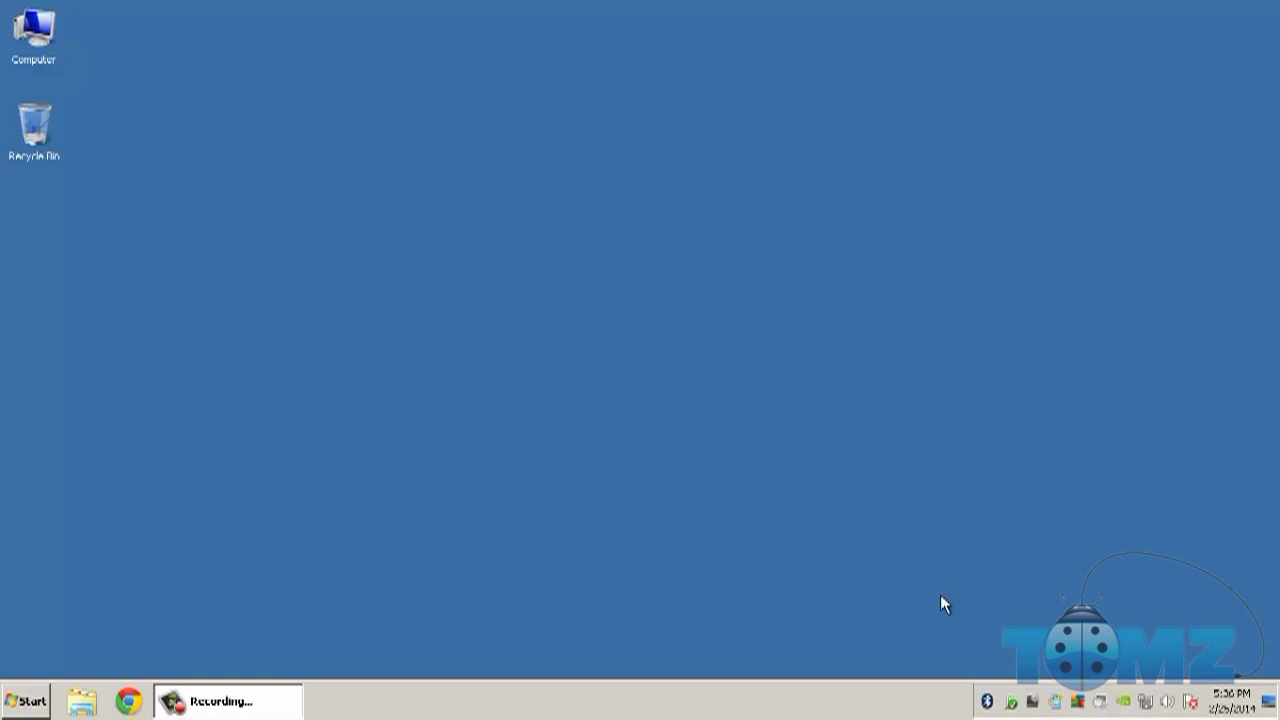
Open Google Chrome and search the web for "microsoft visual c++"
{"action": "left_click", "coordinate": [441, 628]}
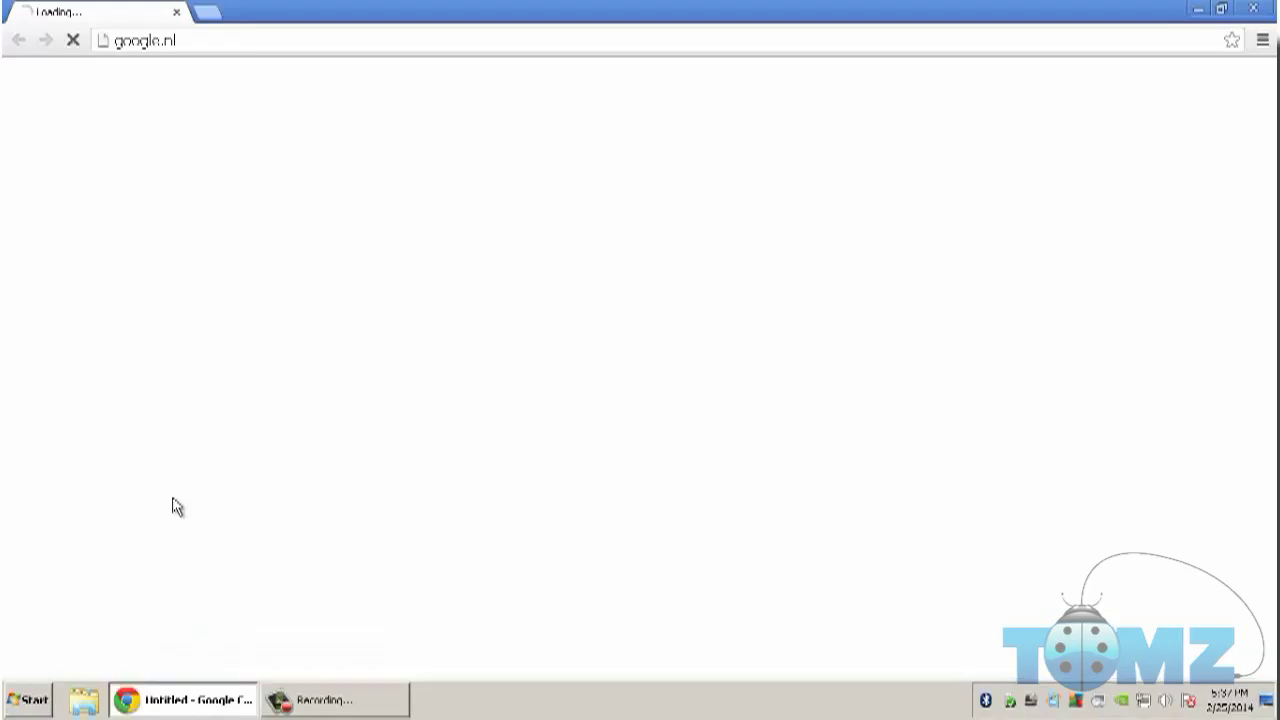
{"action": "left_click", "coordinate": [993, 127]}
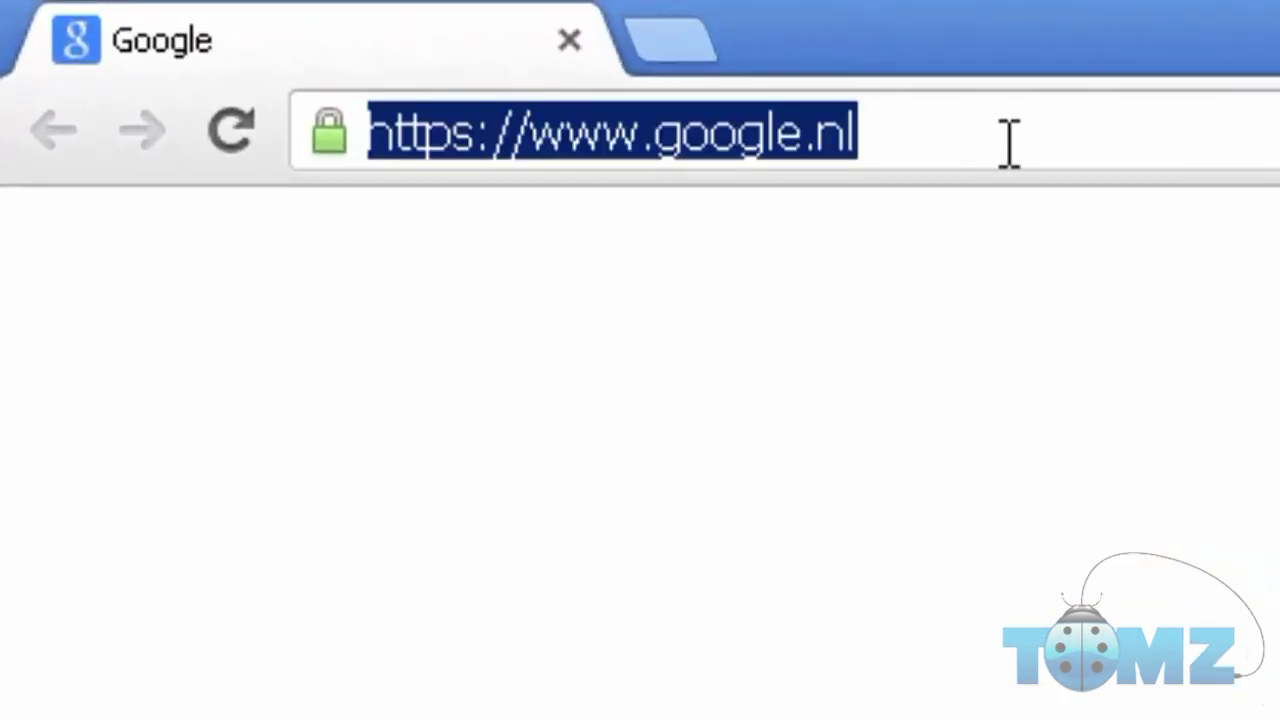
{"action": "type", "text": "micro"}
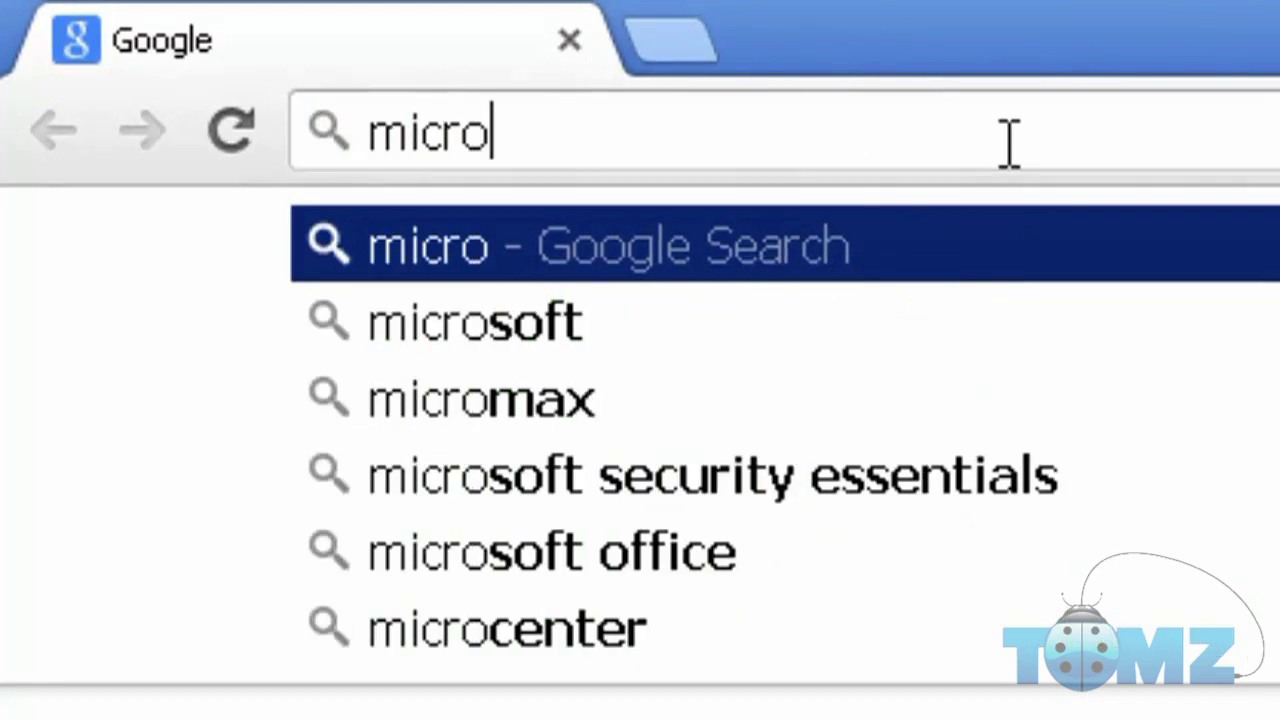
{"action": "type", "text": "soft visual"}
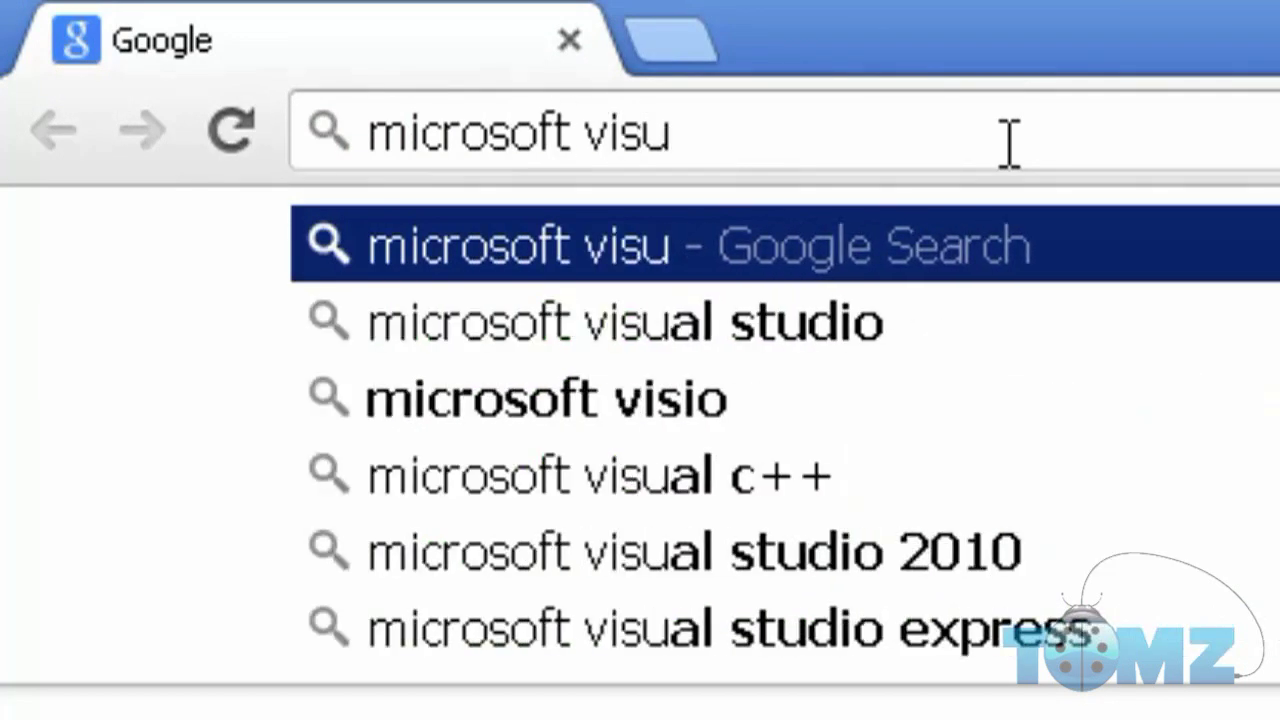
{"action": "type", "text": " c++"}
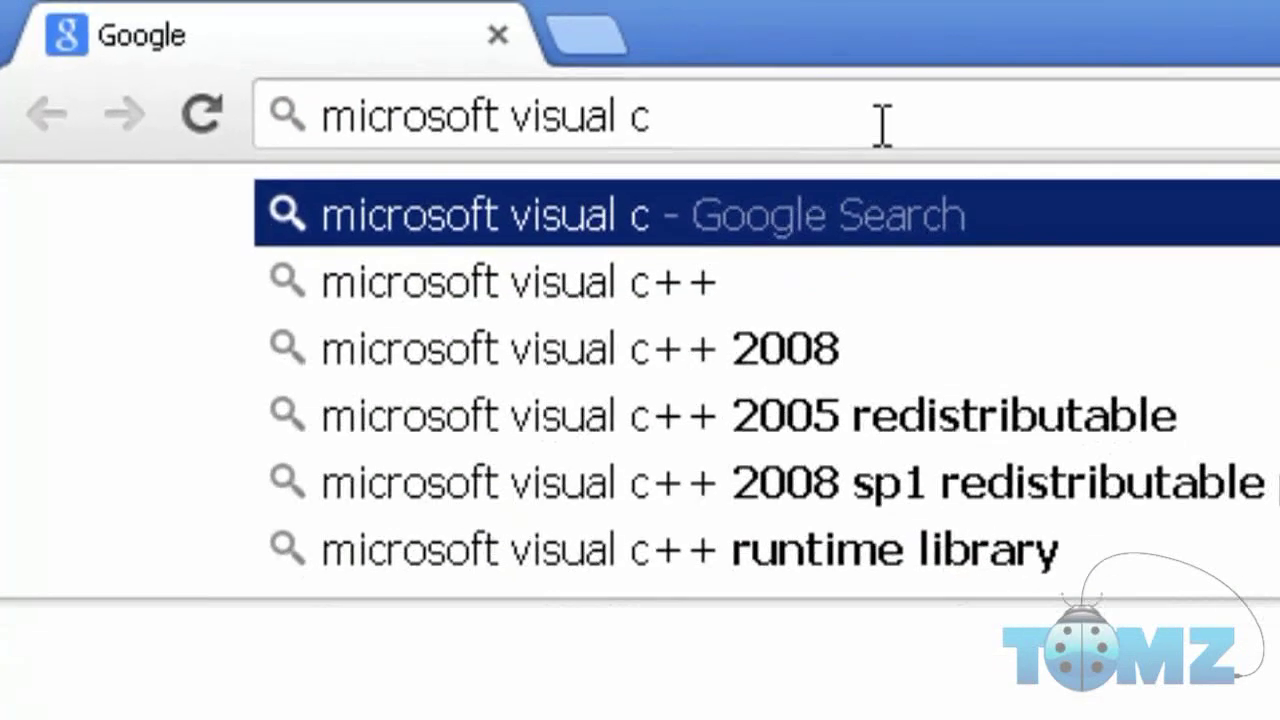
{"action": "key", "text": "Return"}
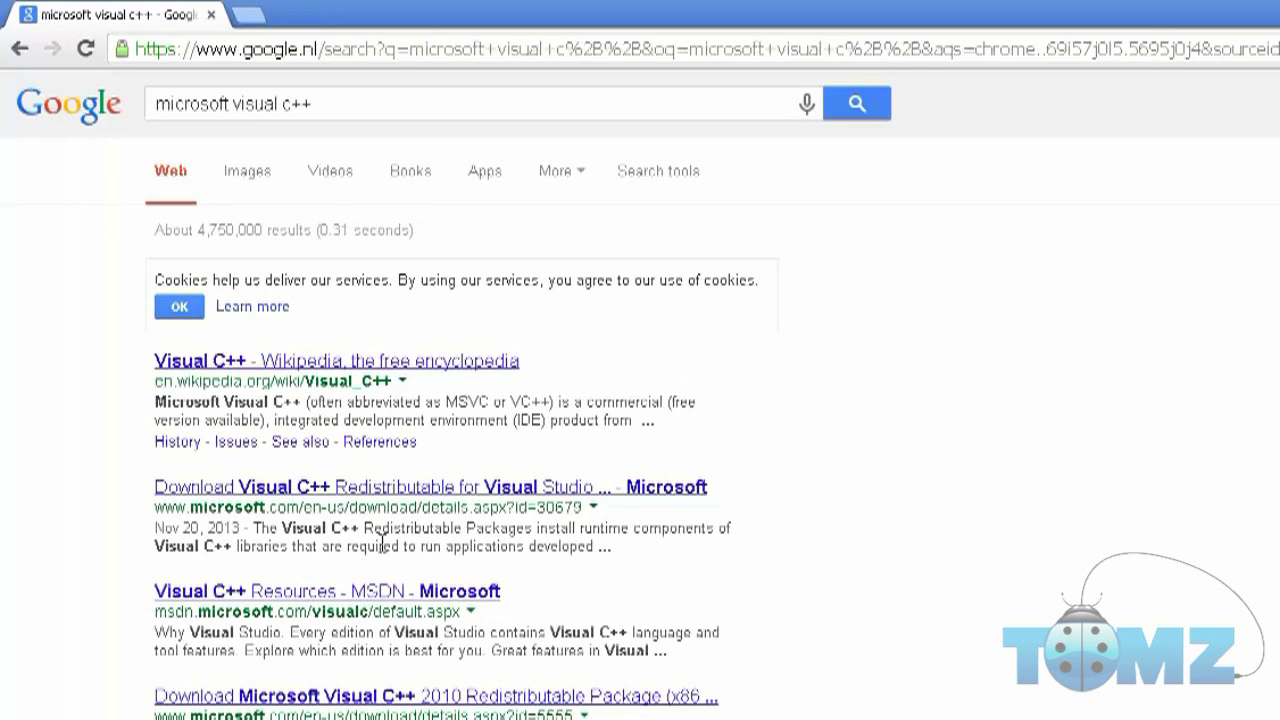
Download vcredist_x86.exe from Microsoft's Visual C++ Redistributable for Visual Studio 2012 Update 4 page
{"action": "left_click", "coordinate": [415, 488]}
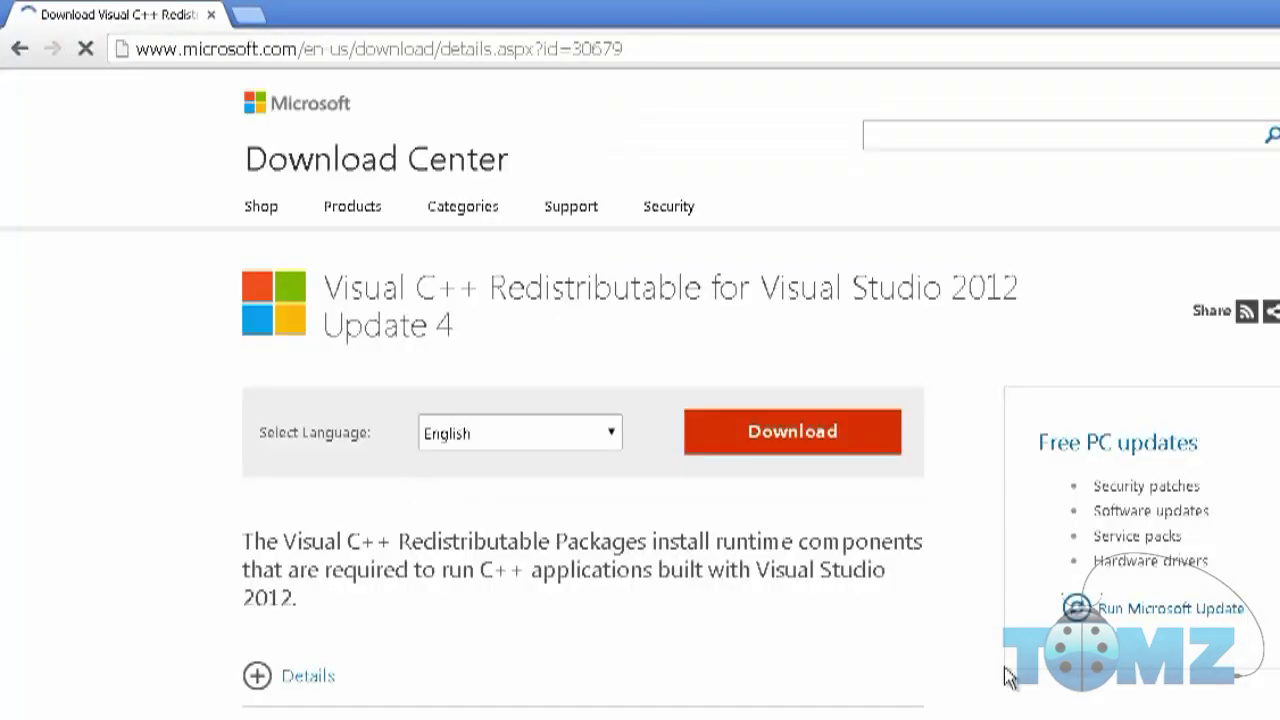
{"action": "left_click", "coordinate": [757, 439]}
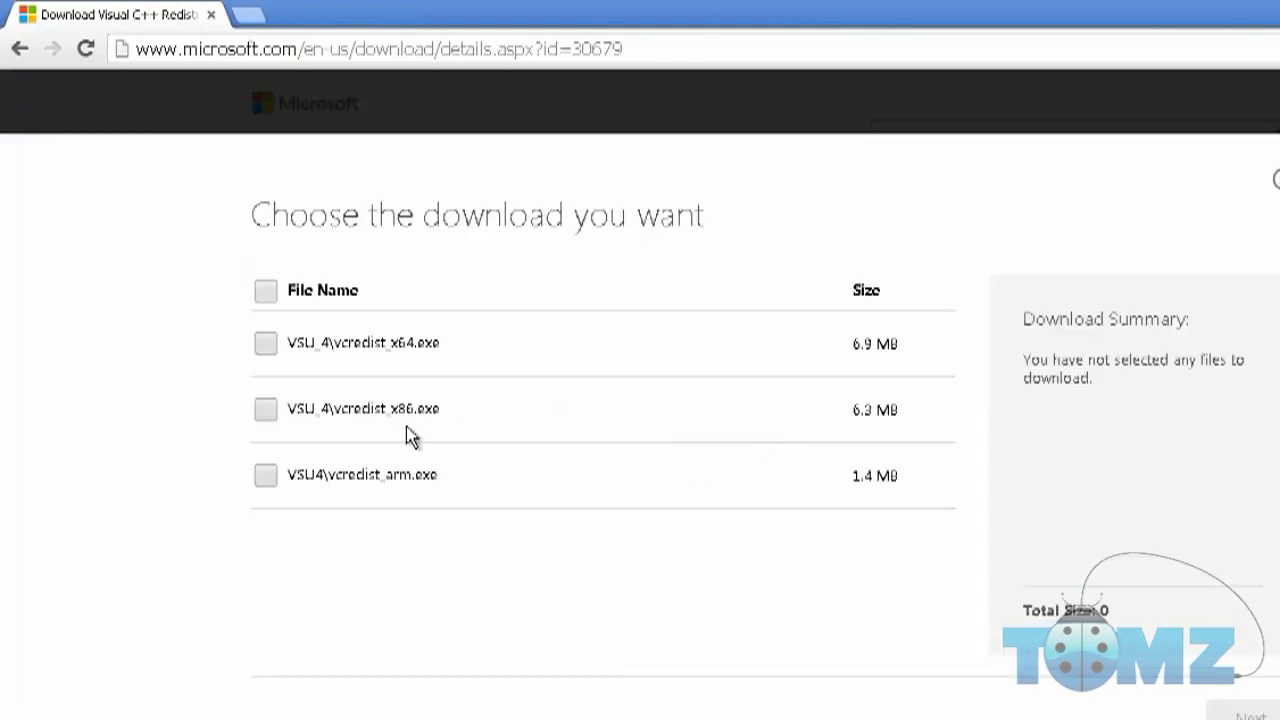
{"action": "left_click", "coordinate": [266, 412]}
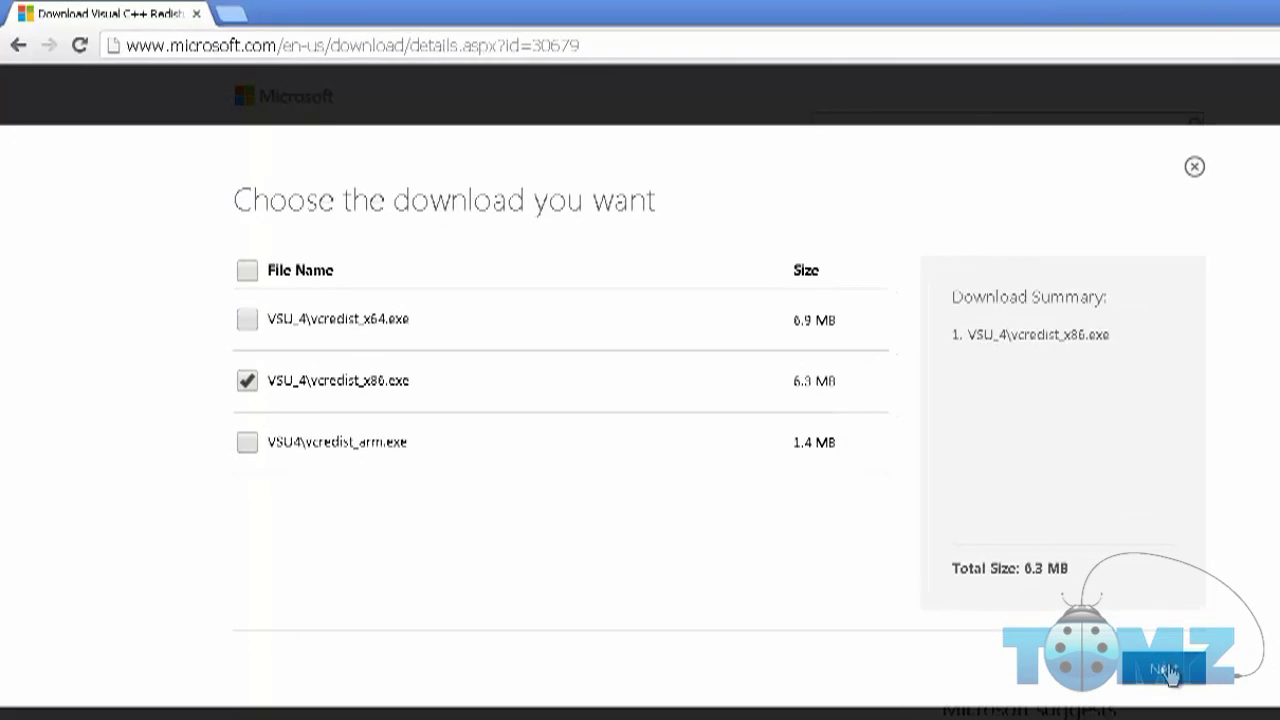
{"action": "left_click", "coordinate": [1166, 672]}
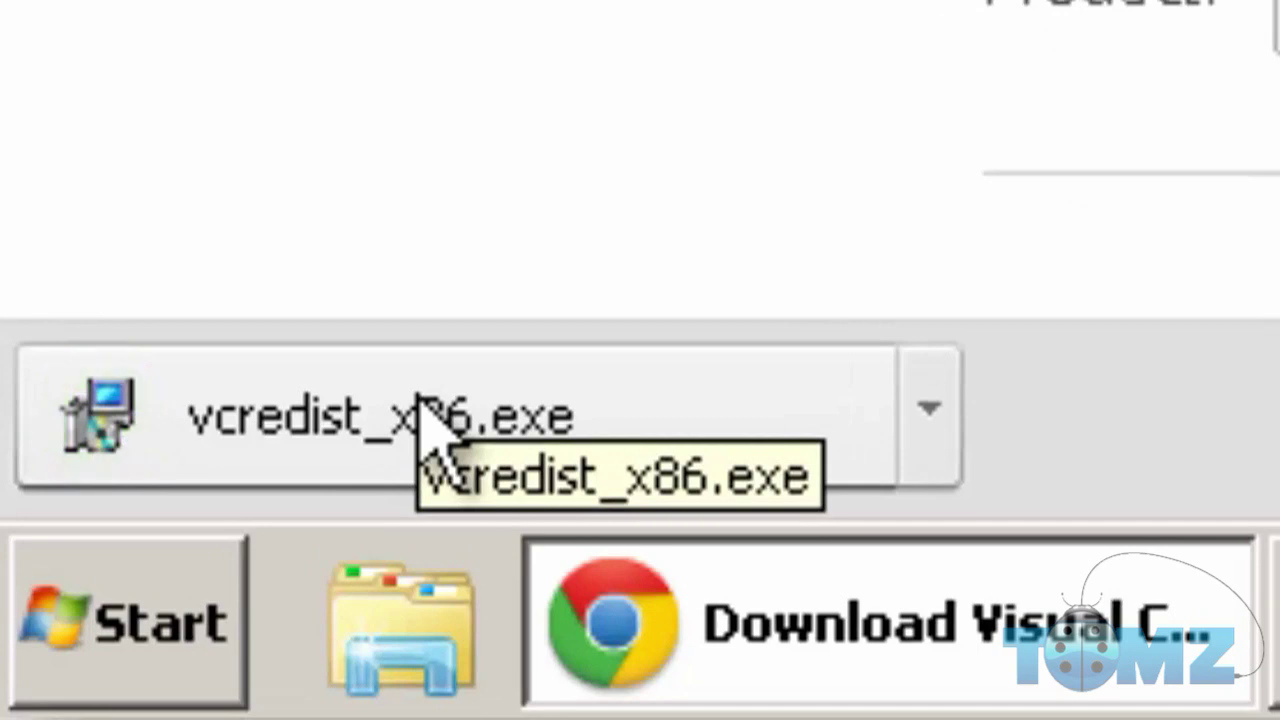
Run the downloaded vcredist_x86.exe, agree to the license terms and start installing the Visual C++ 2012 Redistributable
{"action": "left_click", "coordinate": [420, 398]}
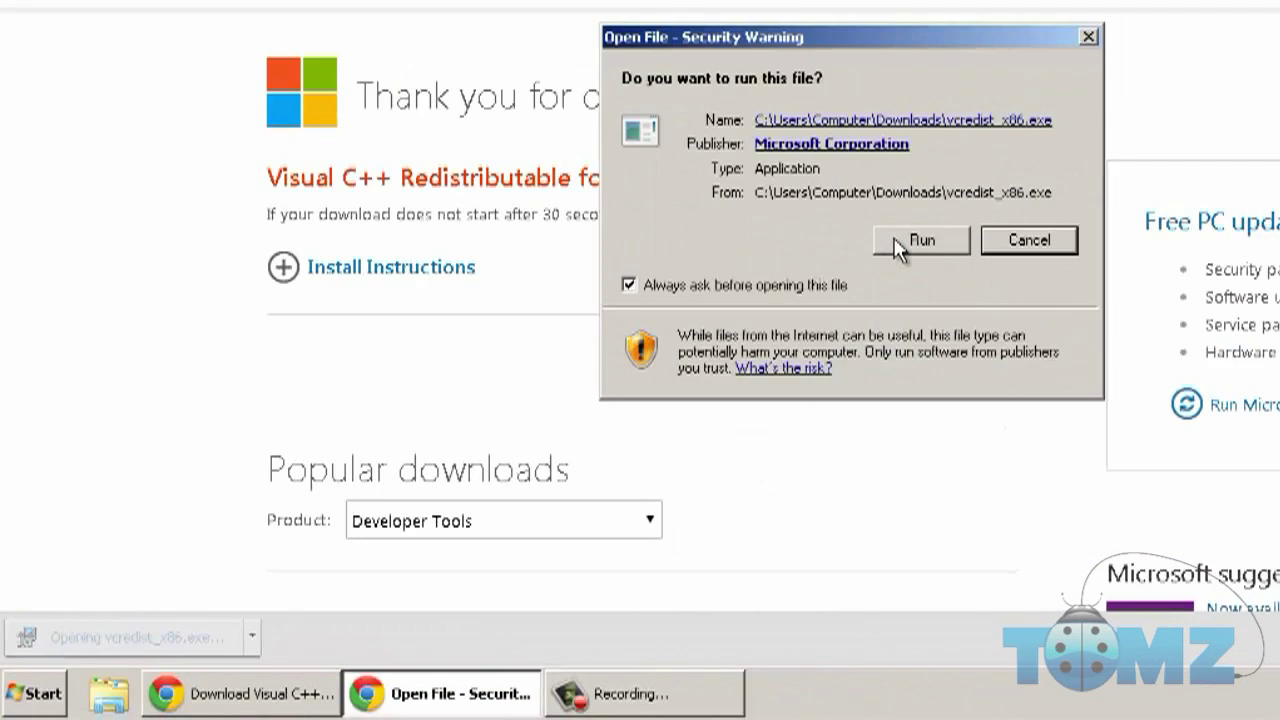
{"action": "left_click", "coordinate": [897, 245]}
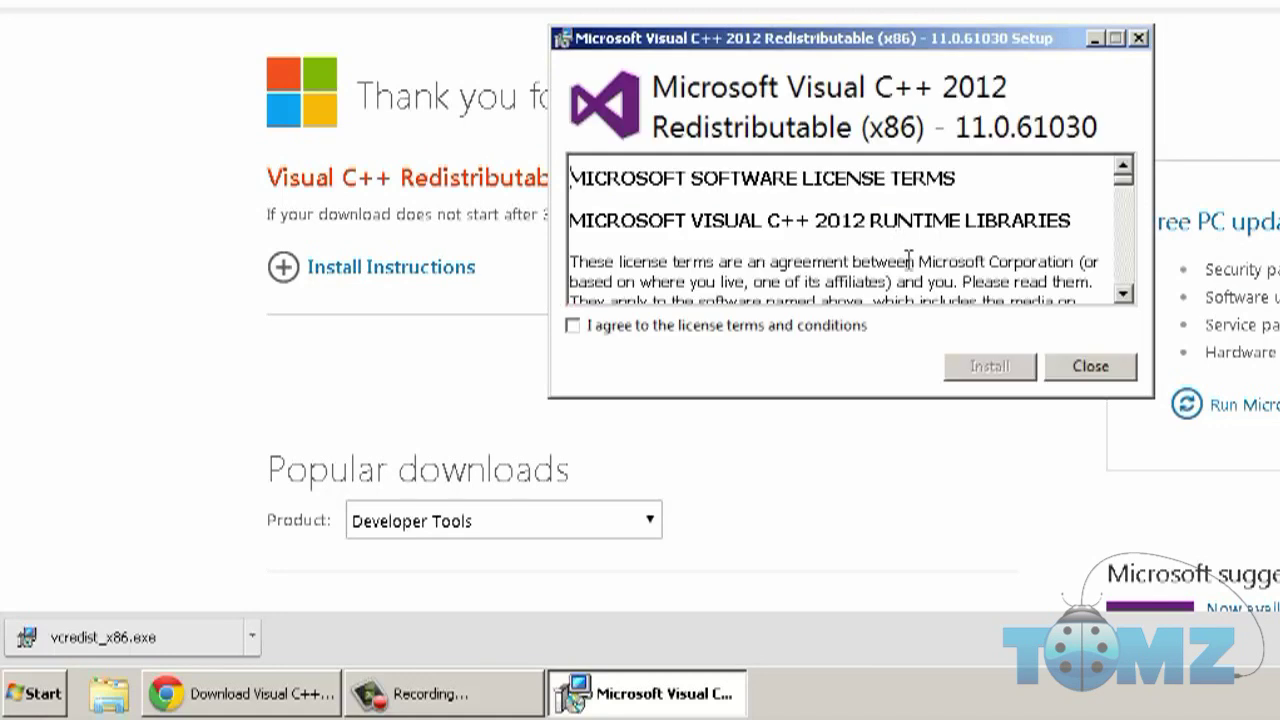
{"action": "left_click", "coordinate": [793, 328]}
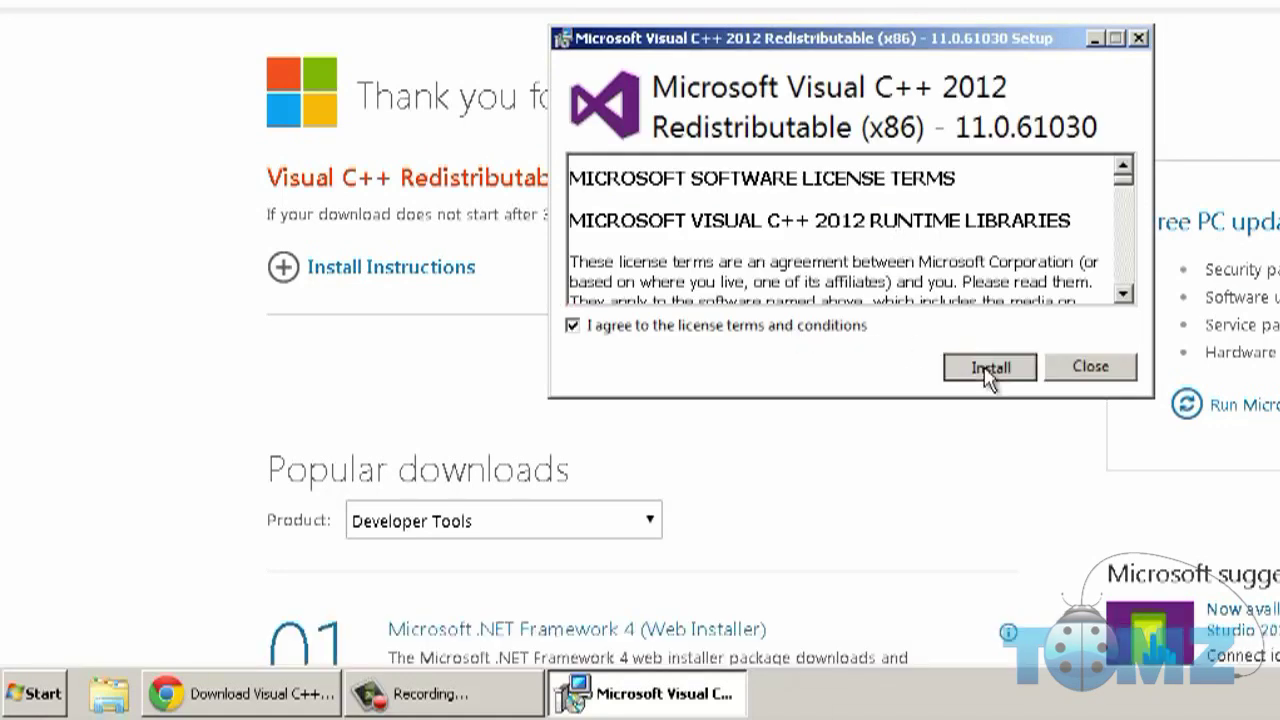
{"action": "left_click", "coordinate": [990, 370]}
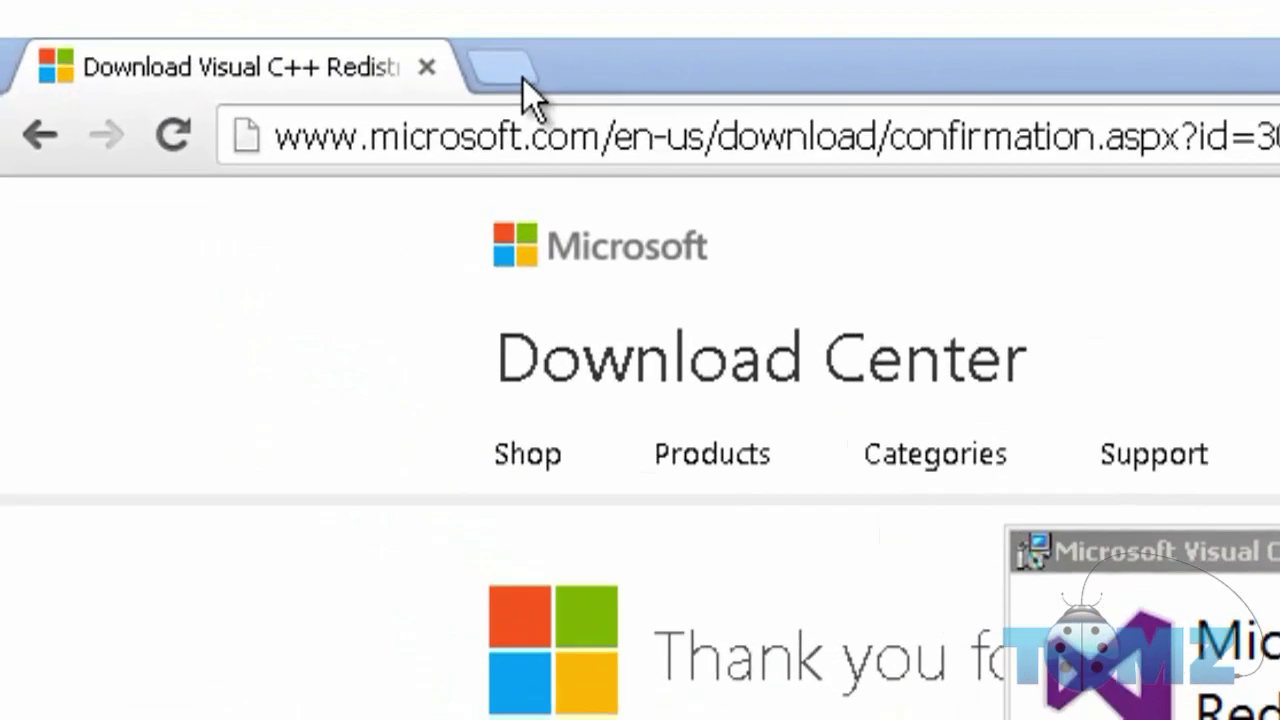
Search Google for "direct x" in a new browser tab
{"action": "left_click", "coordinate": [523, 79]}
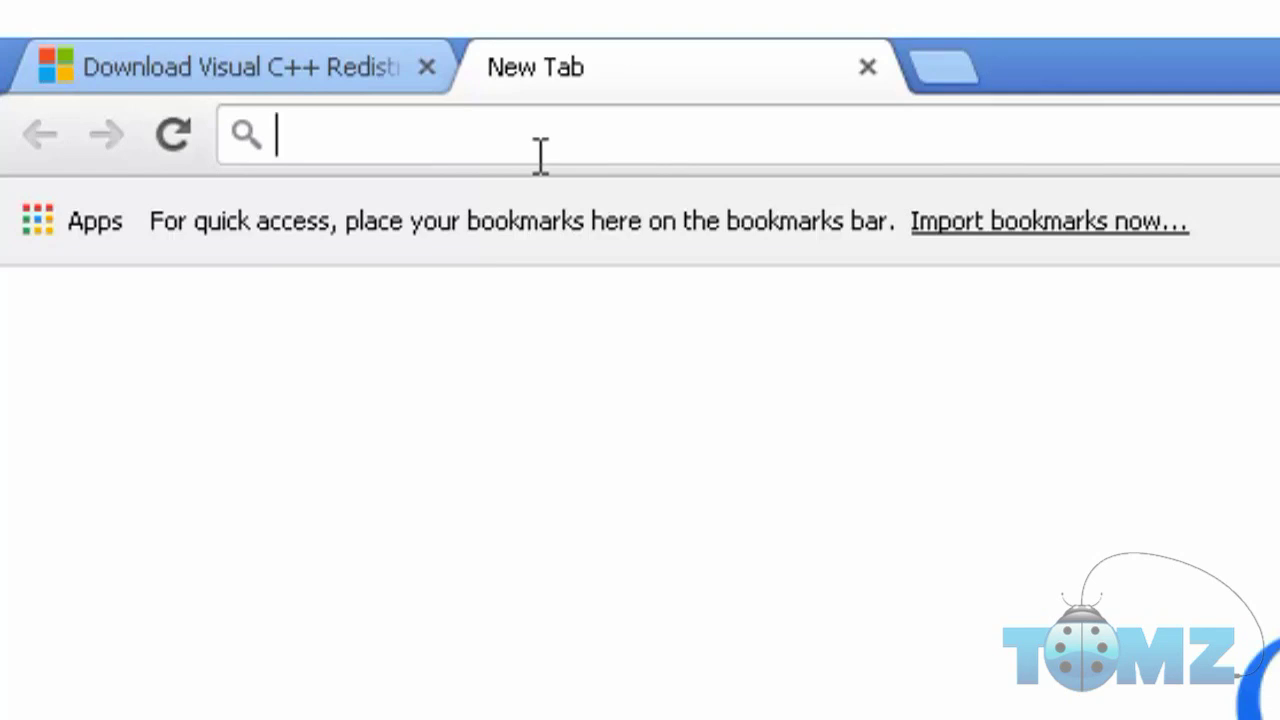
{"action": "type", "text": "direct "}
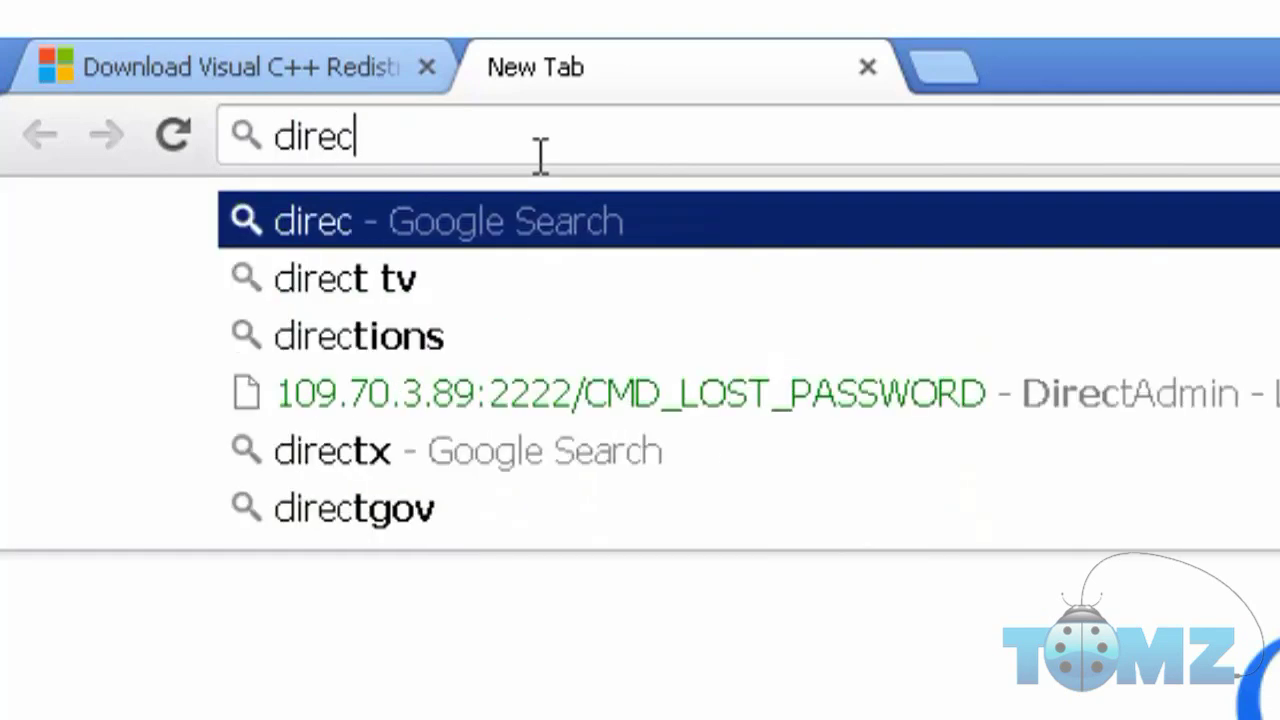
{"action": "type", "text": "x"}
{"action": "key", "text": "Return"}
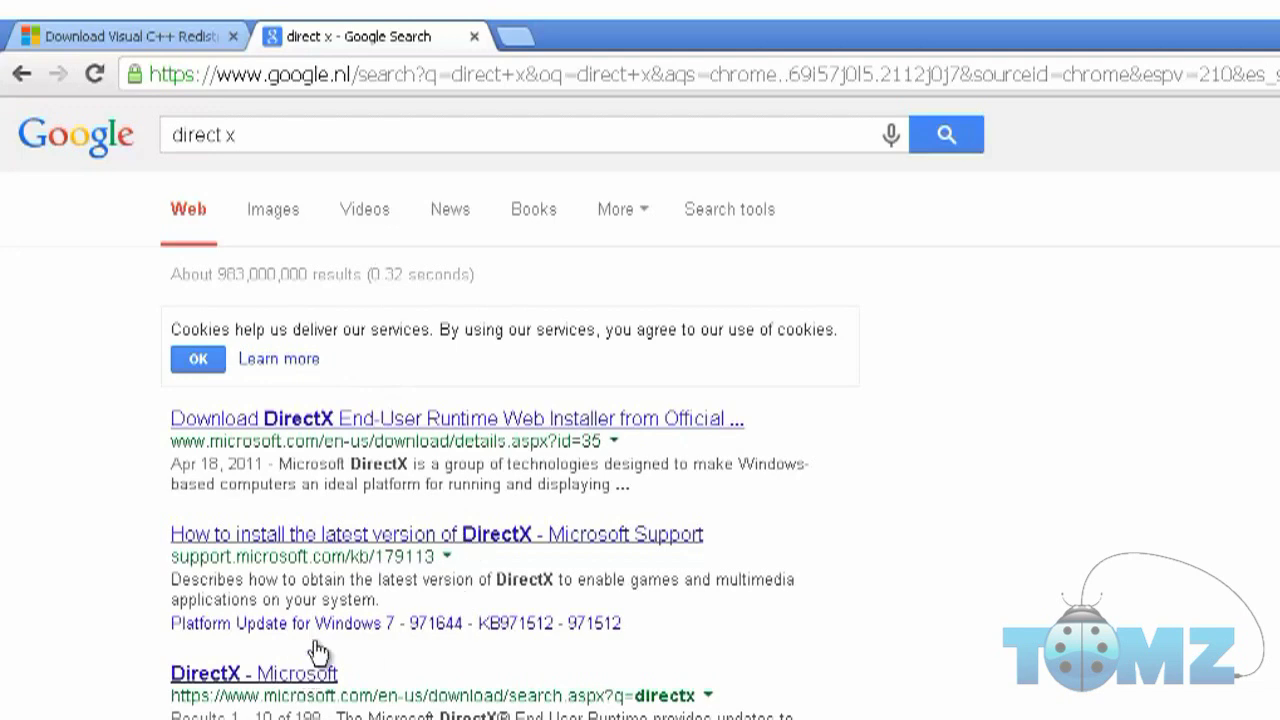
Download the DirectX End-User Runtime Web Installer from the Microsoft Download Center, declining the suggested add-ons
{"action": "left_click", "coordinate": [440, 420]}
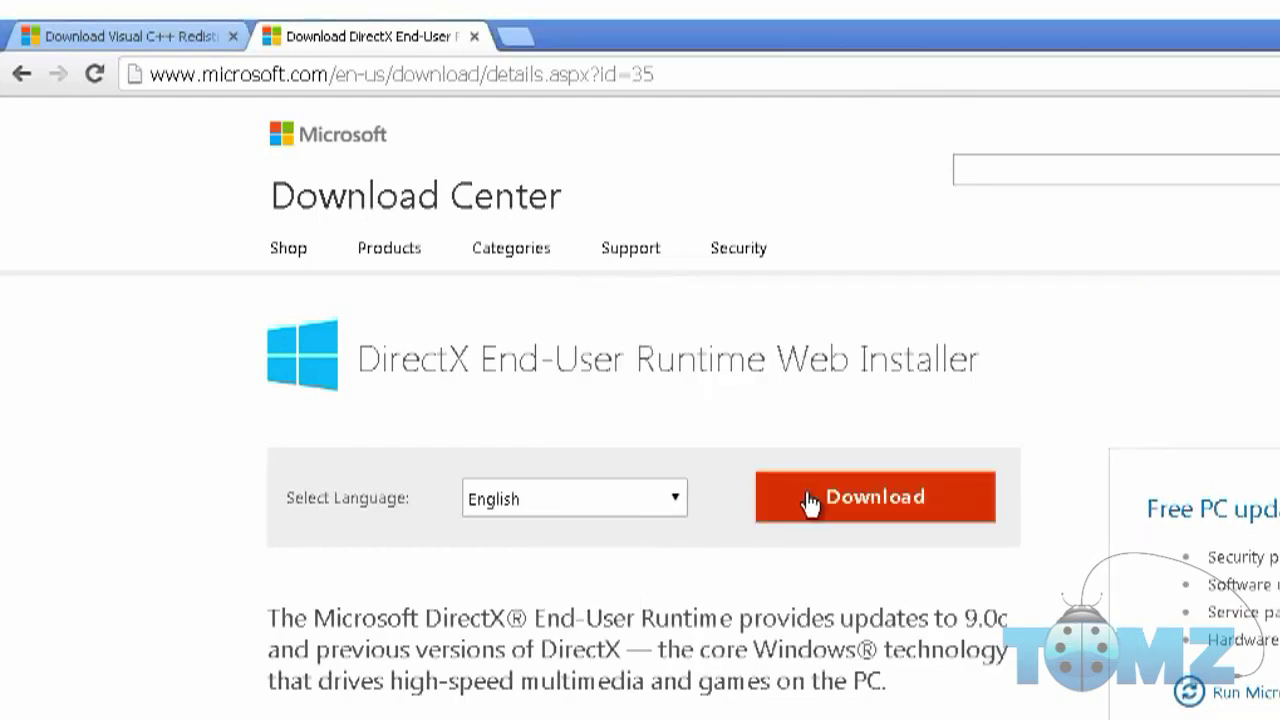
{"action": "left_click", "coordinate": [810, 505]}
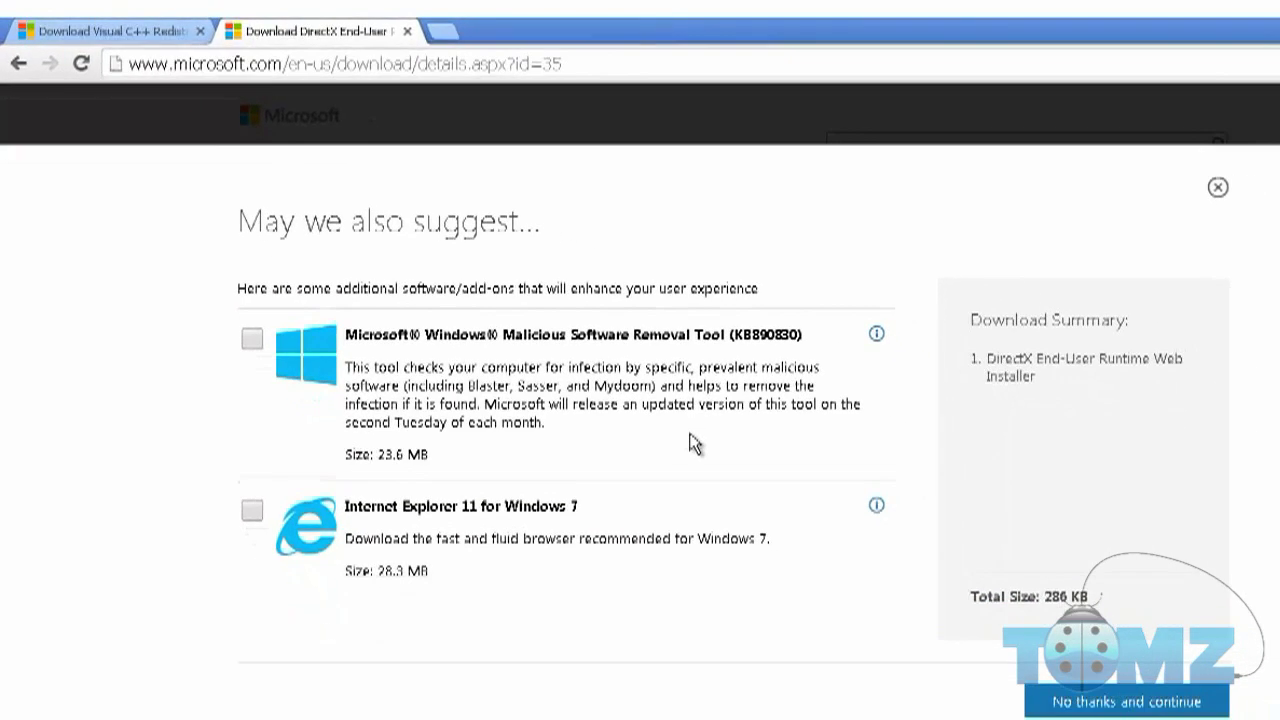
{"action": "left_click", "coordinate": [1050, 686]}
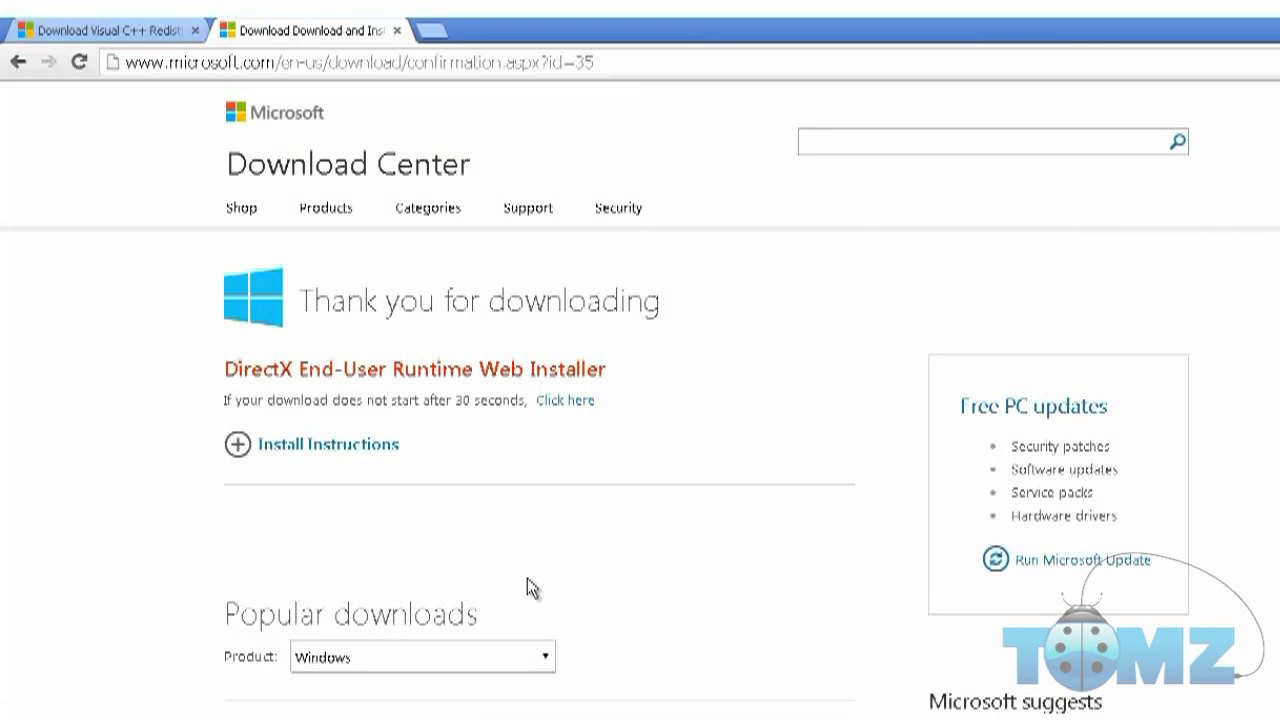
Search Google for ".net framework" in another new browser tab
{"action": "left_click", "coordinate": [433, 31]}
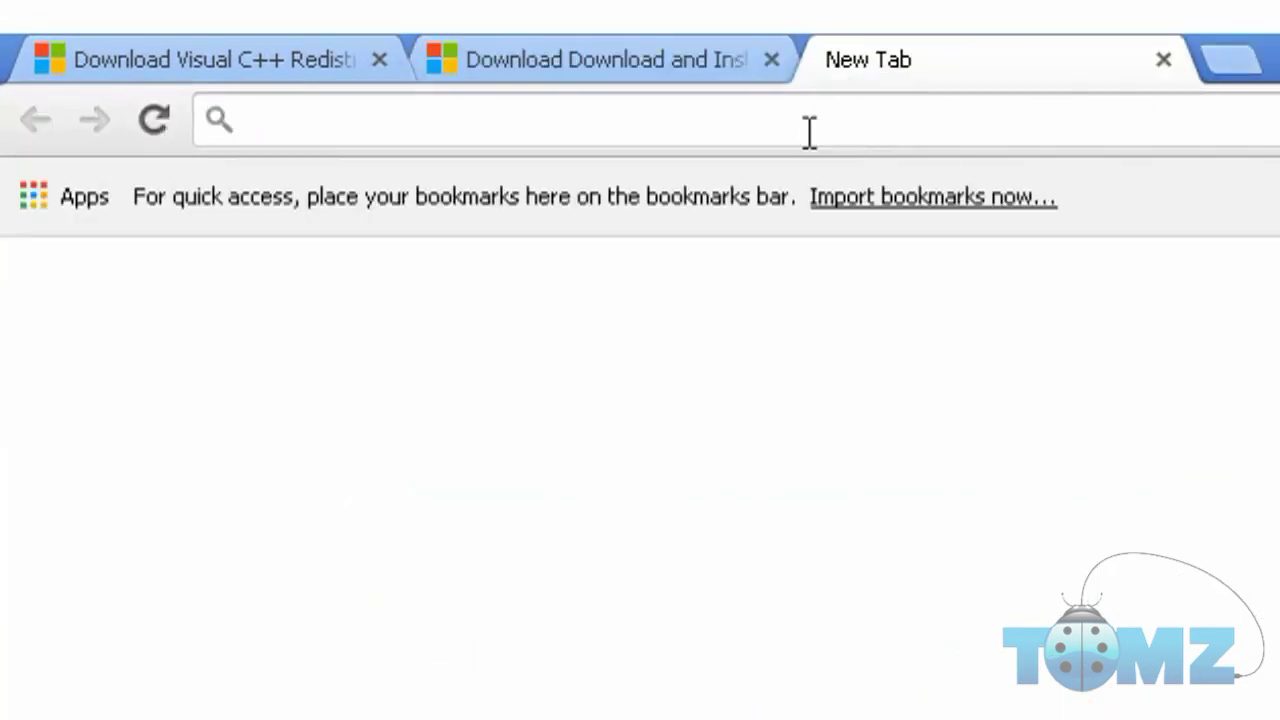
{"action": "type", "text": ".net fr"}
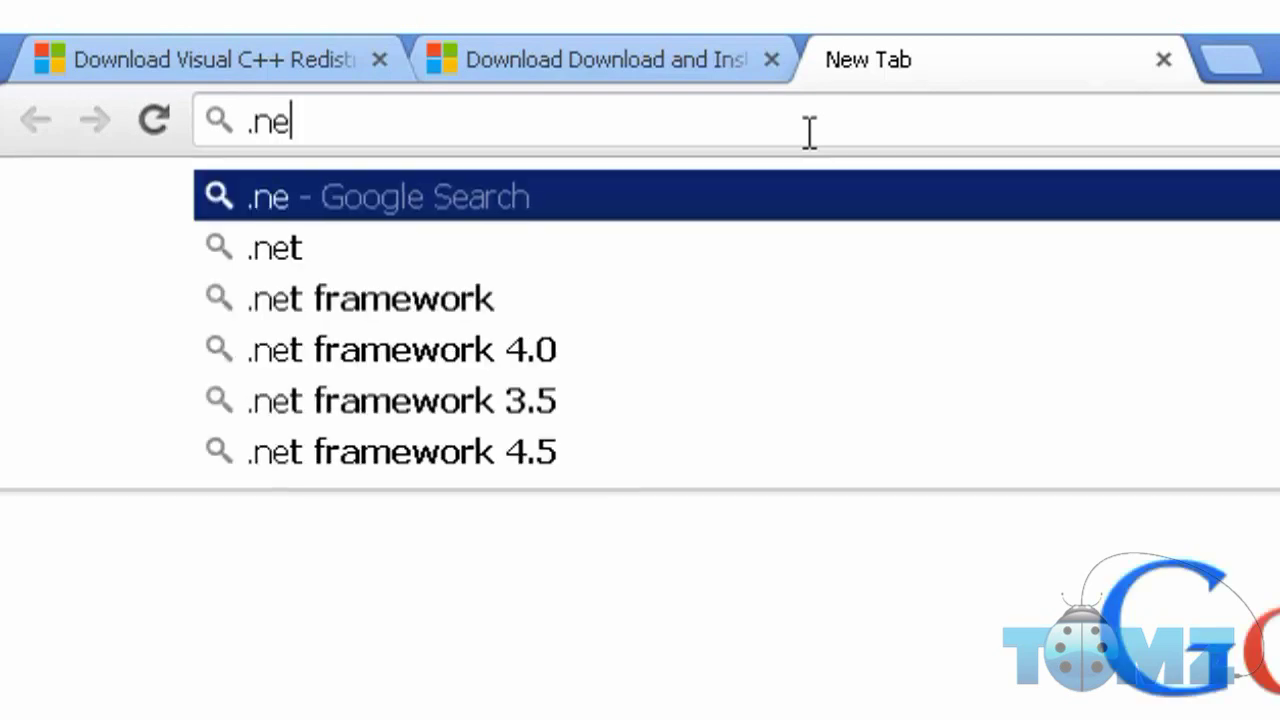
{"action": "key", "text": "Down"}
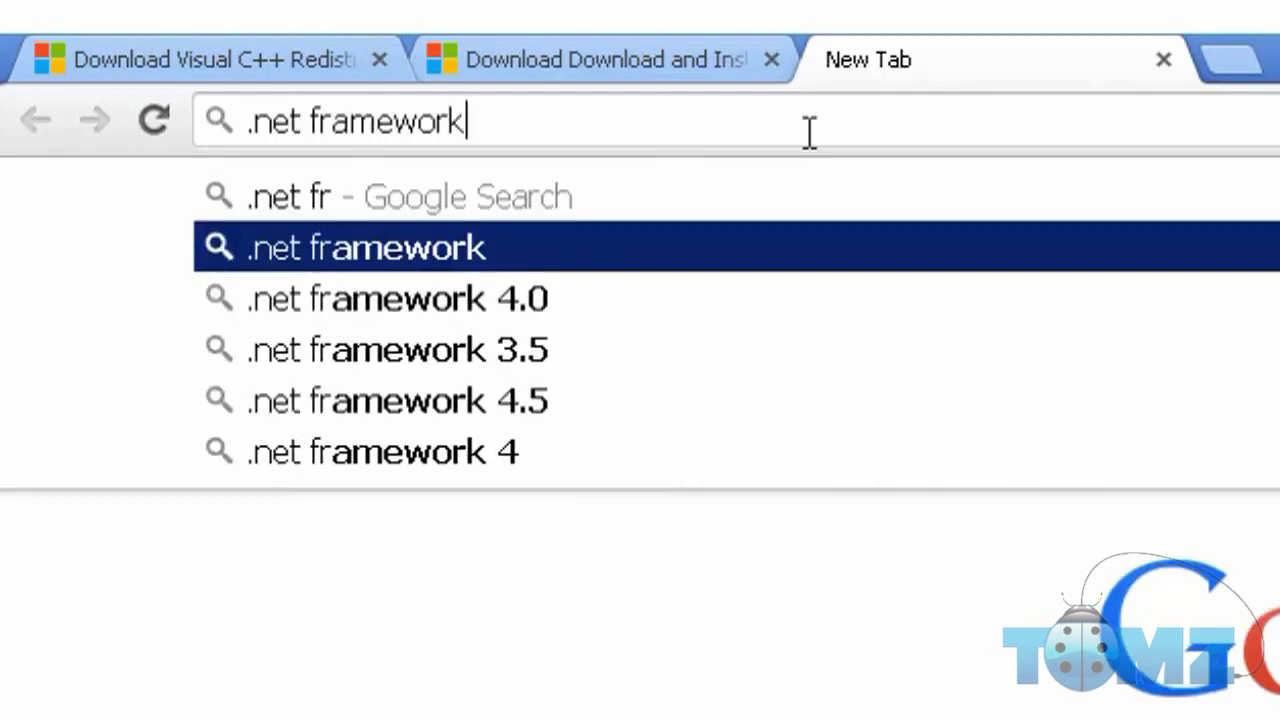
{"action": "key", "text": "Return"}
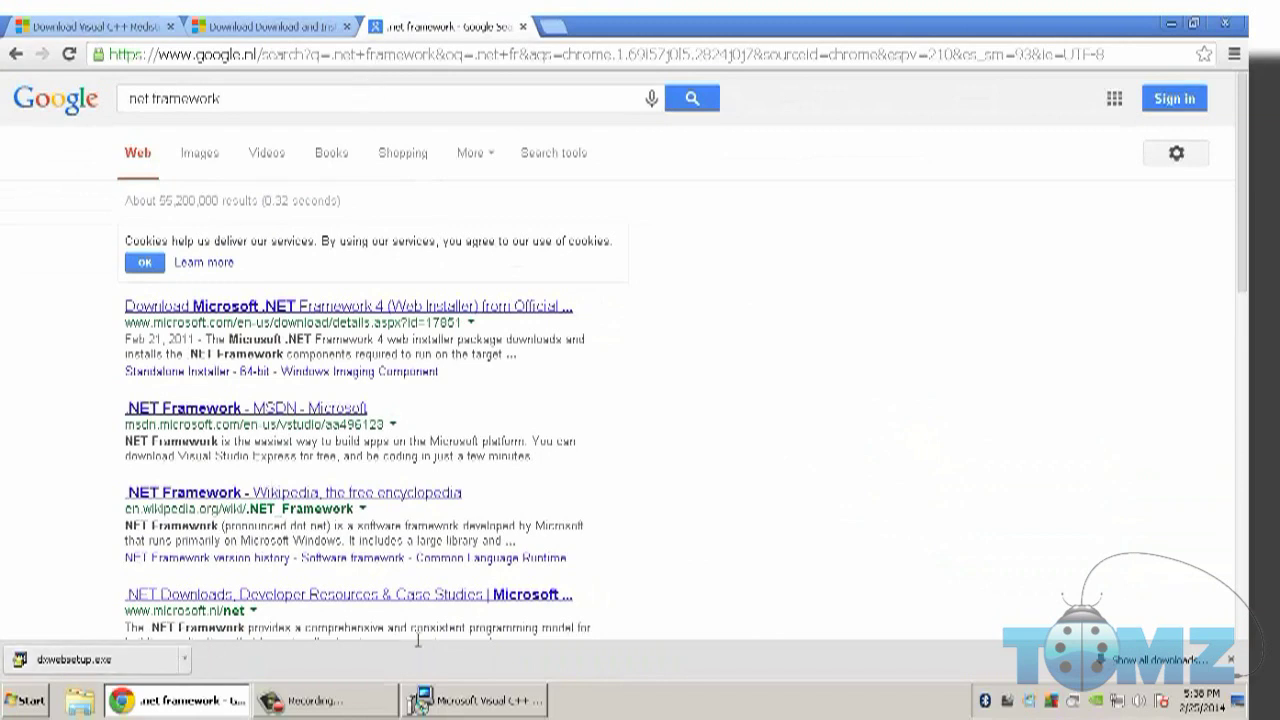
Close the Visual C++ 2012 Redistributable setup without restarting the computer, and launch the downloaded dxwebsetup.exe
{"action": "left_click", "coordinate": [450, 702]}
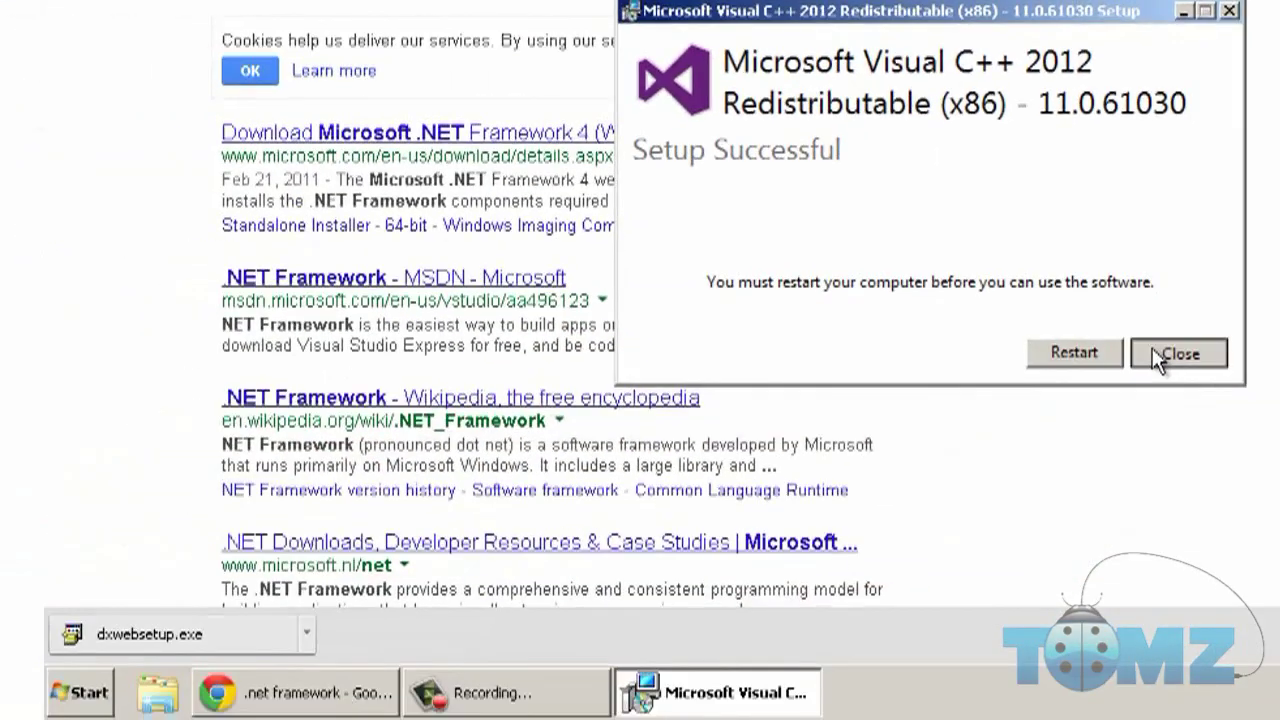
{"action": "left_click", "coordinate": [1140, 420]}
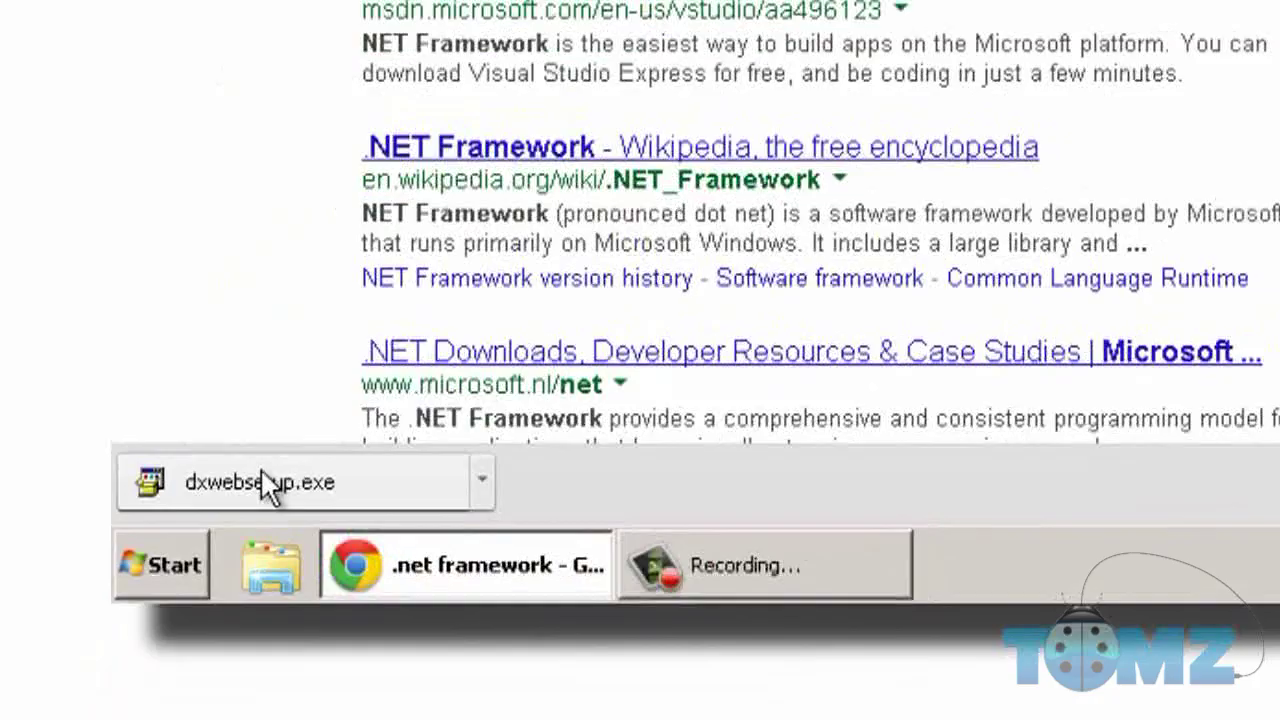
{"action": "left_click", "coordinate": [271, 466]}
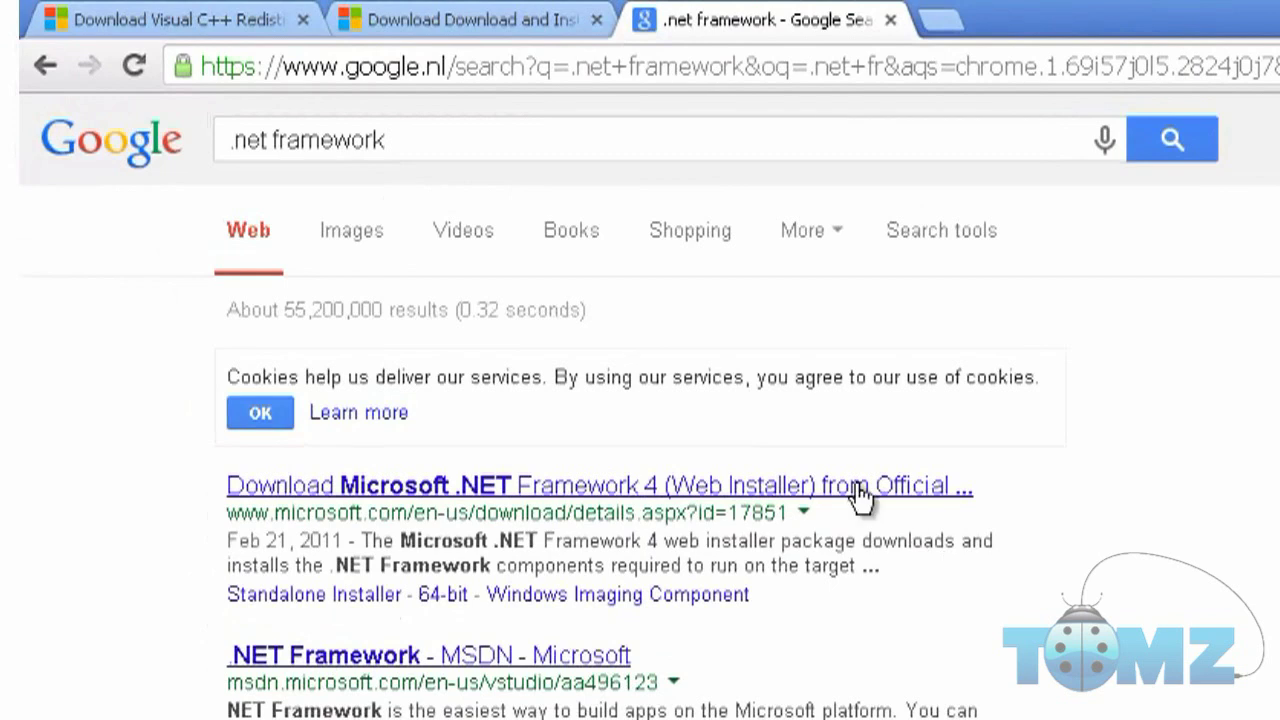
Download the Microsoft .NET Framework 4 (Web Installer) from the Microsoft Download Center, declining the suggested add-ons
{"action": "left_click", "coordinate": [860, 494]}
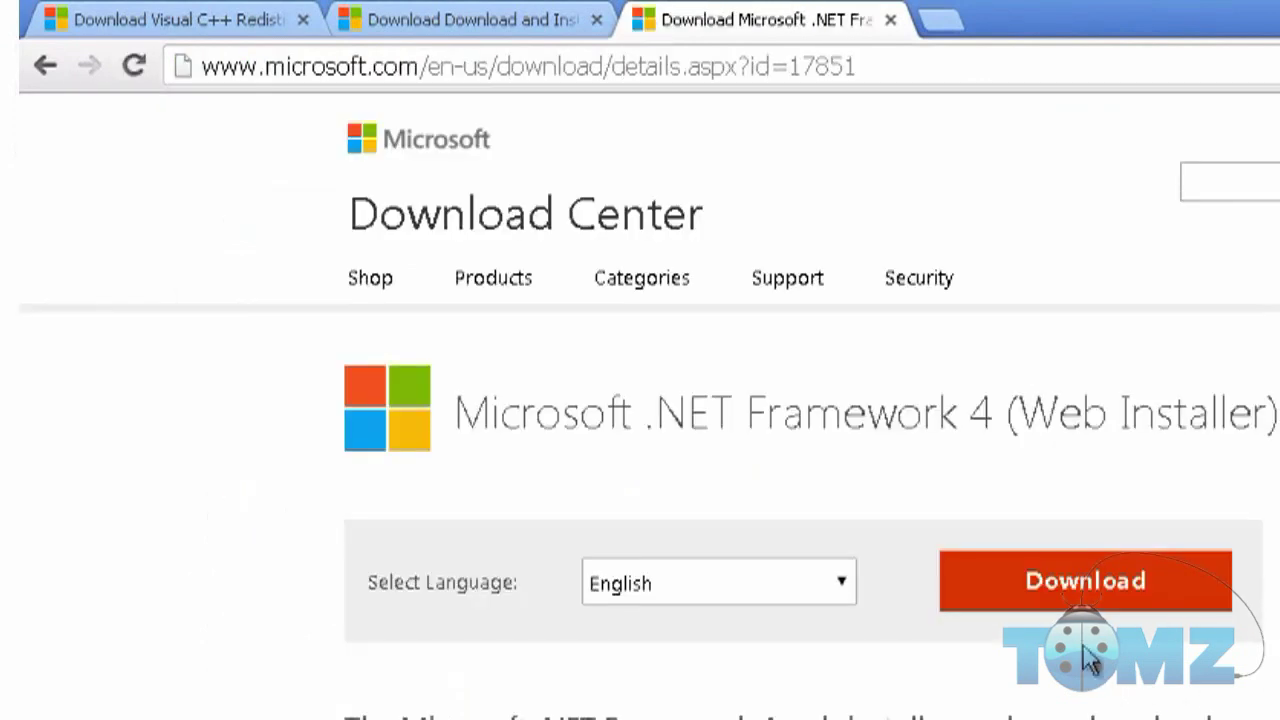
{"action": "left_click", "coordinate": [1080, 590]}
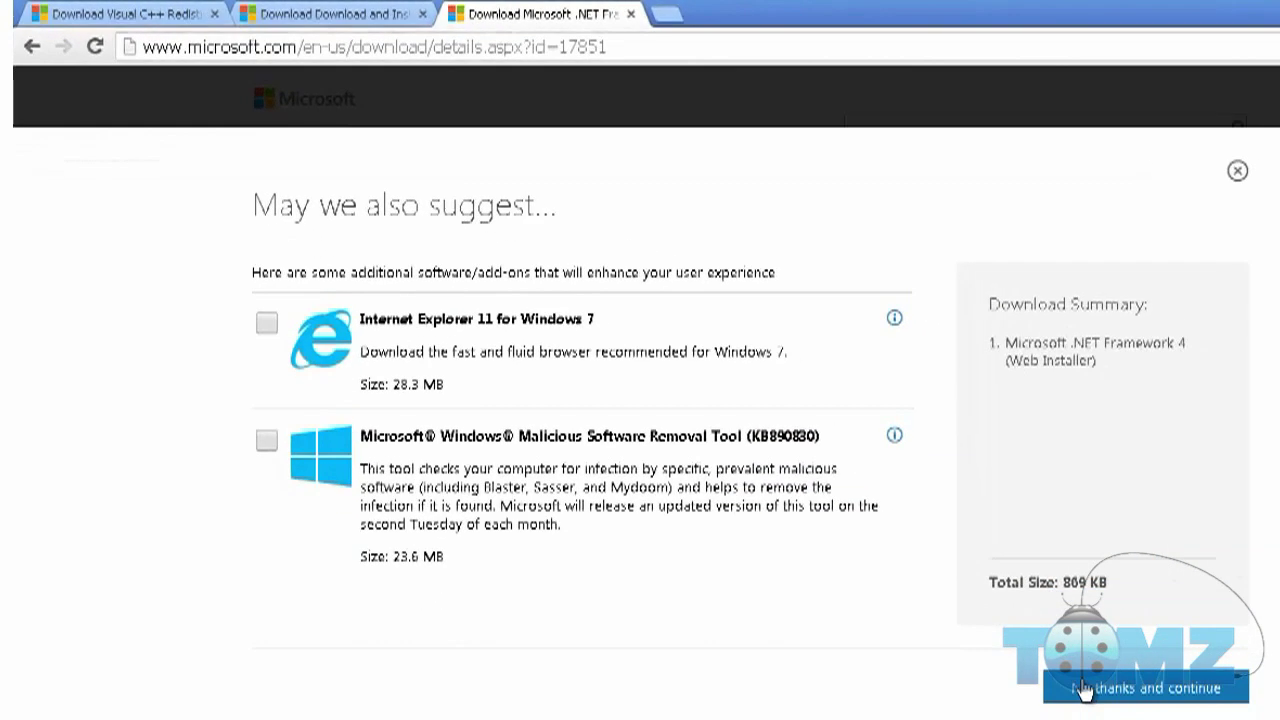
{"action": "left_click", "coordinate": [1080, 688]}
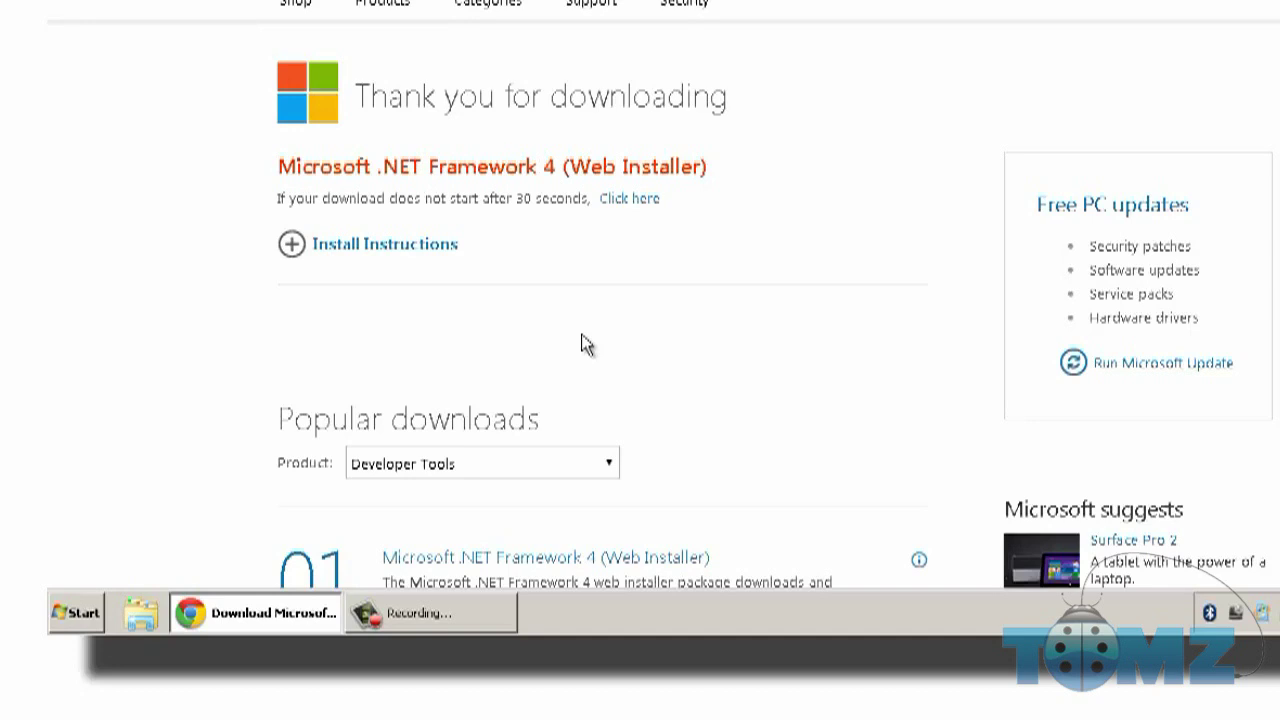
{"action": "left_click", "coordinate": [632, 202]}
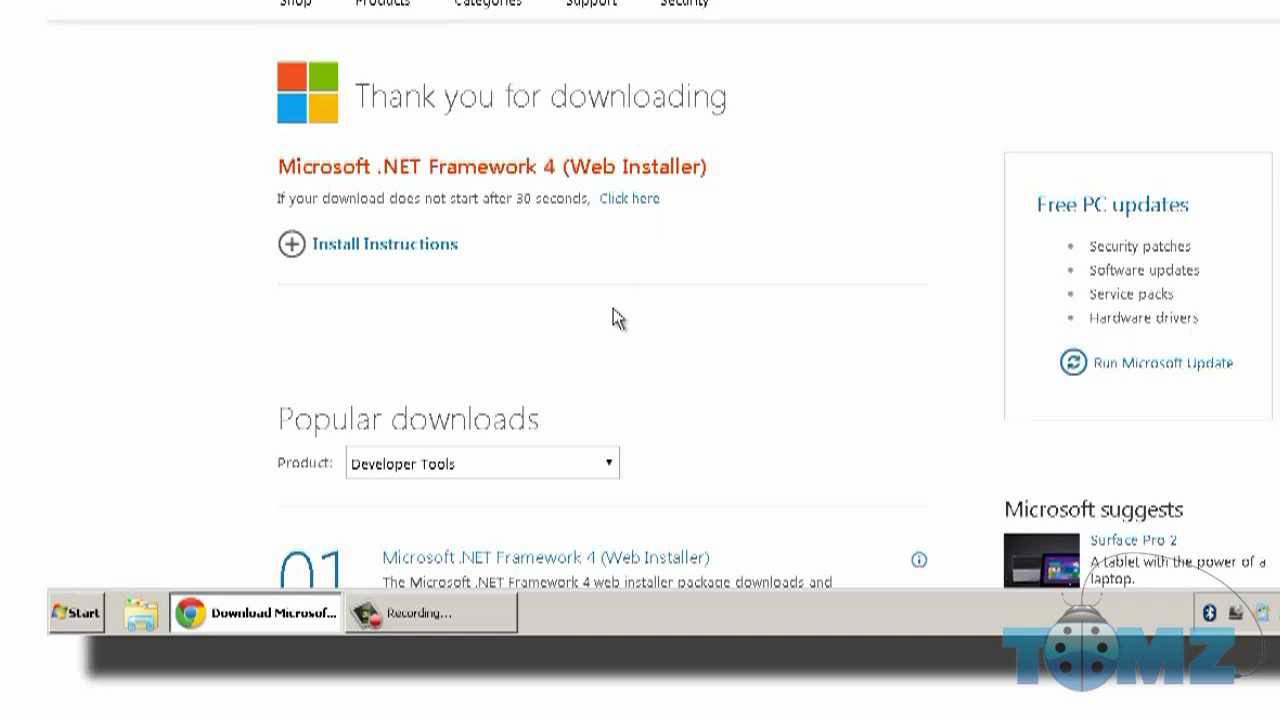
Bring up the DirectX setup wizard, accept its license agreement and continue to the Bing Bar offer
{"action": "left_click", "coordinate": [1160, 33]}
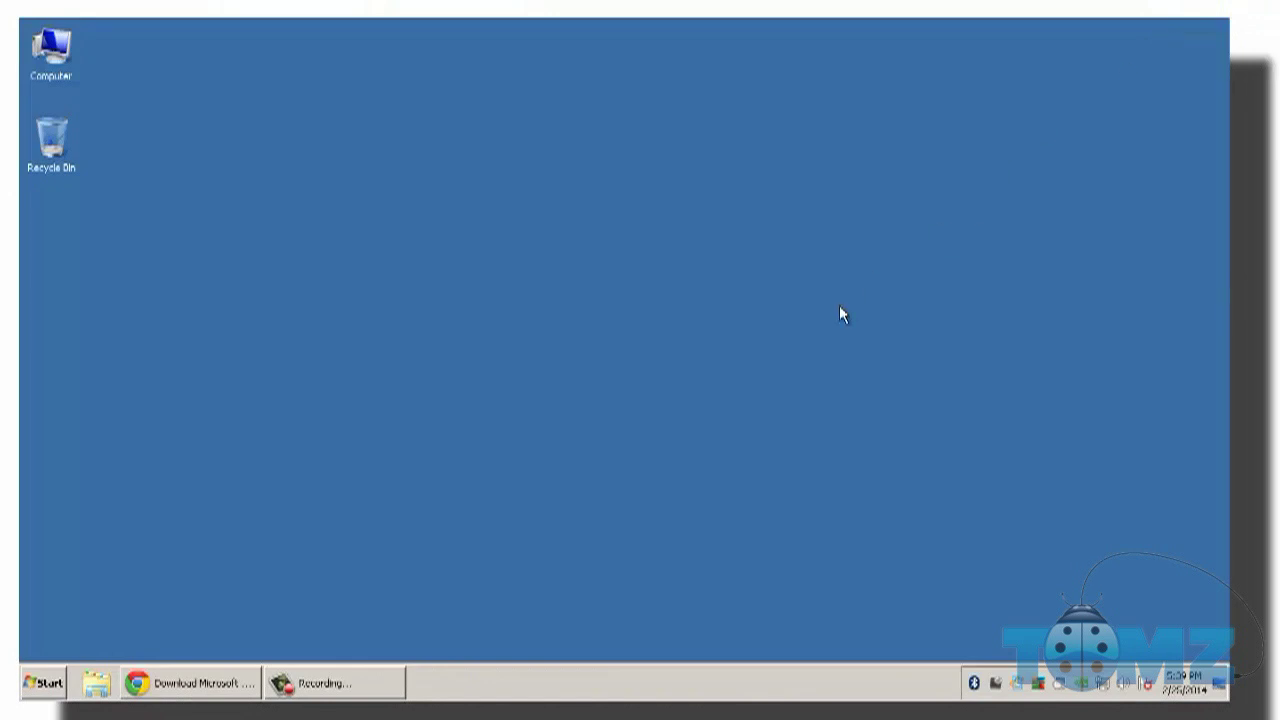
{"action": "left_click", "coordinate": [168, 686]}
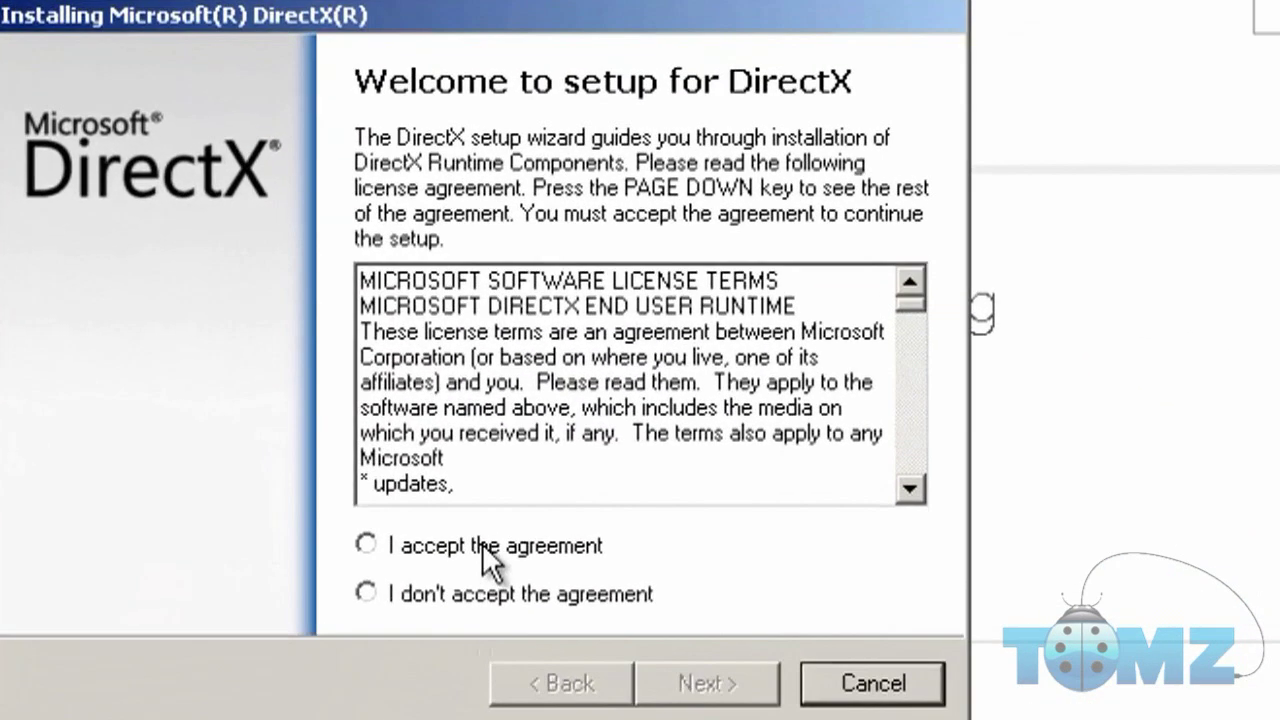
{"action": "left_click", "coordinate": [352, 381]}
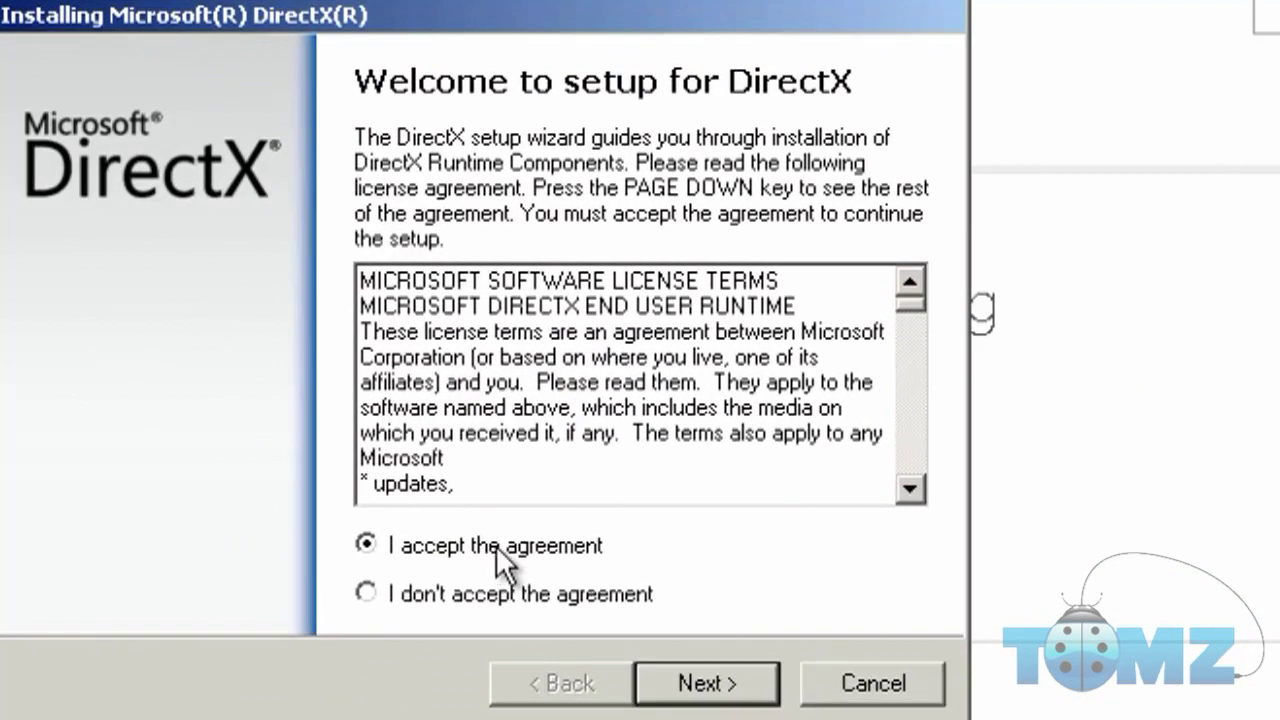
{"action": "left_click", "coordinate": [719, 680]}
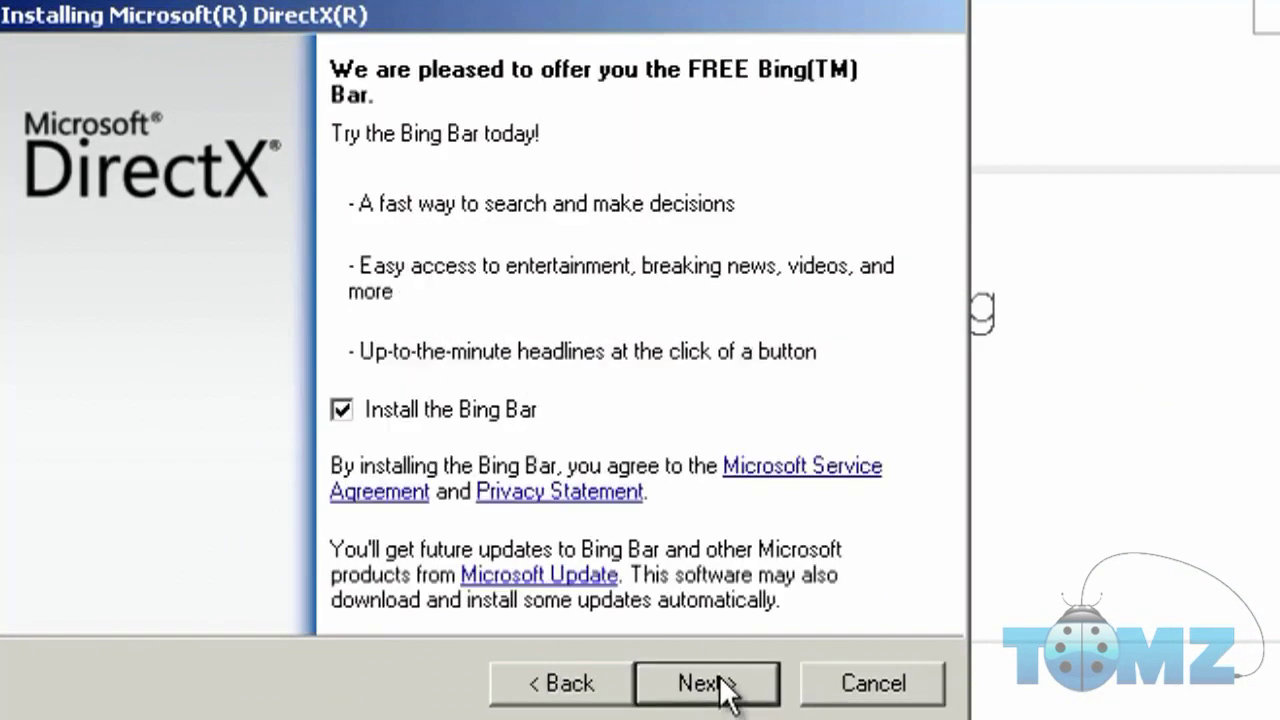
Decline the Bing Bar and start installing the DirectX runtime components
{"action": "left_click", "coordinate": [345, 410]}
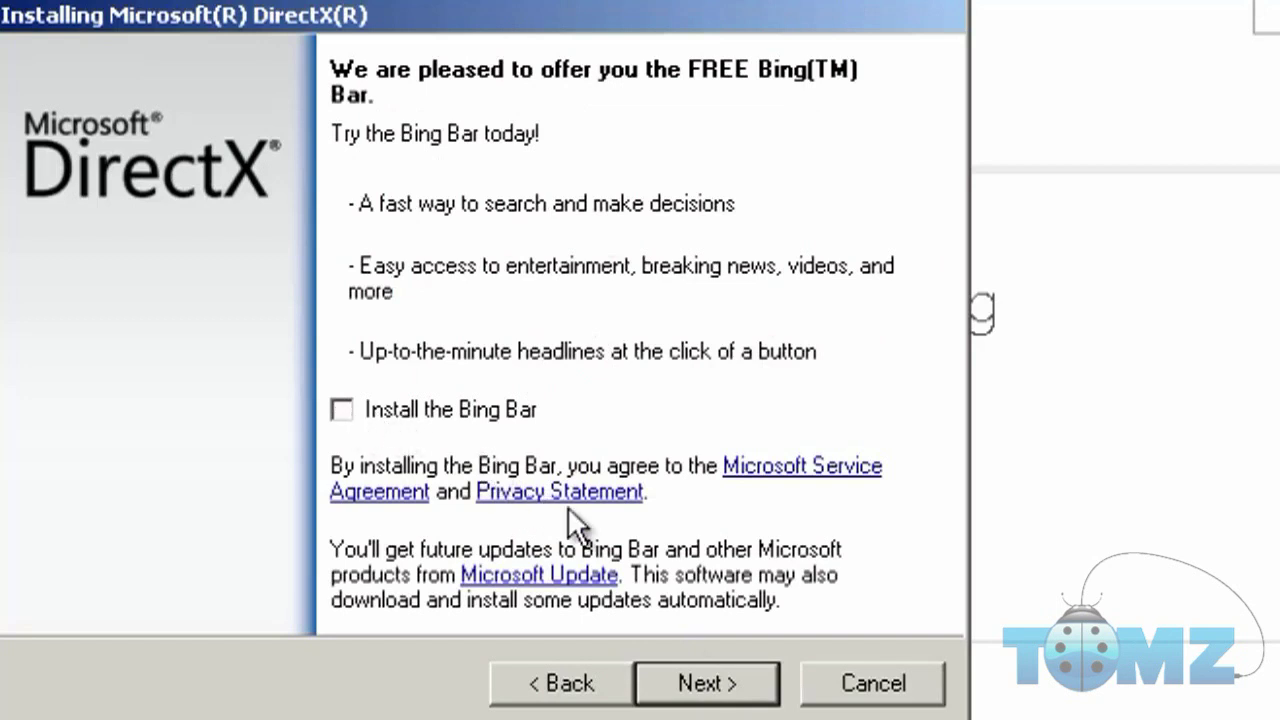
{"action": "left_click", "coordinate": [684, 680]}
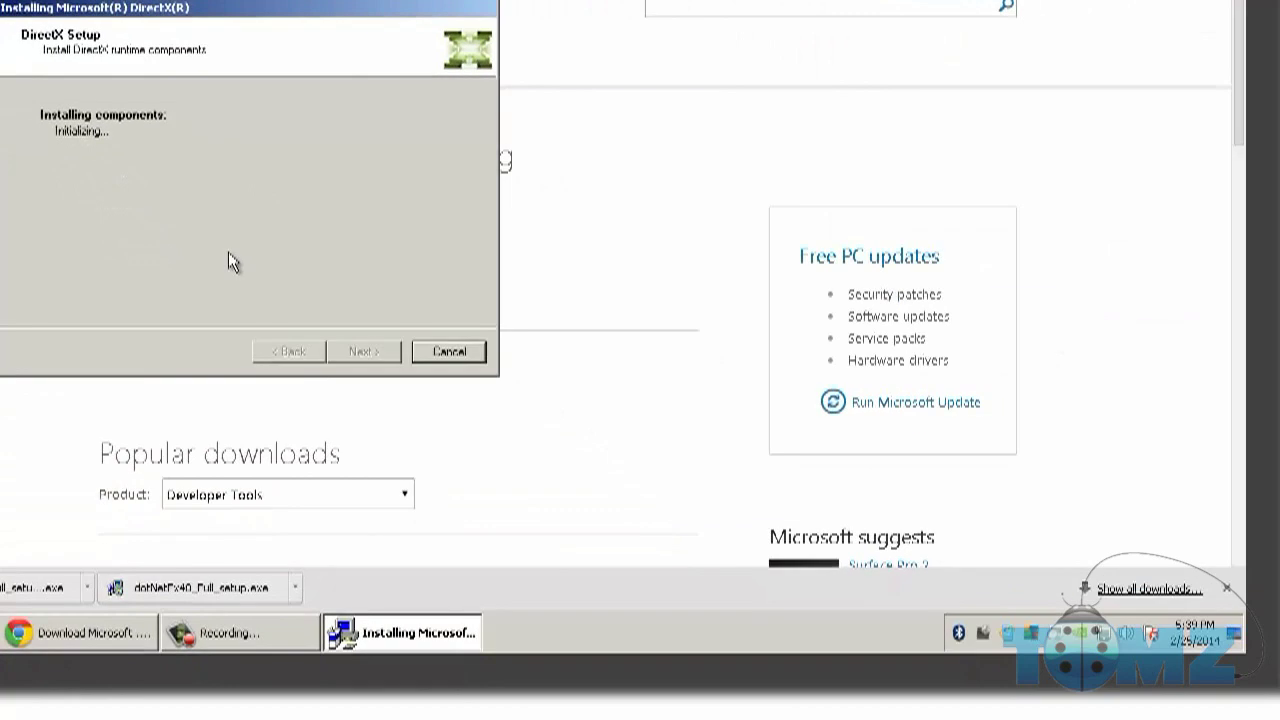
{"action": "left_click", "coordinate": [355, 350]}
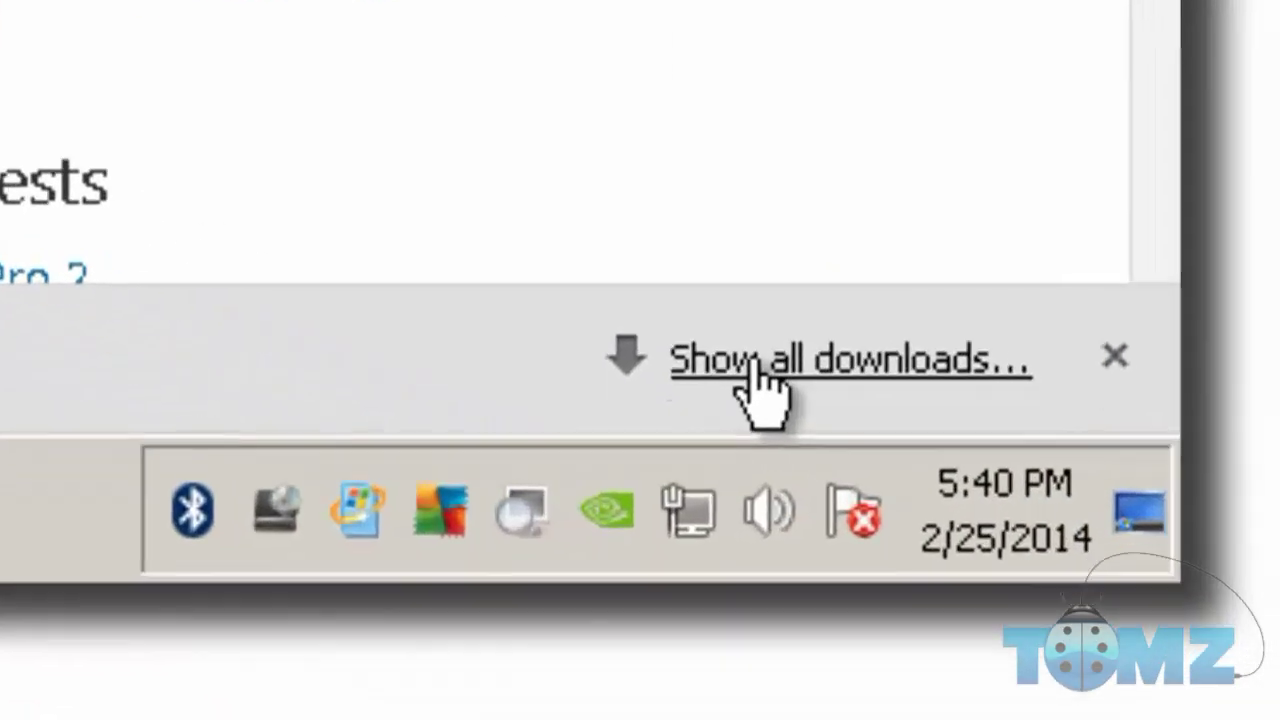
Reveal the downloaded dotNetFx40_Full_setup (1).exe in its folder and snap the Downloads window beside the DirectX setup
{"action": "left_click", "coordinate": [757, 385]}
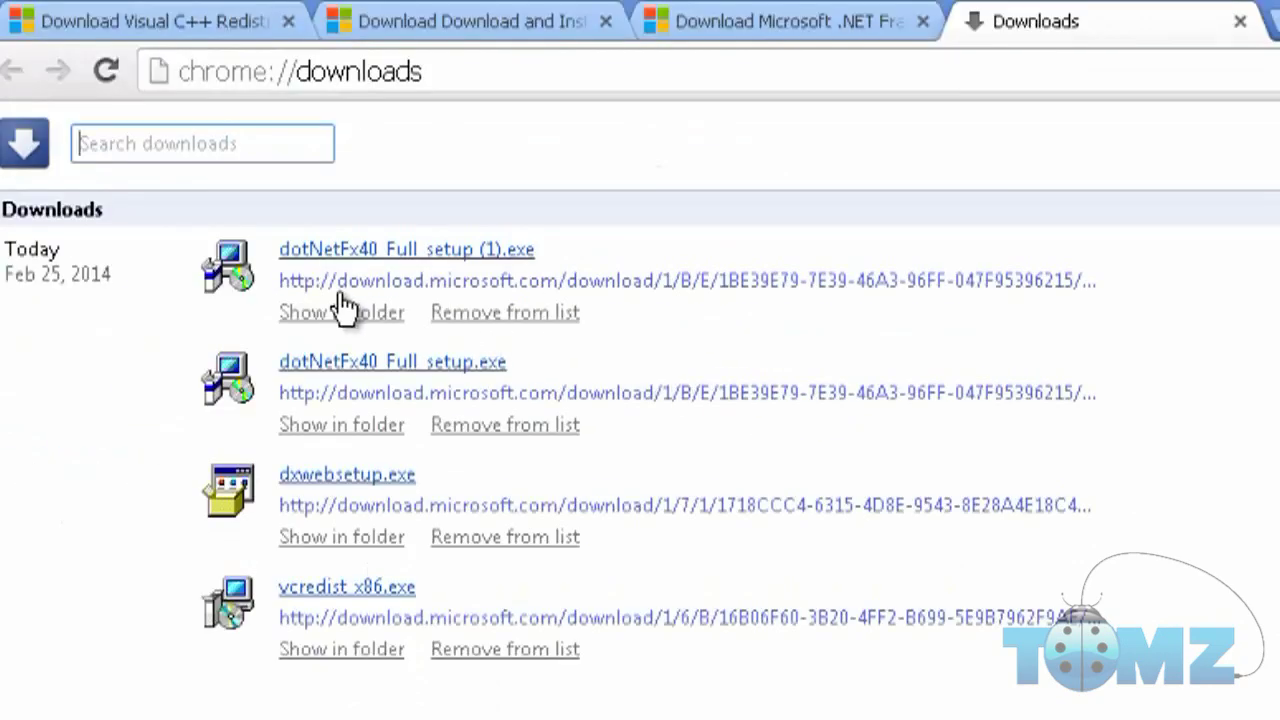
{"action": "left_click", "coordinate": [343, 312]}
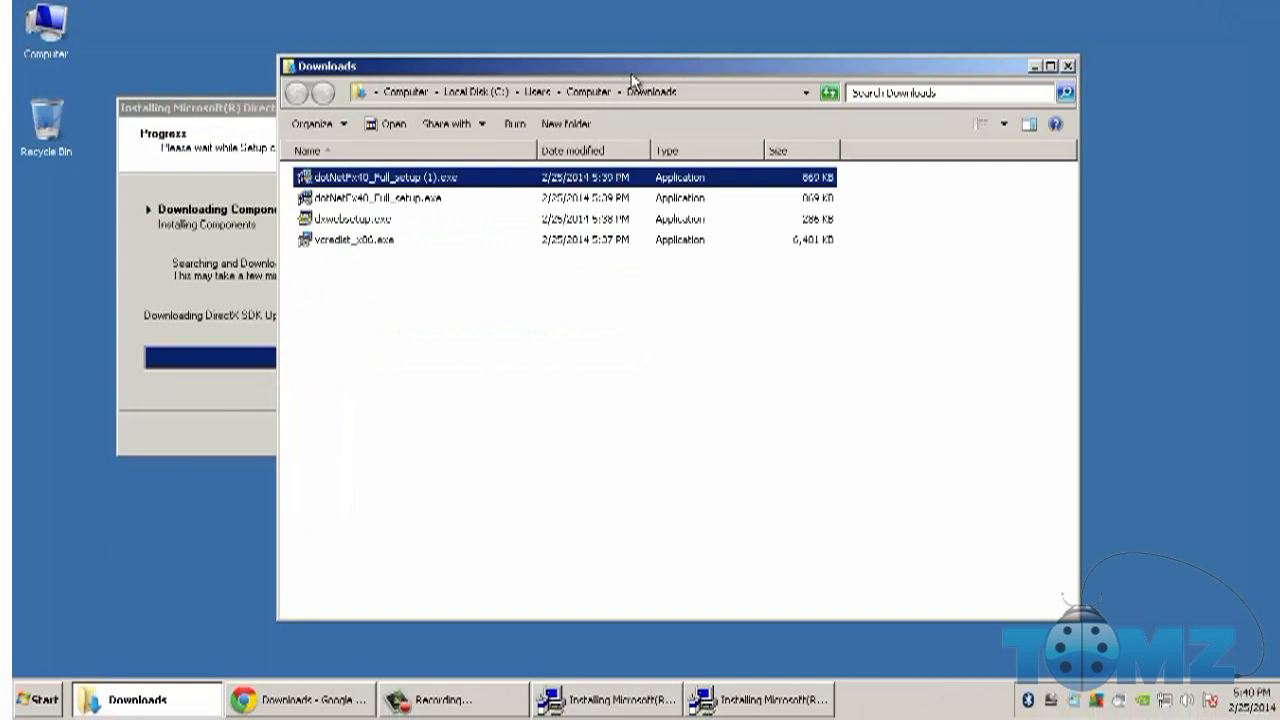
{"action": "left_click_drag", "start_coordinate": [878, 93], "coordinate": [1019, 14]}
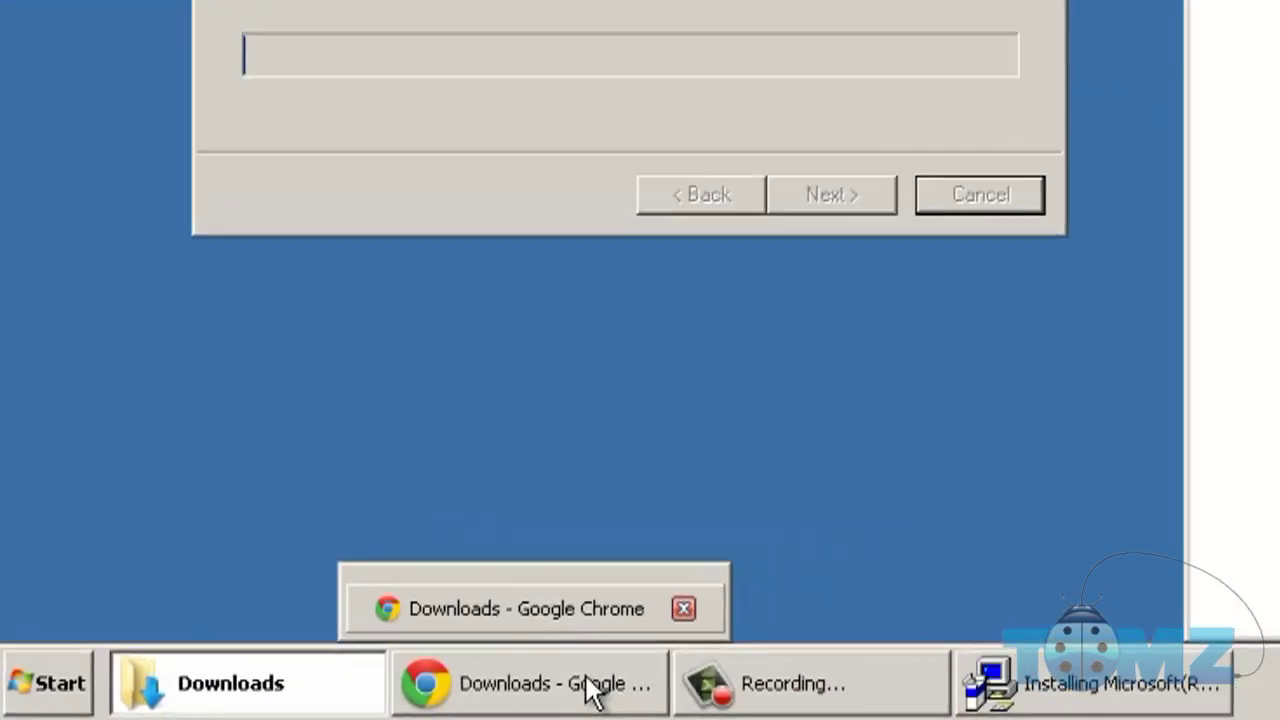
Return to the browser and open facebook.com
{"action": "left_click", "coordinate": [805, 660]}
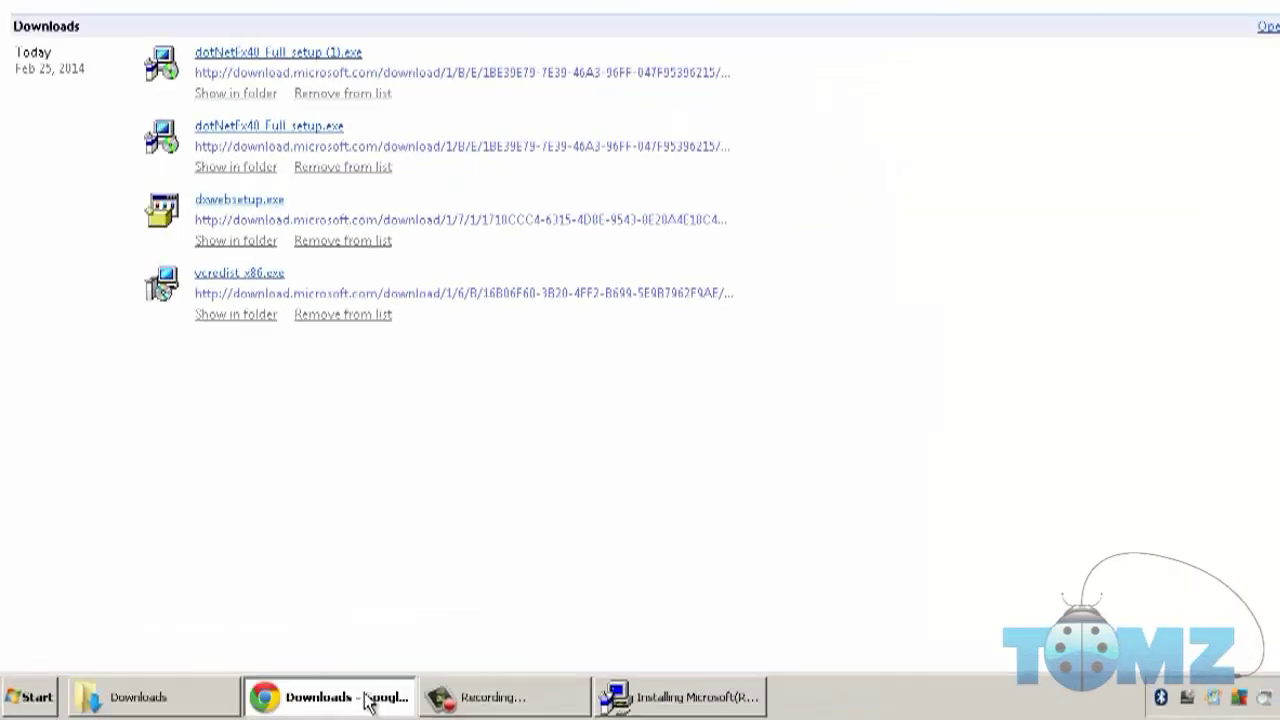
{"action": "left_click", "coordinate": [645, 79]}
{"action": "type", "text": "facebook.com"}
{"action": "key", "text": "Return"}
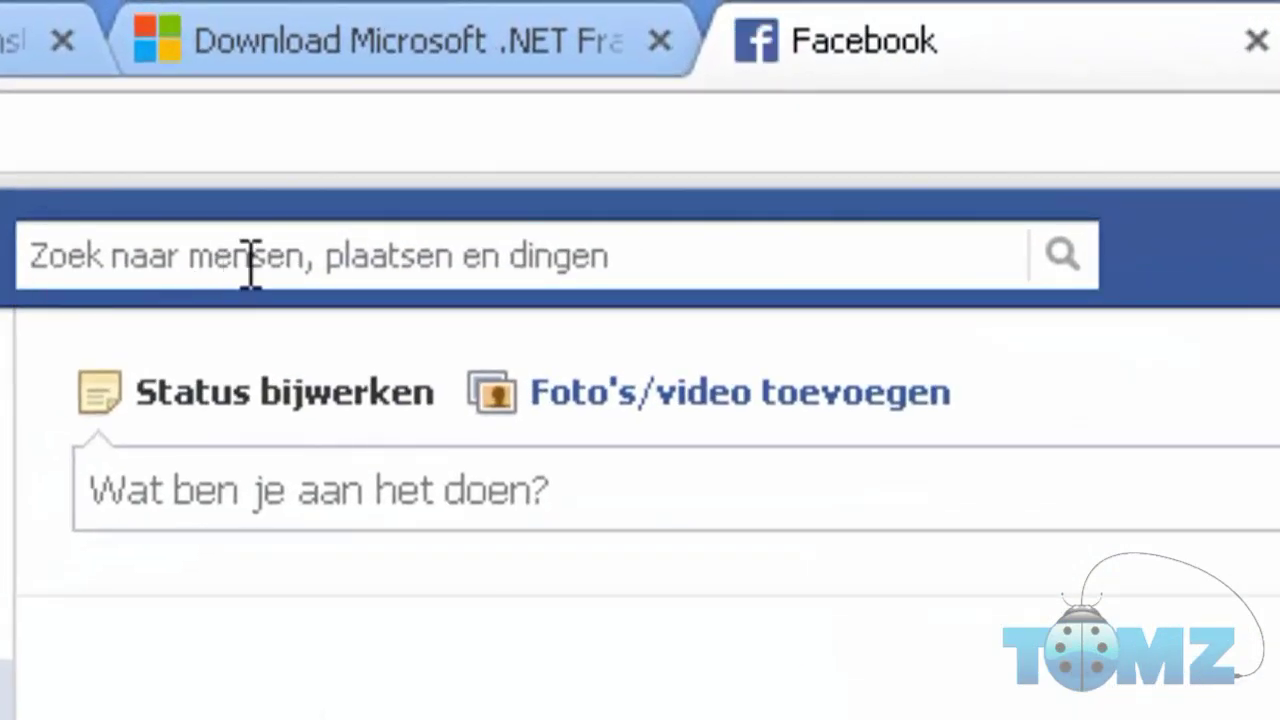
Search Facebook for "tomz"
{"action": "left_click", "coordinate": [250, 265]}
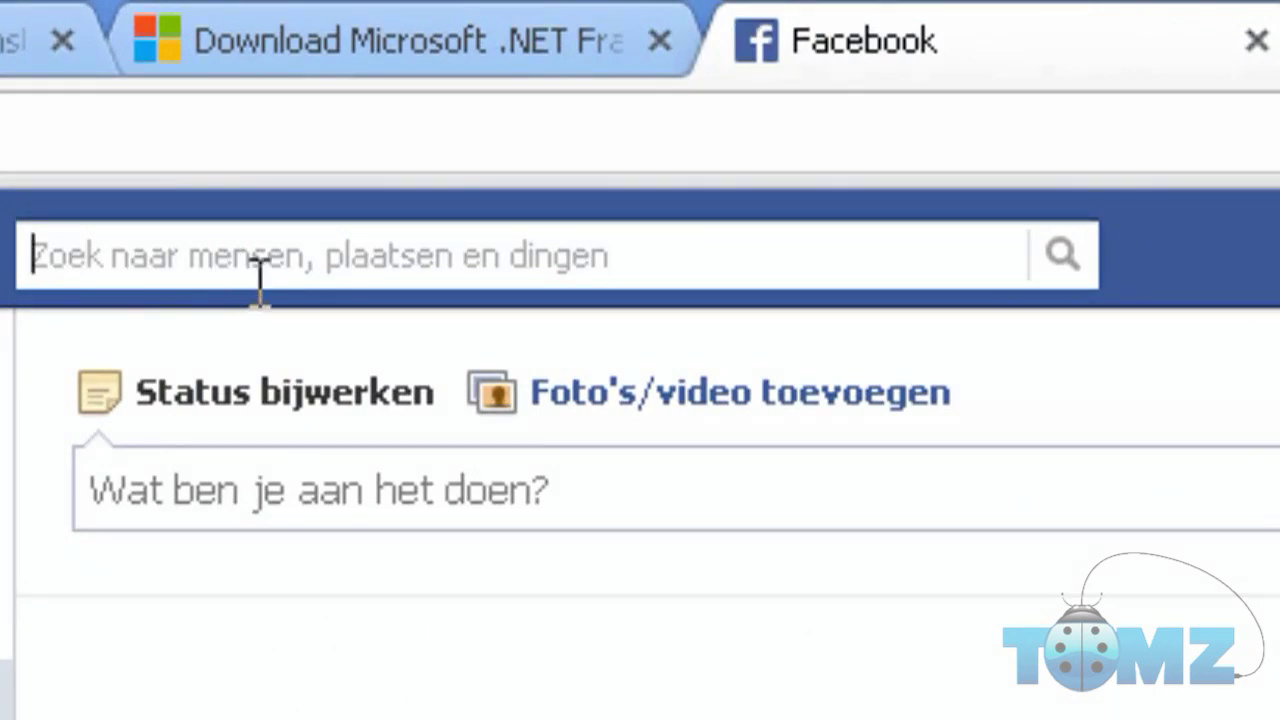
{"action": "type", "text": "tom"}
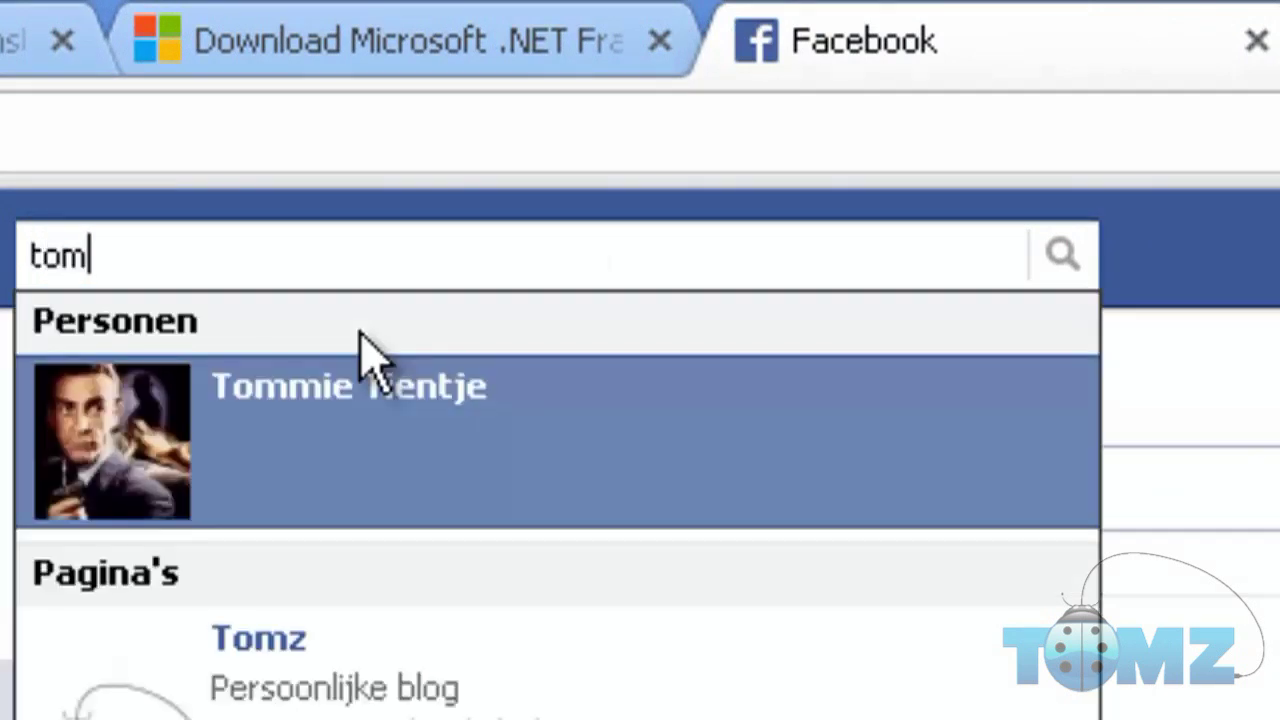
{"action": "type", "text": "z"}
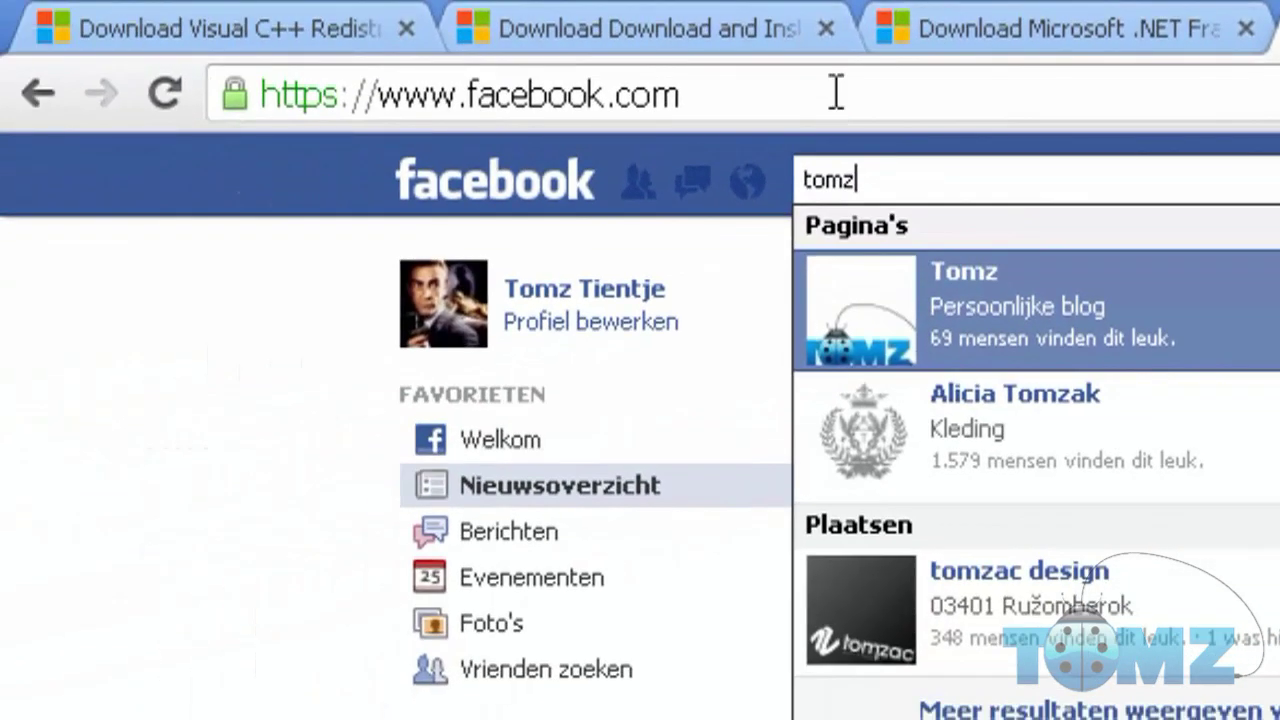
{"action": "left_click", "coordinate": [660, 110]}
{"action": "left_click", "coordinate": [657, 100]}
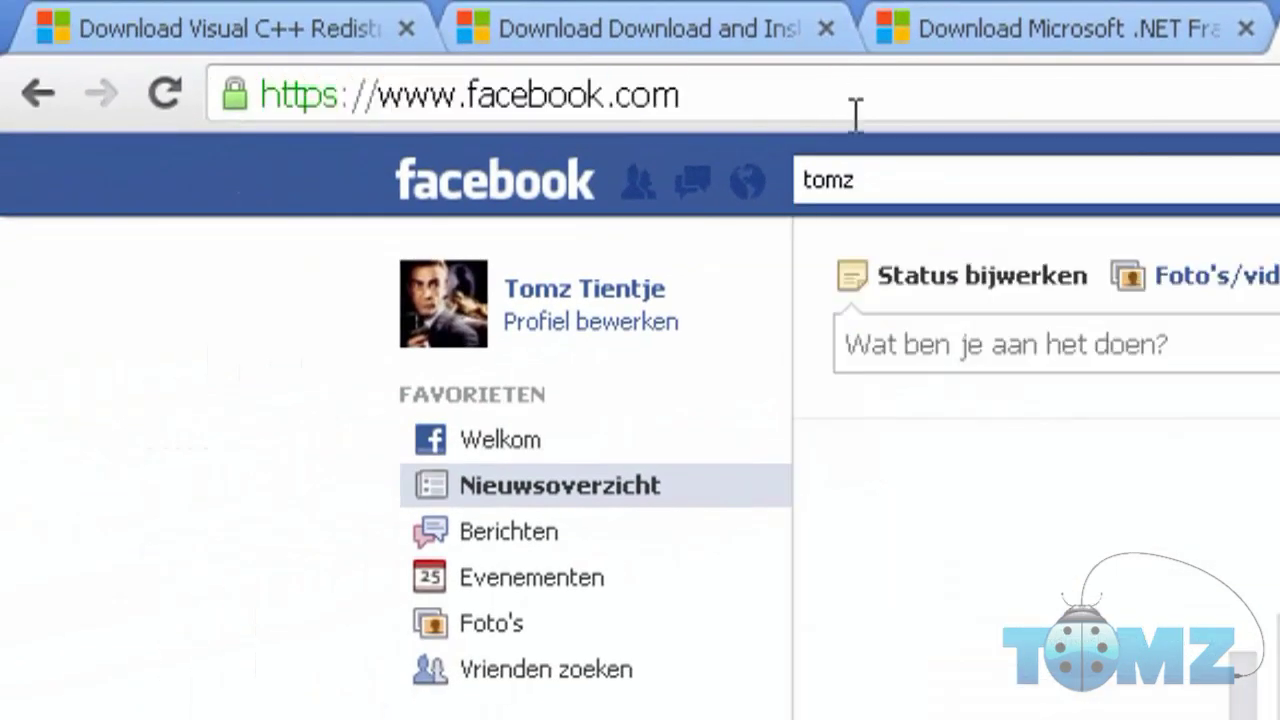
{"action": "type", "text": "/tomznl"}
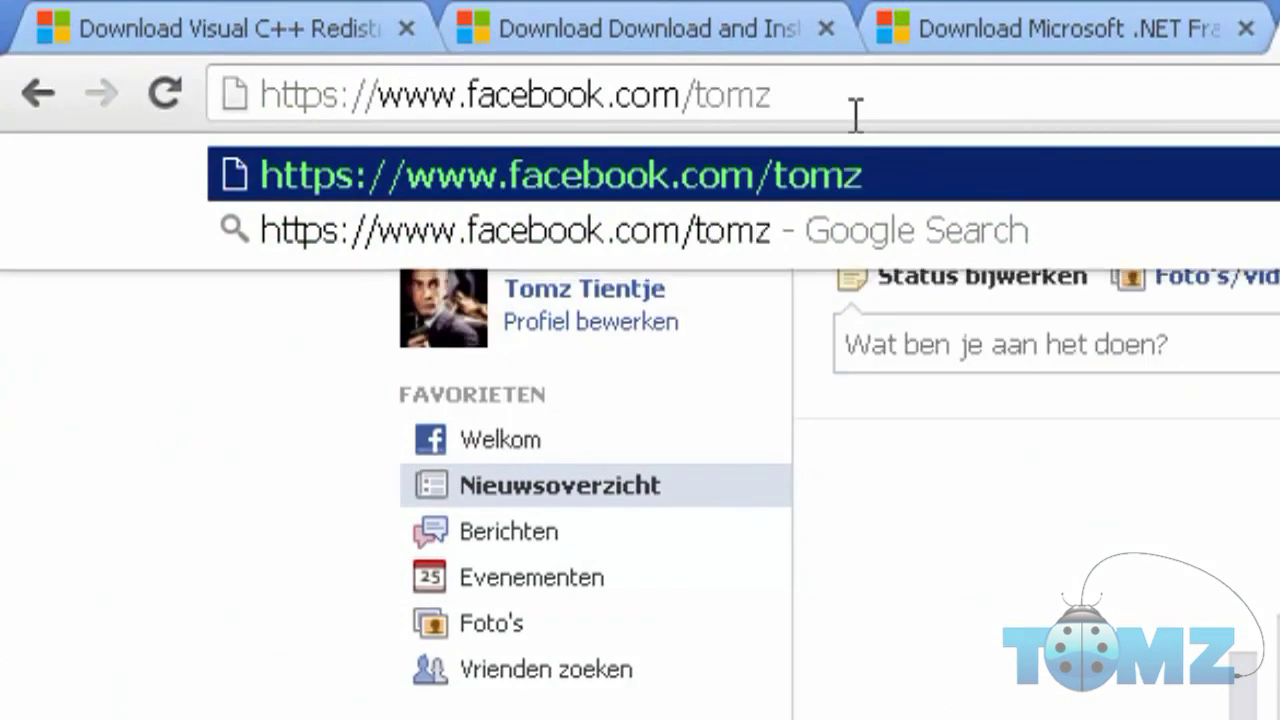
{"action": "key", "text": "Return"}
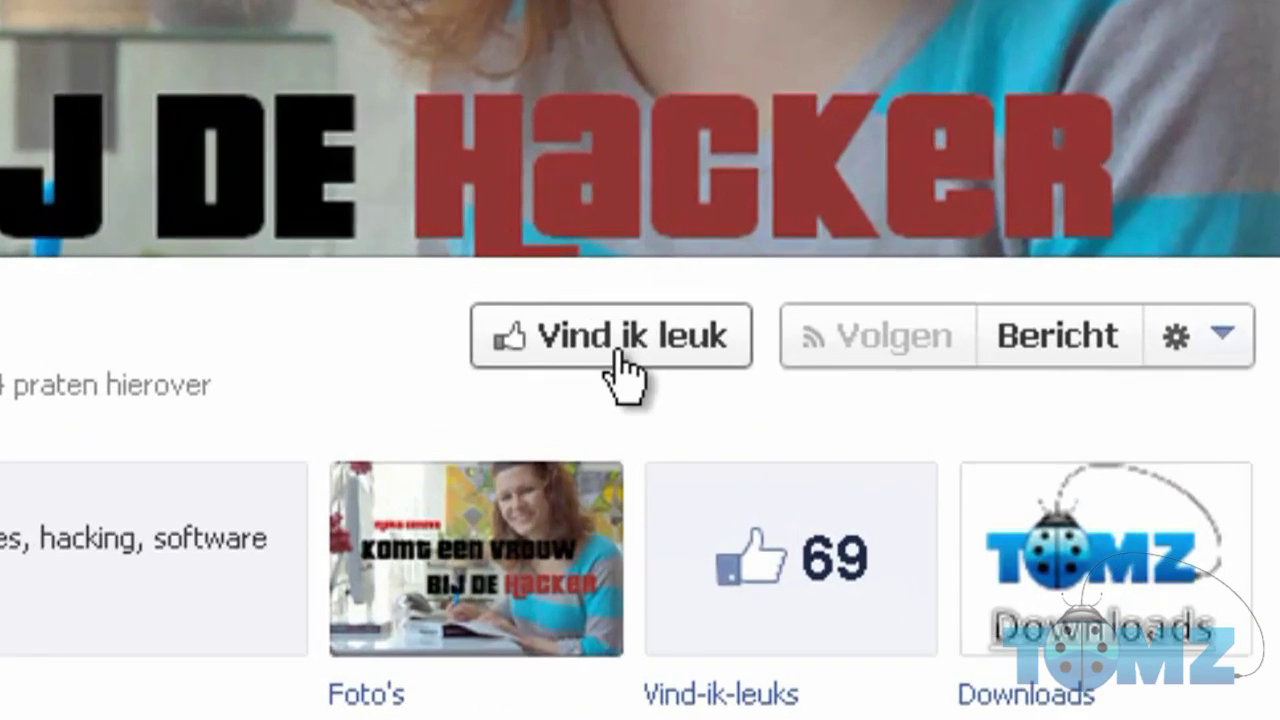
Like the Tomz page and download the PS3 Controller software PC package from its Downloads section
{"action": "left_click", "coordinate": [618, 352]}
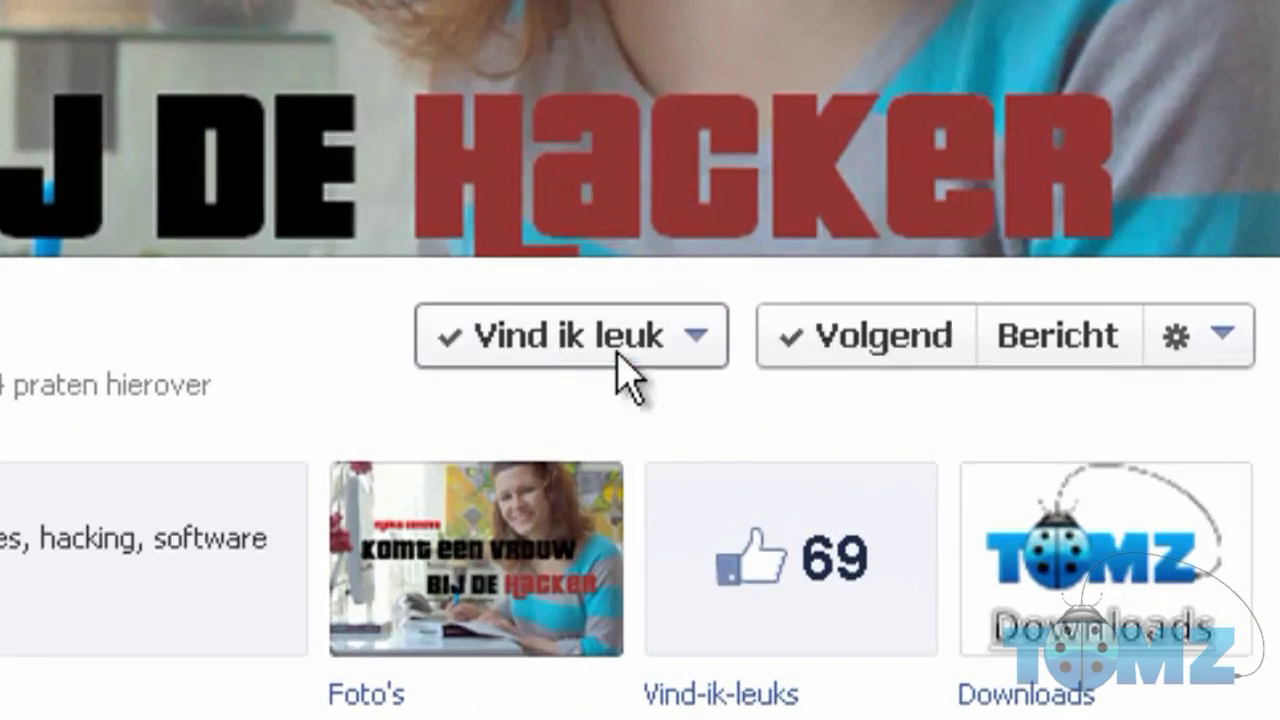
{"action": "left_click", "coordinate": [1062, 590]}
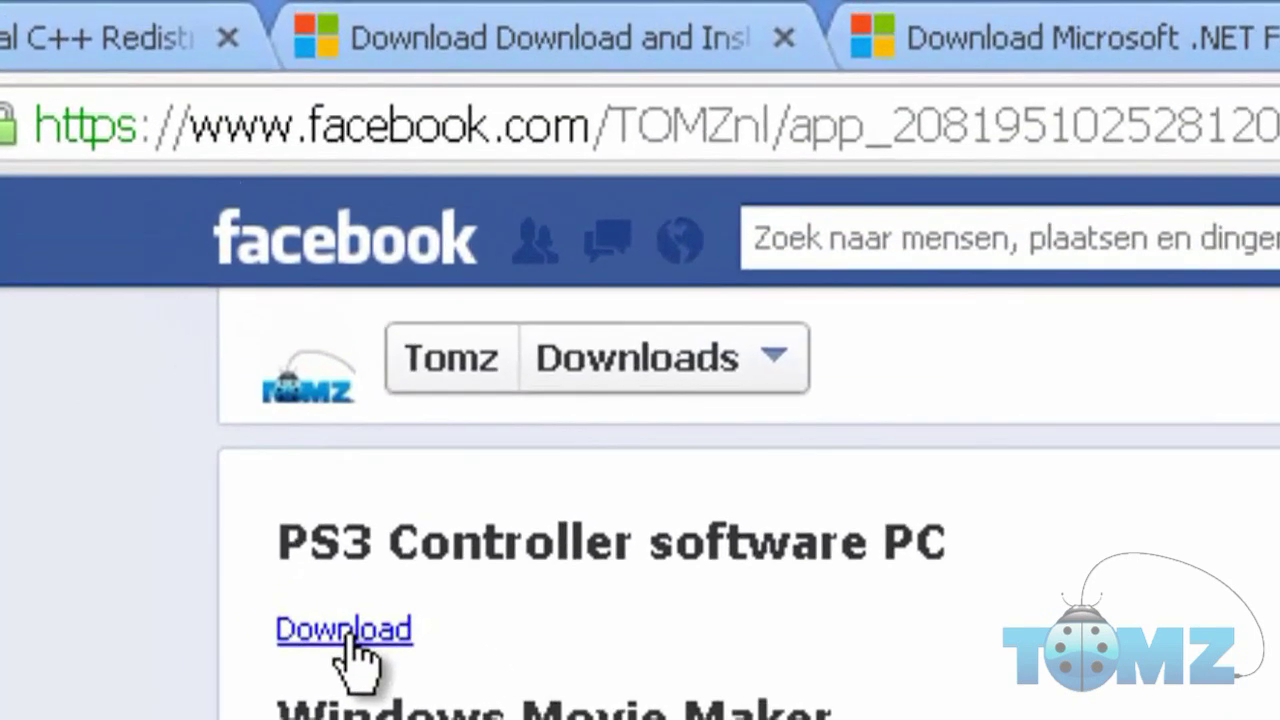
{"action": "left_click", "coordinate": [172, 306]}
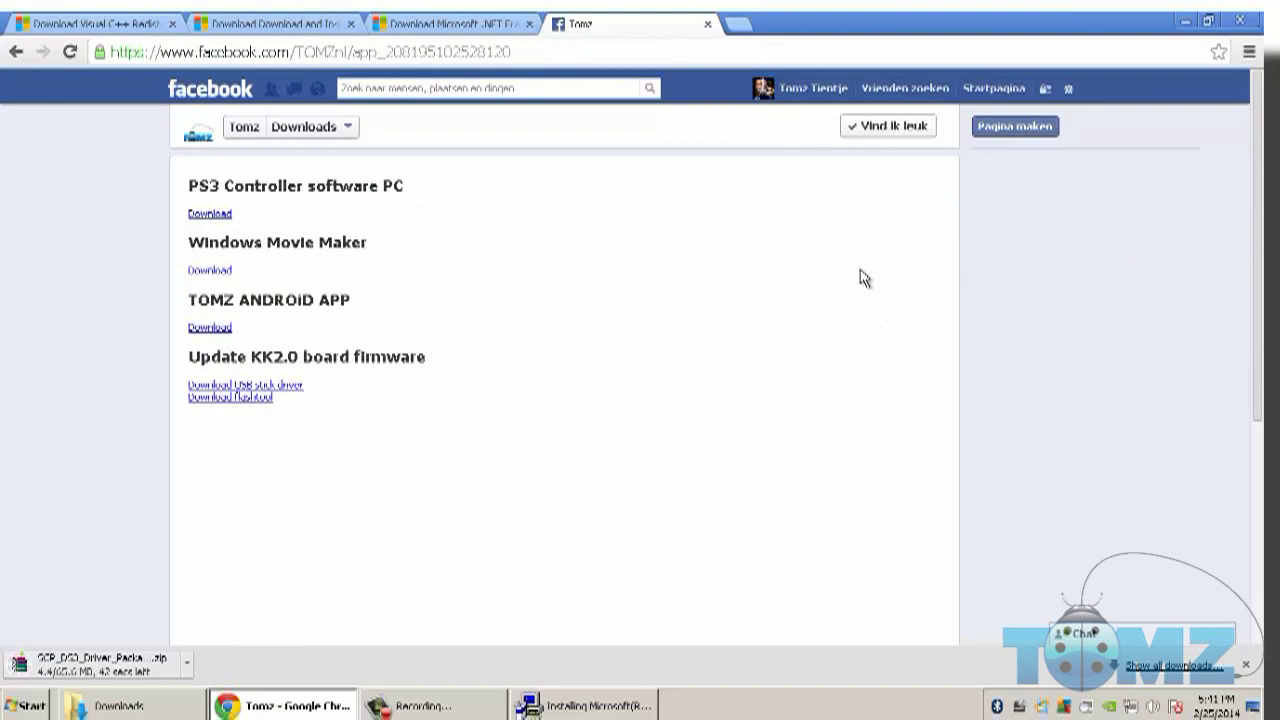
Show all browser downloads, snap the browser beside the DirectX setup, and finish the DirectX installation
{"action": "left_click", "coordinate": [1181, 21]}
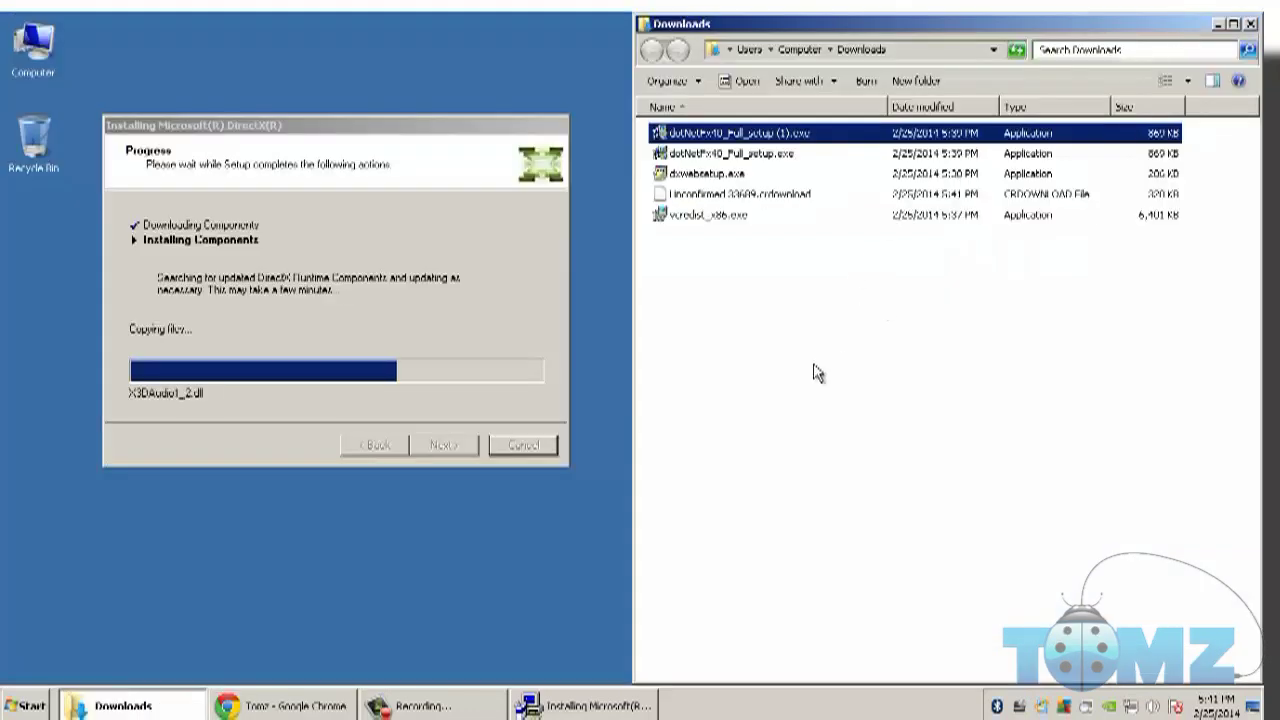
{"action": "left_click", "coordinate": [335, 708]}
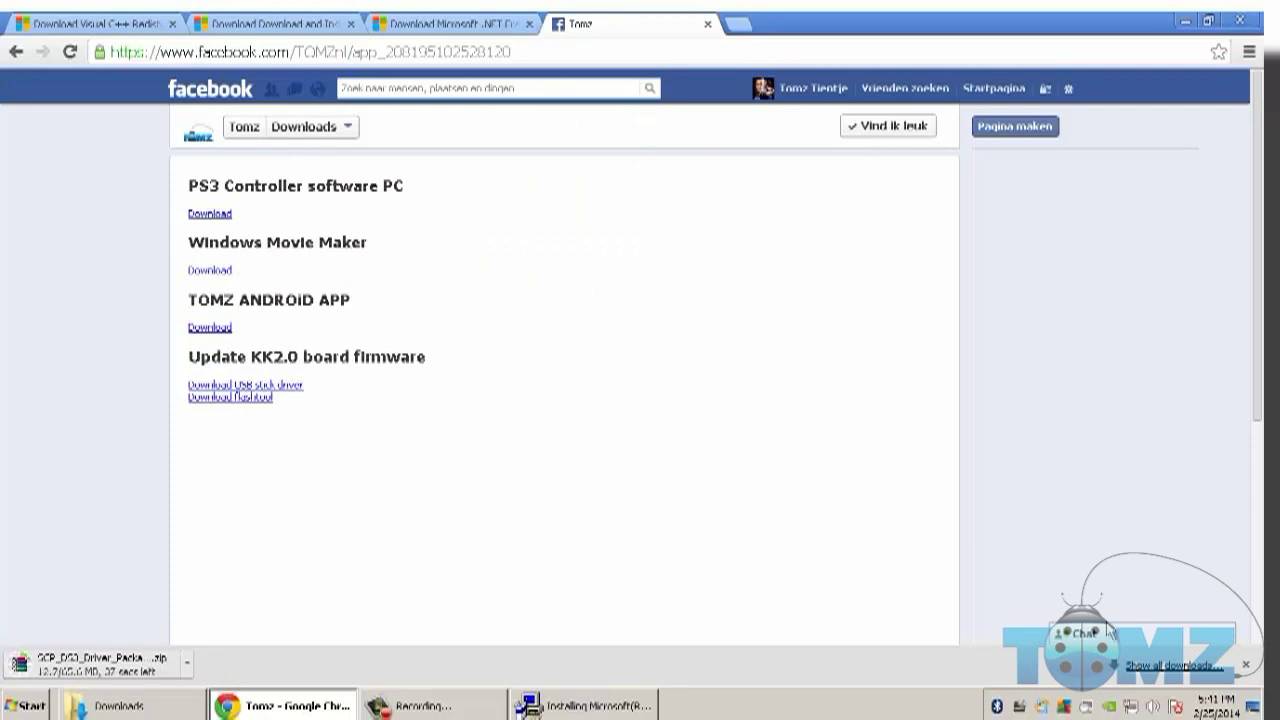
{"action": "left_click", "coordinate": [1172, 666]}
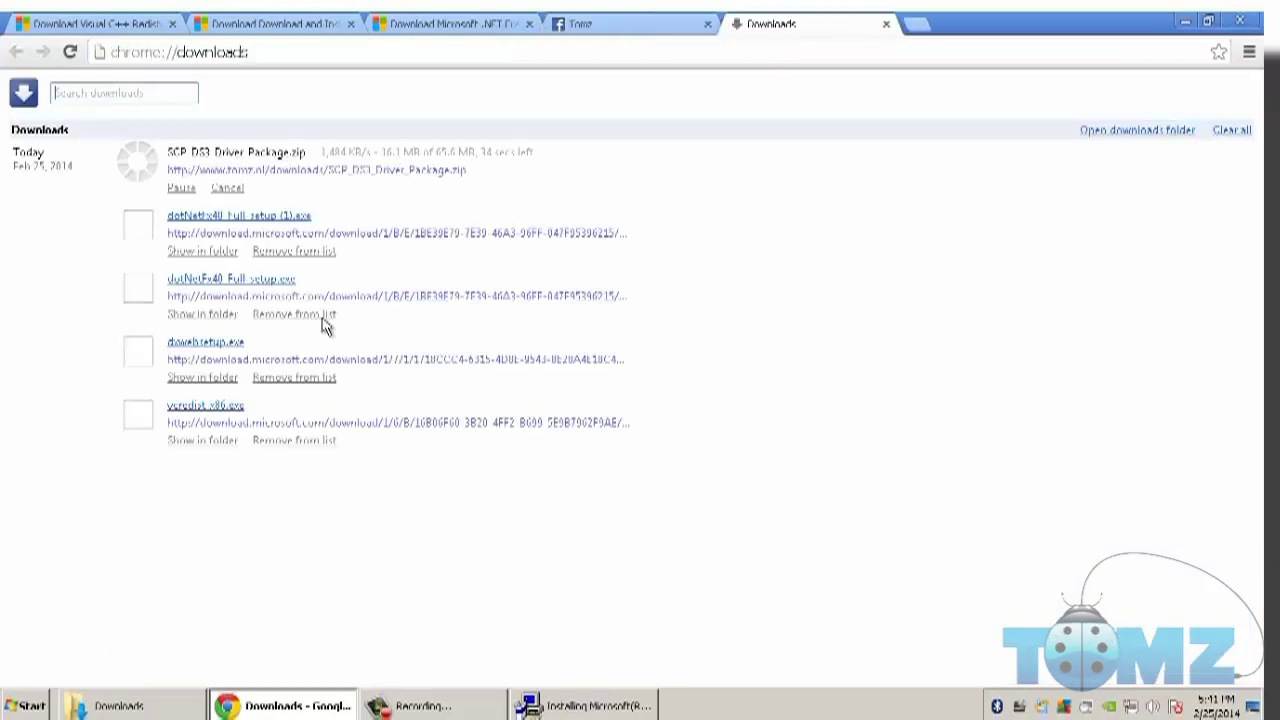
{"action": "left_click_drag", "start_coordinate": [978, 28], "coordinate": [1277, 30]}
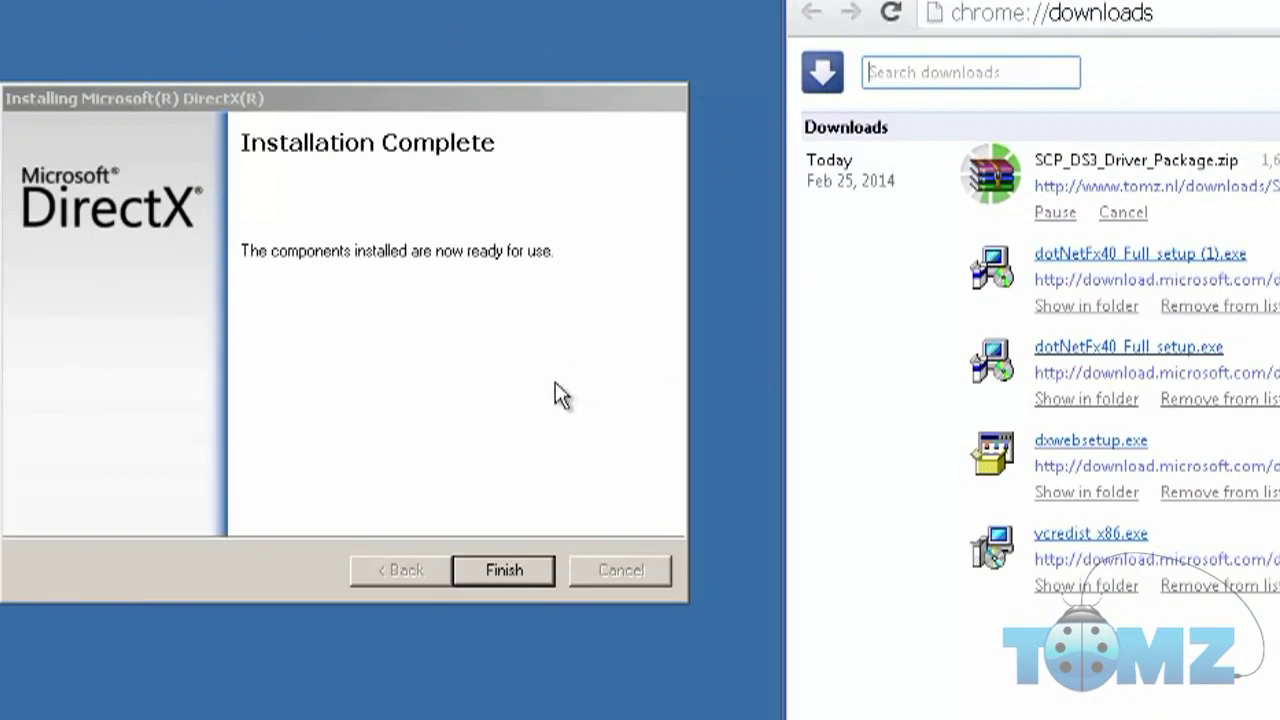
{"action": "left_click", "coordinate": [510, 575]}
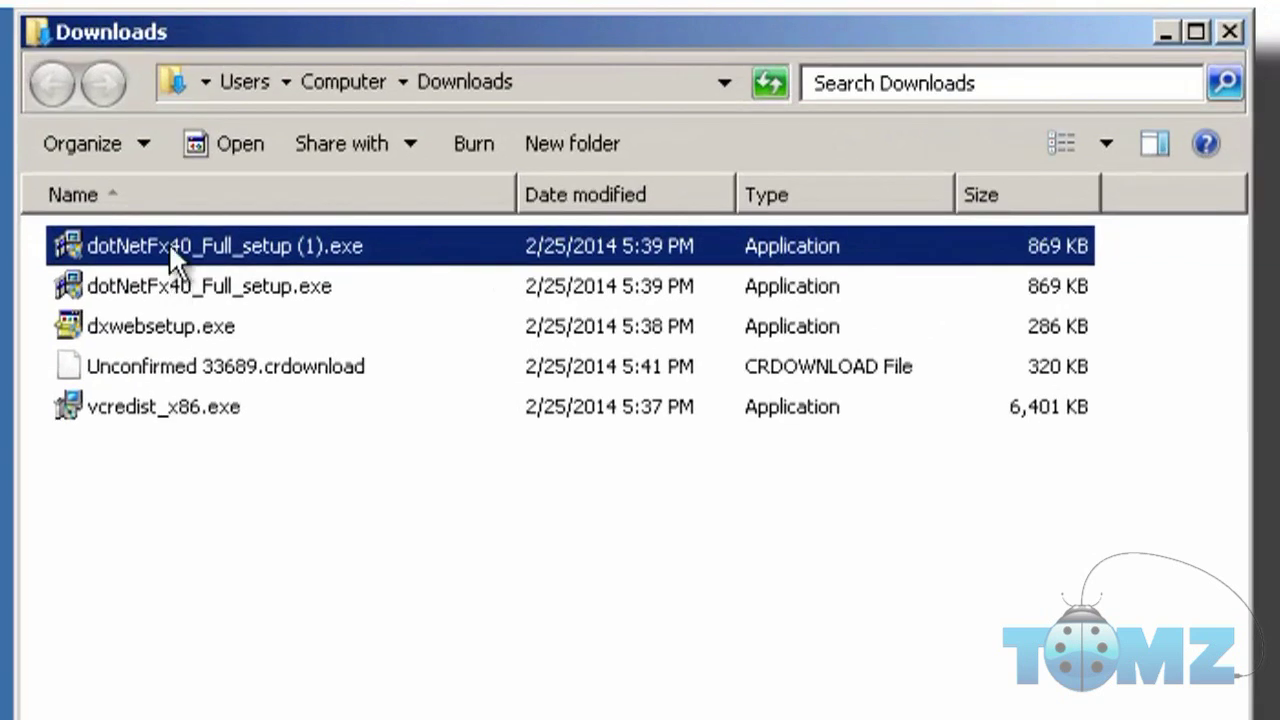
Launch dotNetFx40_Full_setup (1).exe from the Downloads folder and cancel out of the .NET Framework 4 Maintenance wizard
{"action": "double_click", "coordinate": [168, 246]}
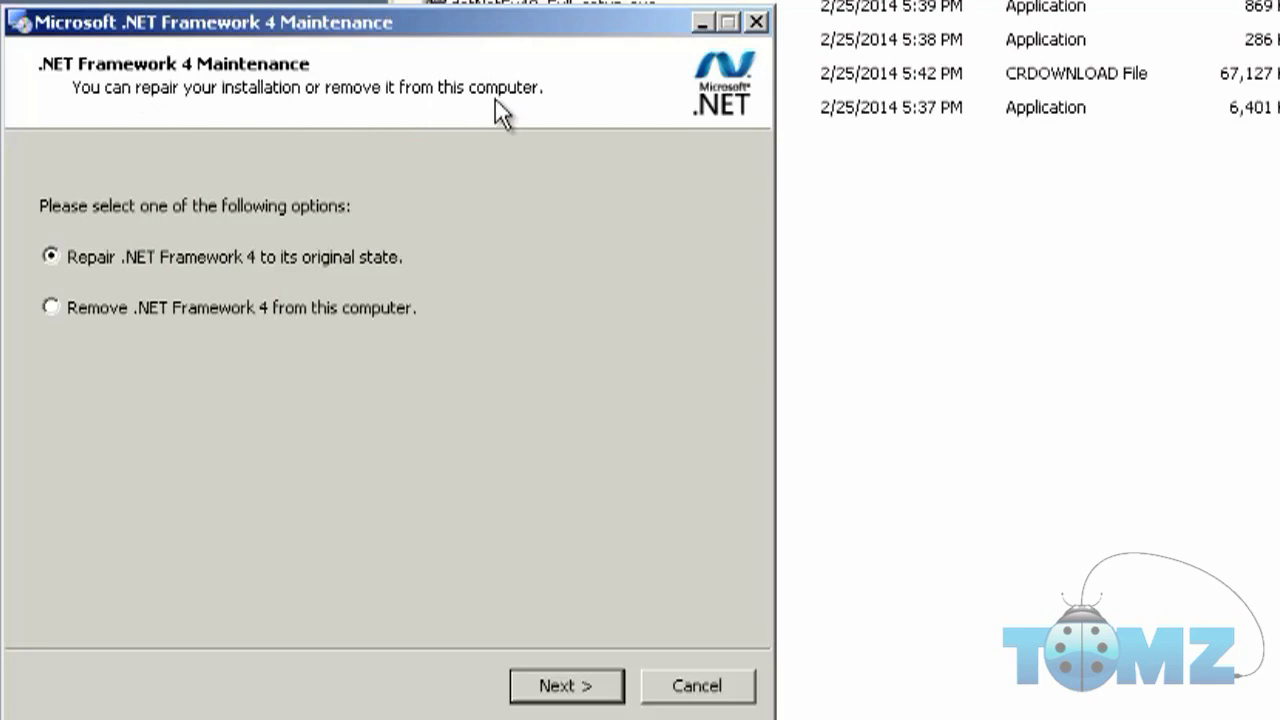
{"action": "left_click", "coordinate": [717, 697]}
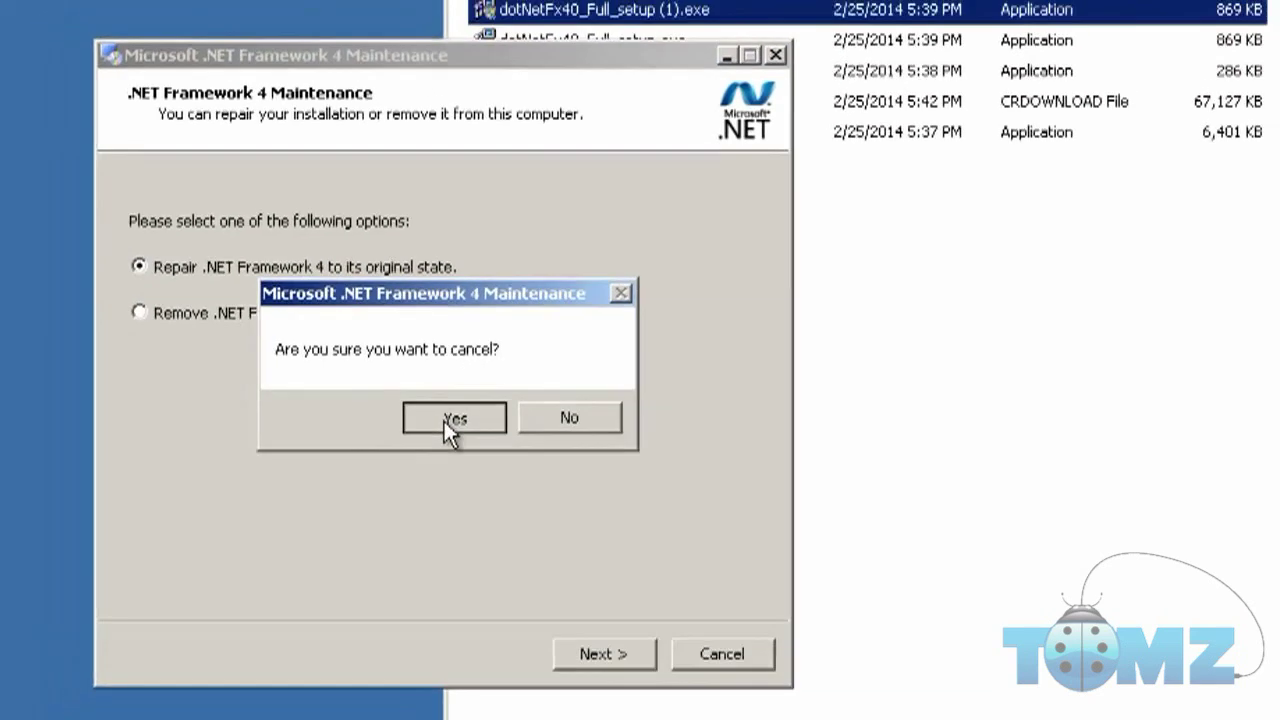
{"action": "left_click", "coordinate": [398, 424]}
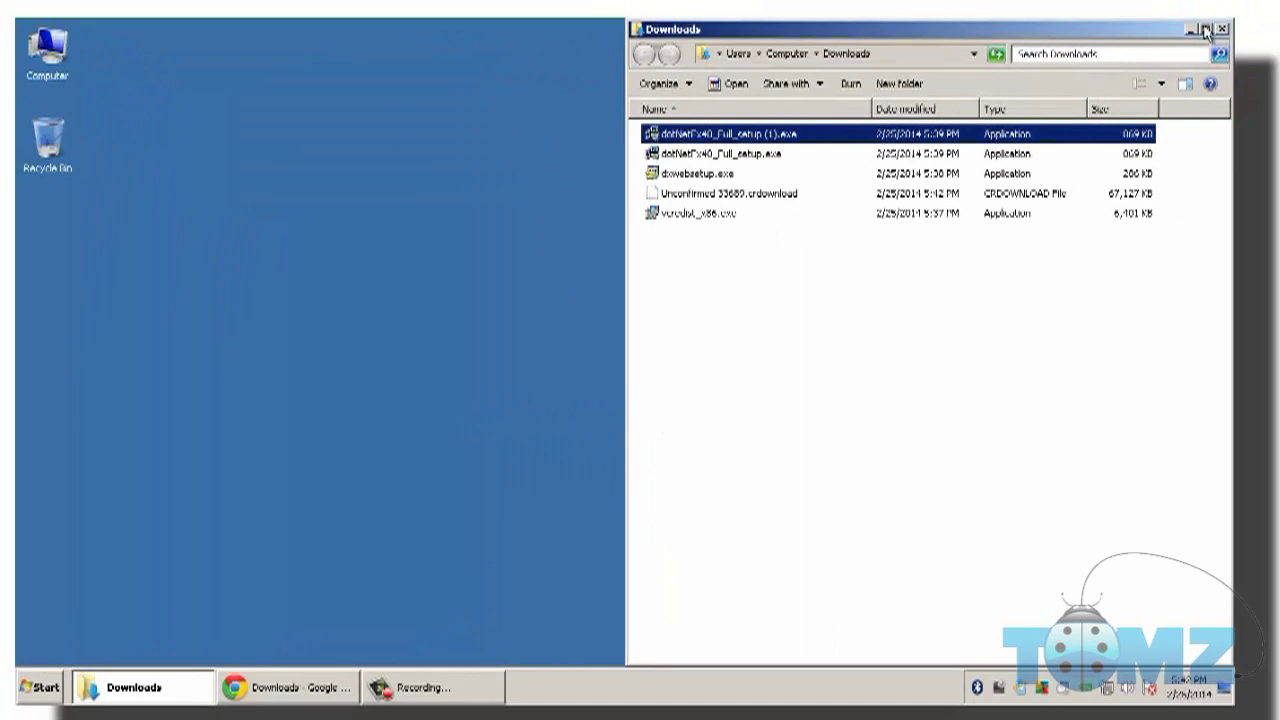
Bring the browser's download list back to full size and keep the flagged SCP_DS3_Driver_Package.zip anyway
{"action": "left_click_drag", "start_coordinate": [1178, 34], "coordinate": [970, 106]}
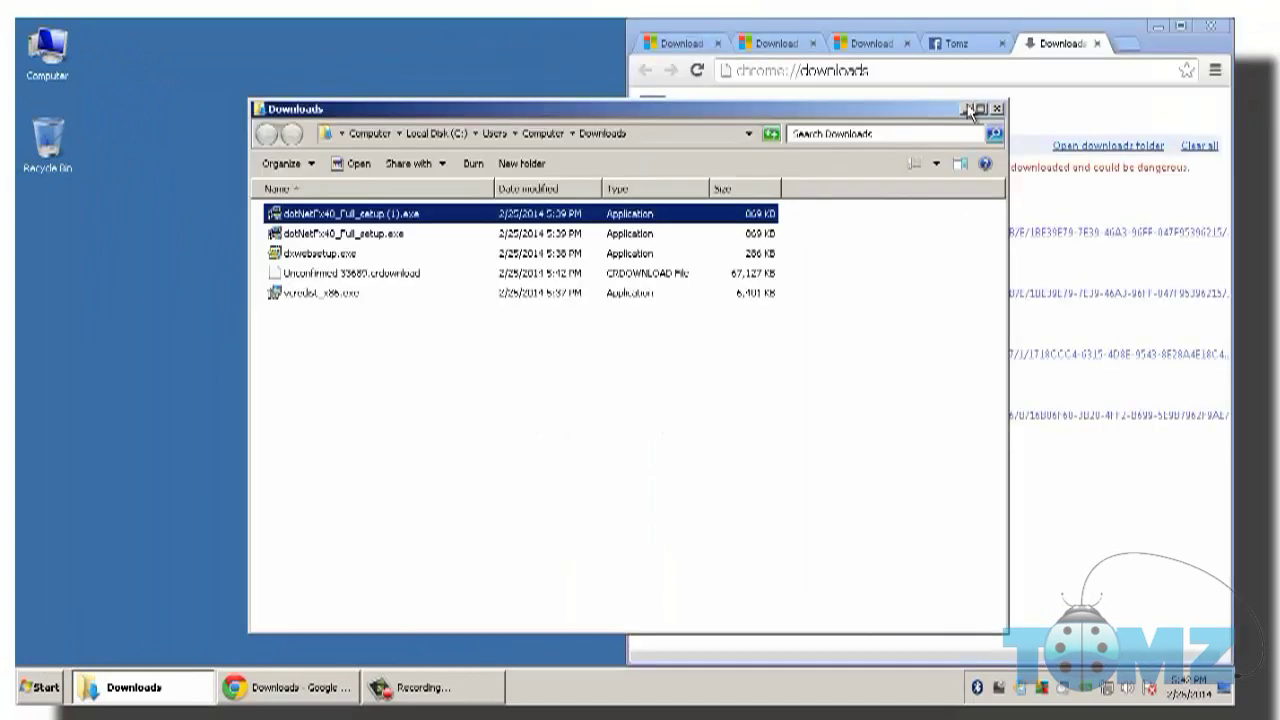
{"action": "left_click", "coordinate": [1122, 32]}
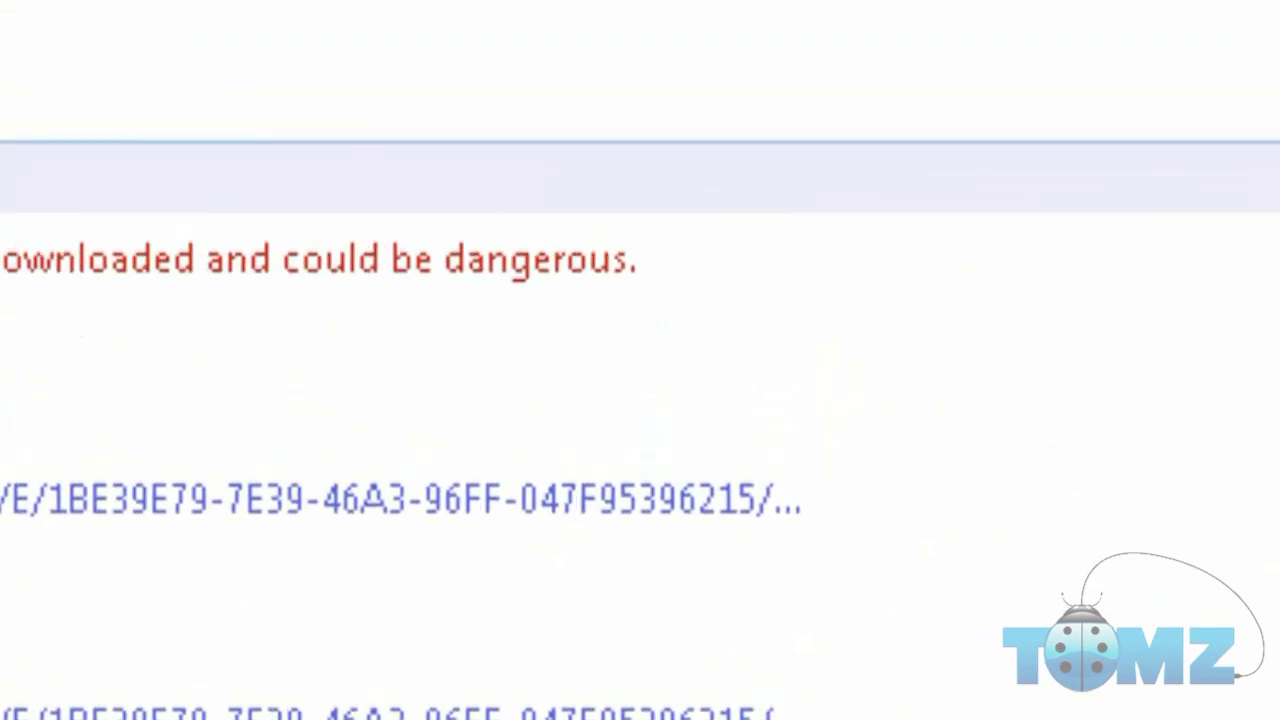
{"action": "left_click", "coordinate": [176, 98]}
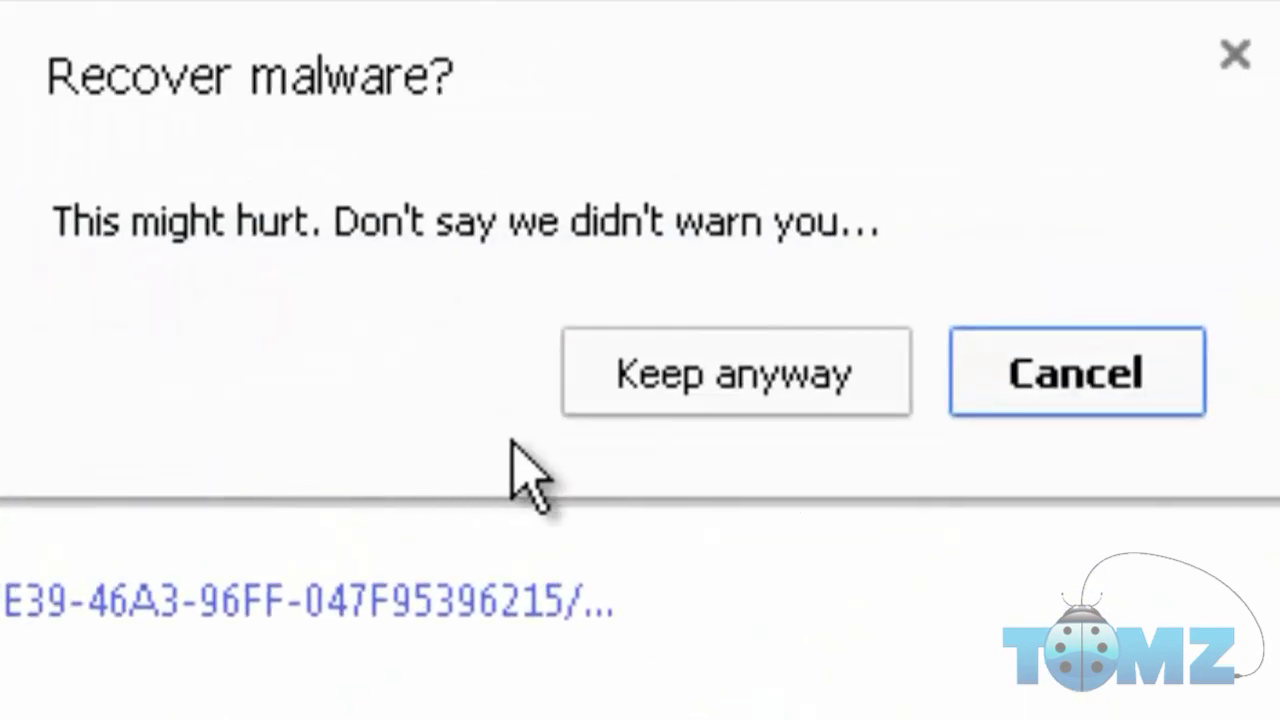
{"action": "left_click", "coordinate": [648, 405]}
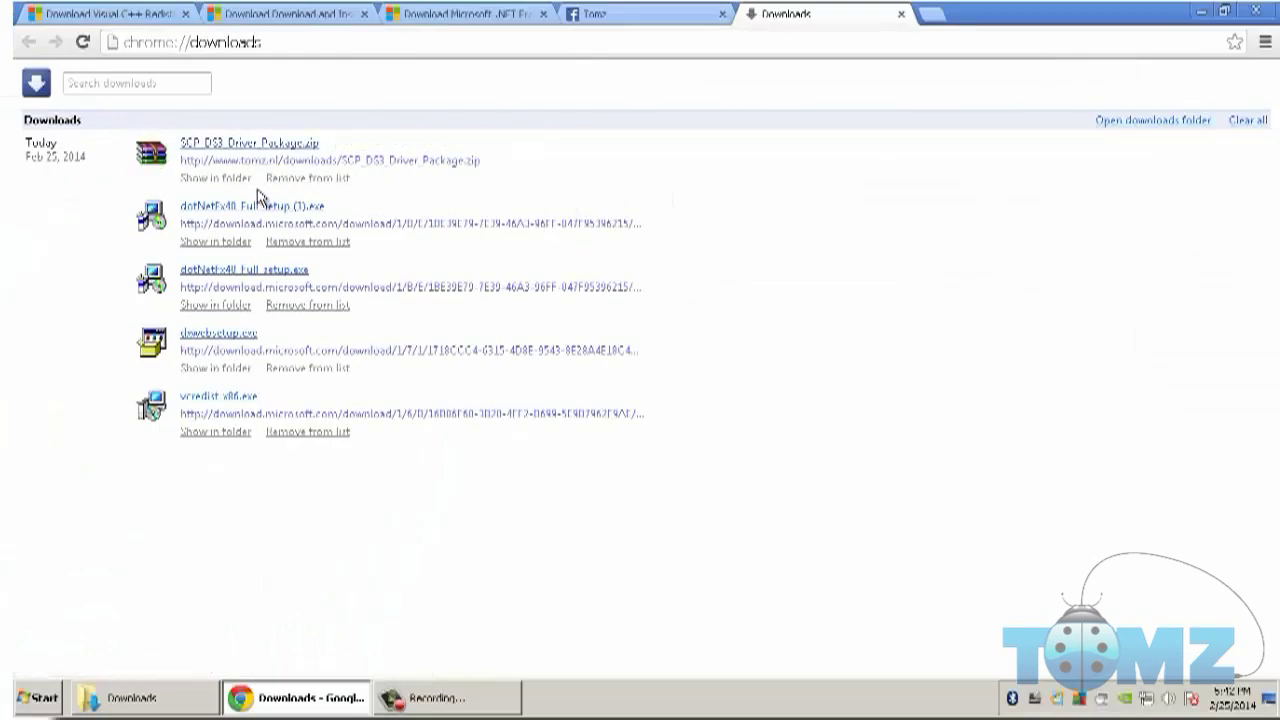
Reveal SCP_DS3_Driver_Package.zip in its folder, close the browser, move the archive to the desktop and close the Downloads folder
{"action": "left_click", "coordinate": [222, 177]}
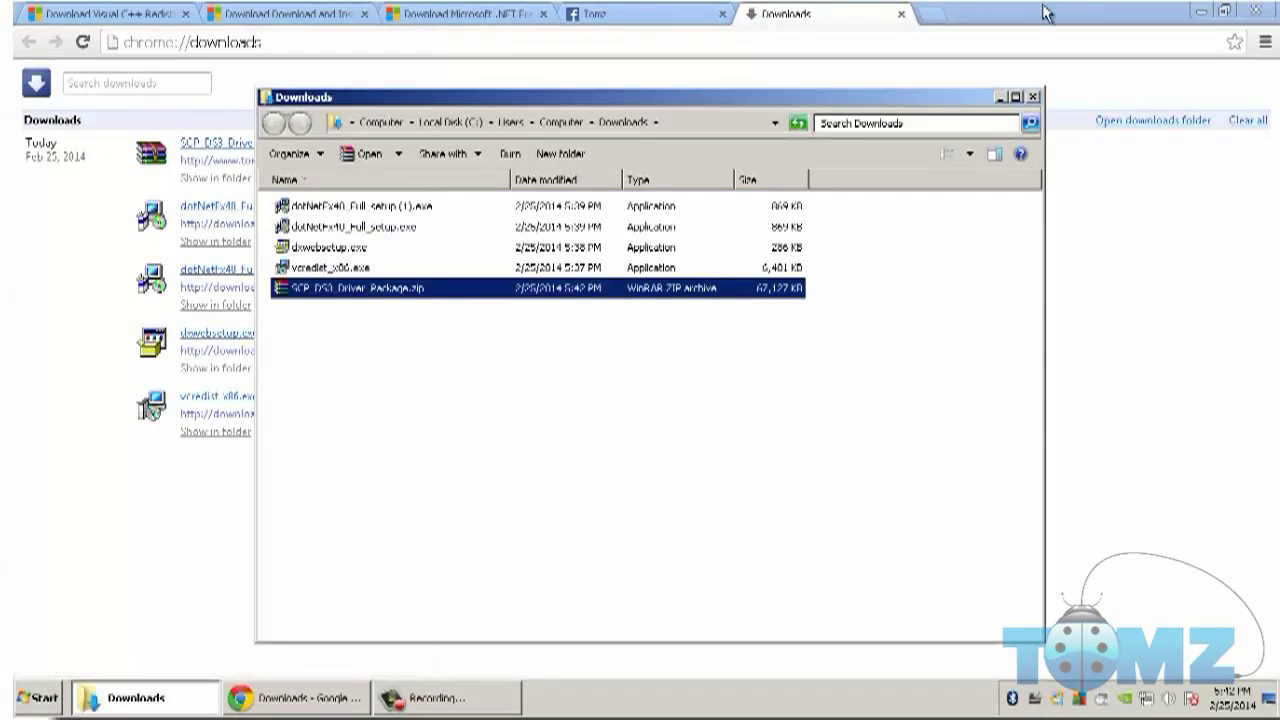
{"action": "left_click", "coordinate": [1253, 12]}
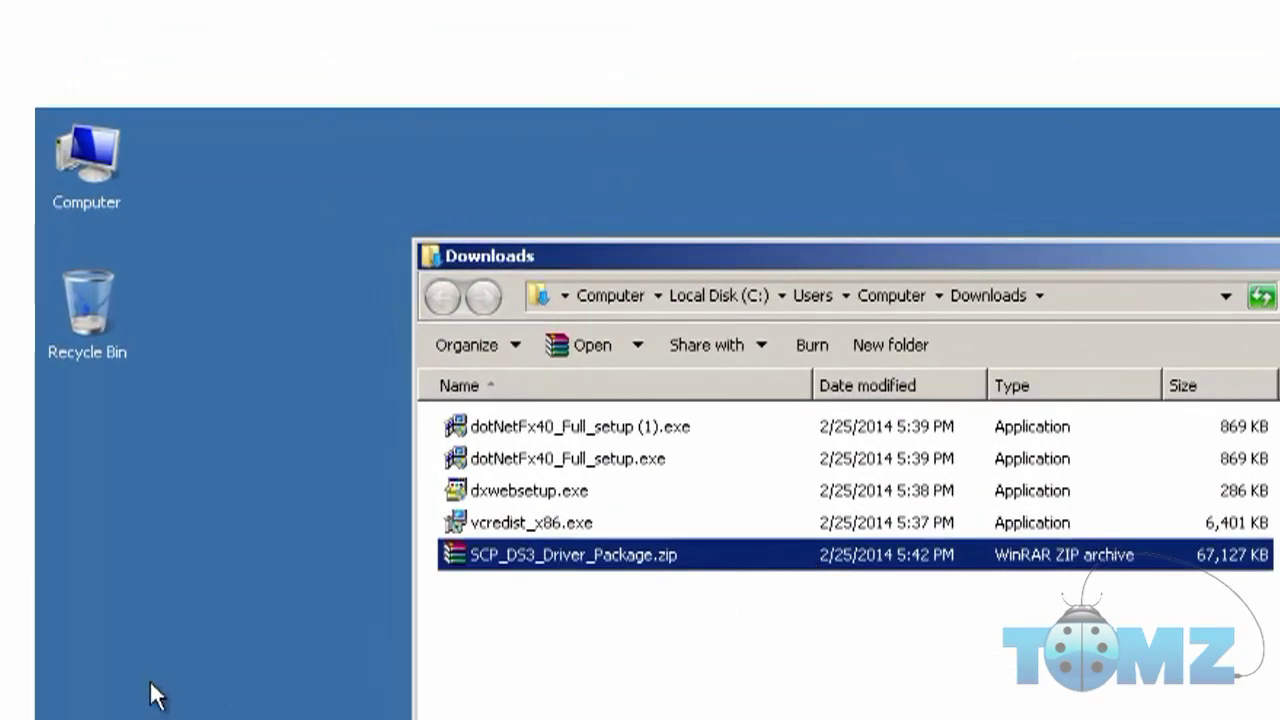
{"action": "left_click_drag", "start_coordinate": [156, 697], "coordinate": [210, 680]}
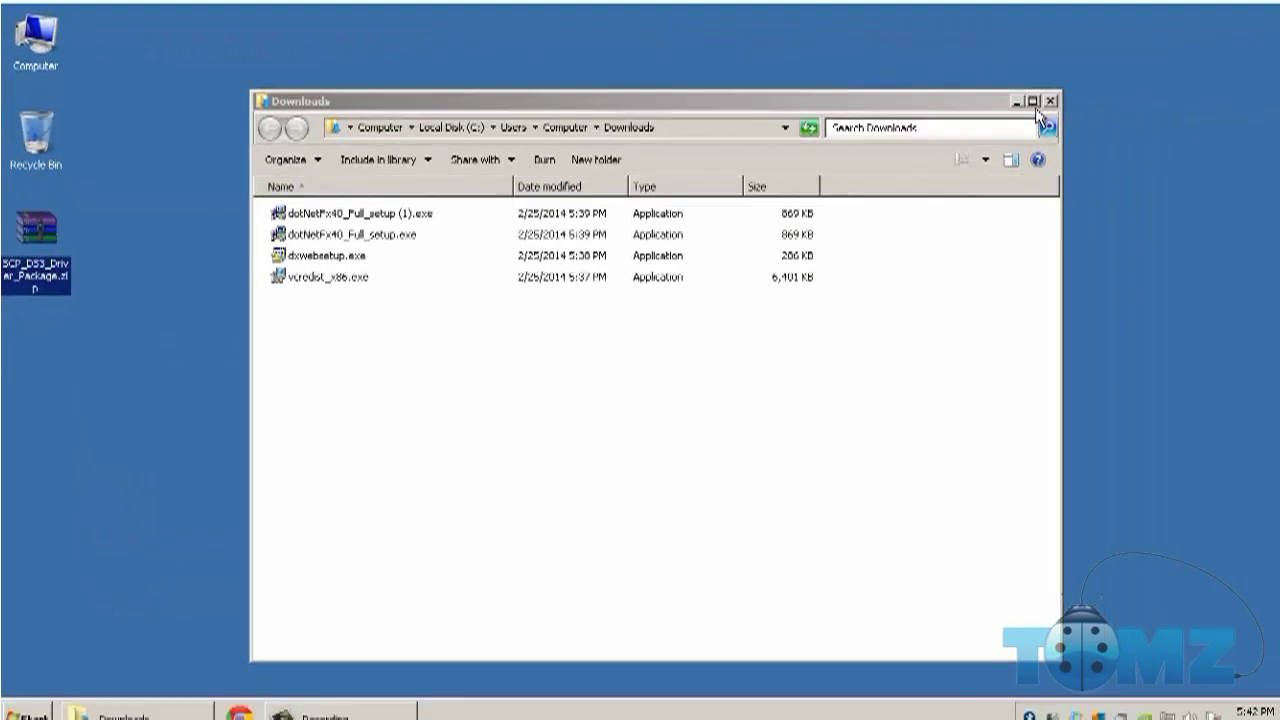
{"action": "left_click", "coordinate": [1049, 101]}
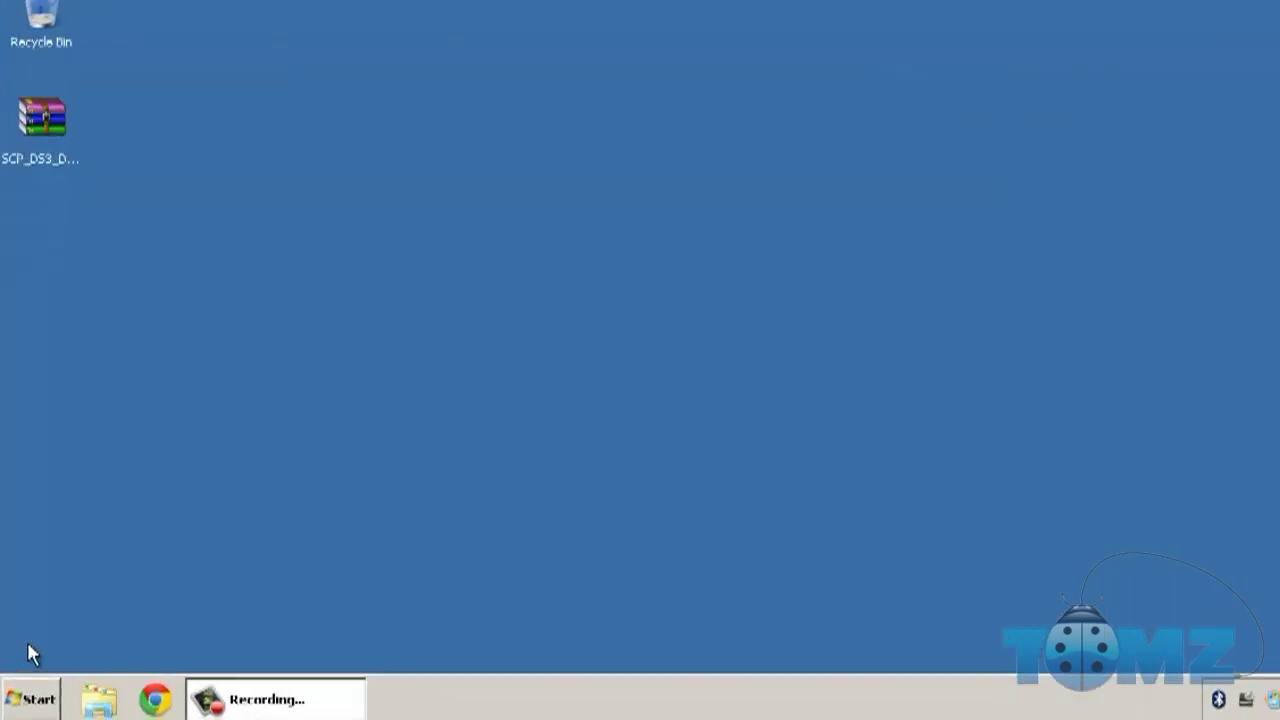
Restart the computer
{"action": "left_click", "coordinate": [25, 703]}
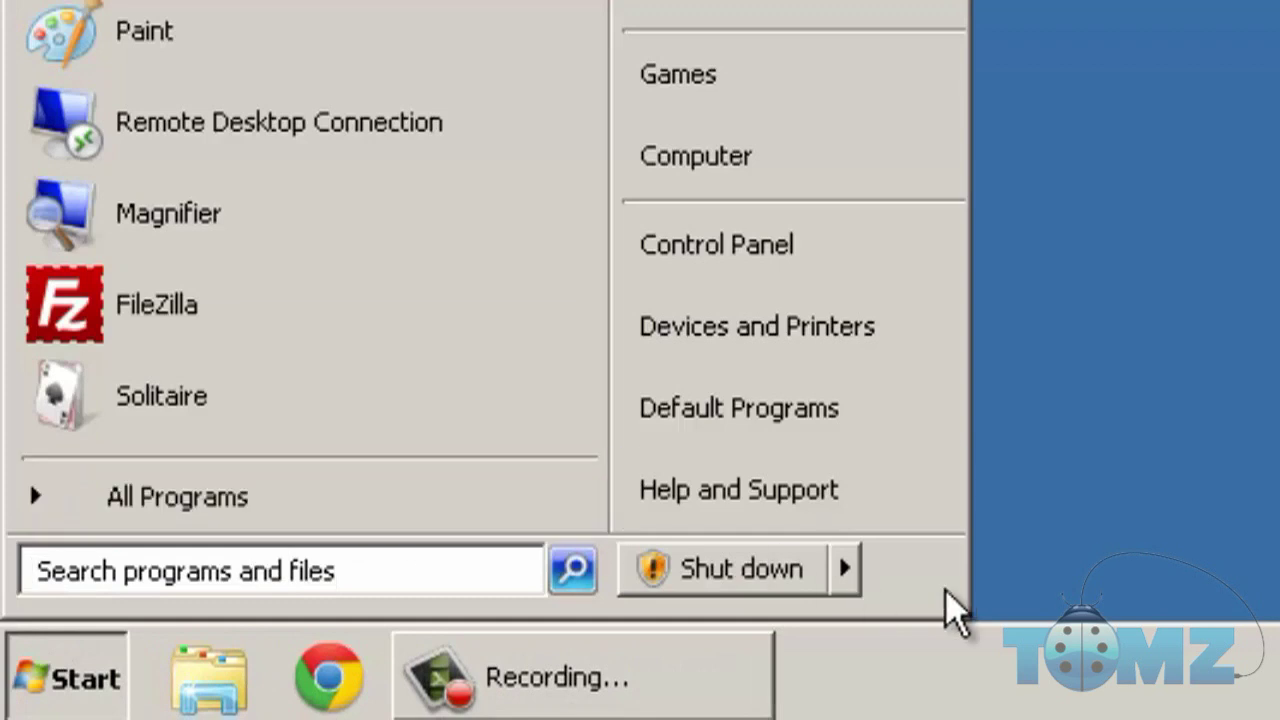
{"action": "left_click", "coordinate": [846, 585]}
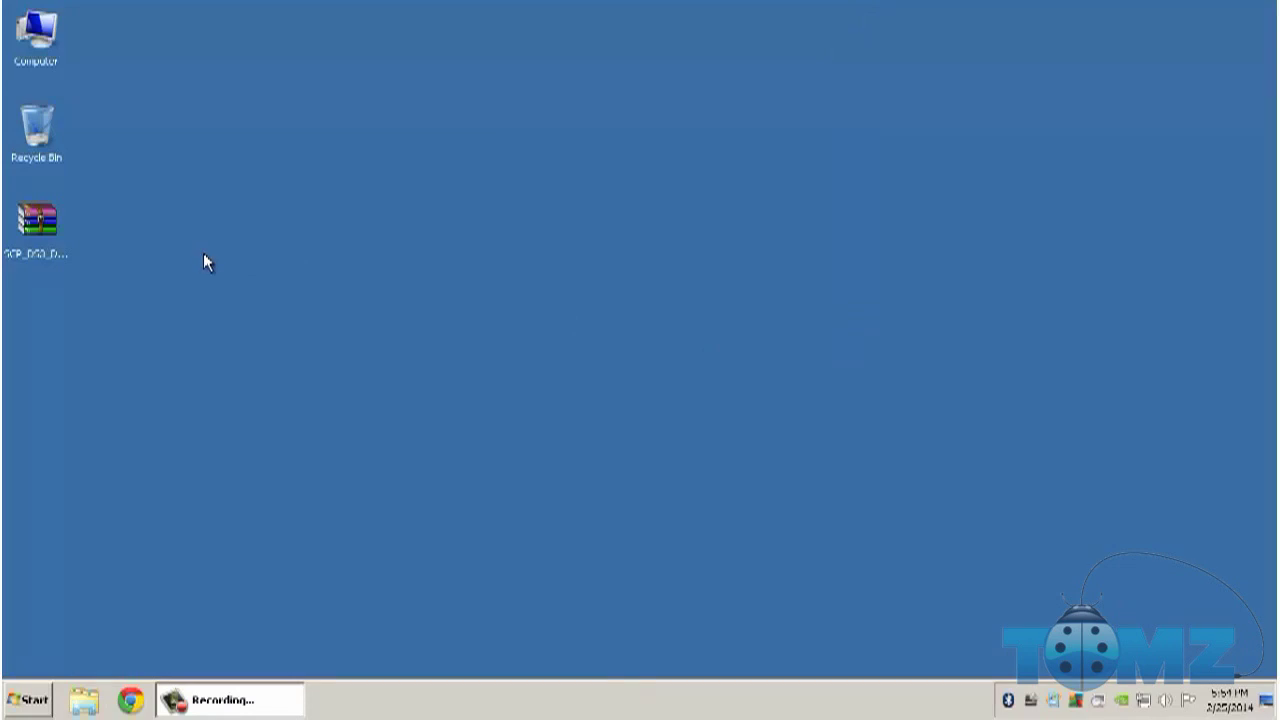
Extract SCP_DS3_Driver_Package.zip directly onto the desktop and delete the original archive
{"action": "double_click", "coordinate": [40, 237]}
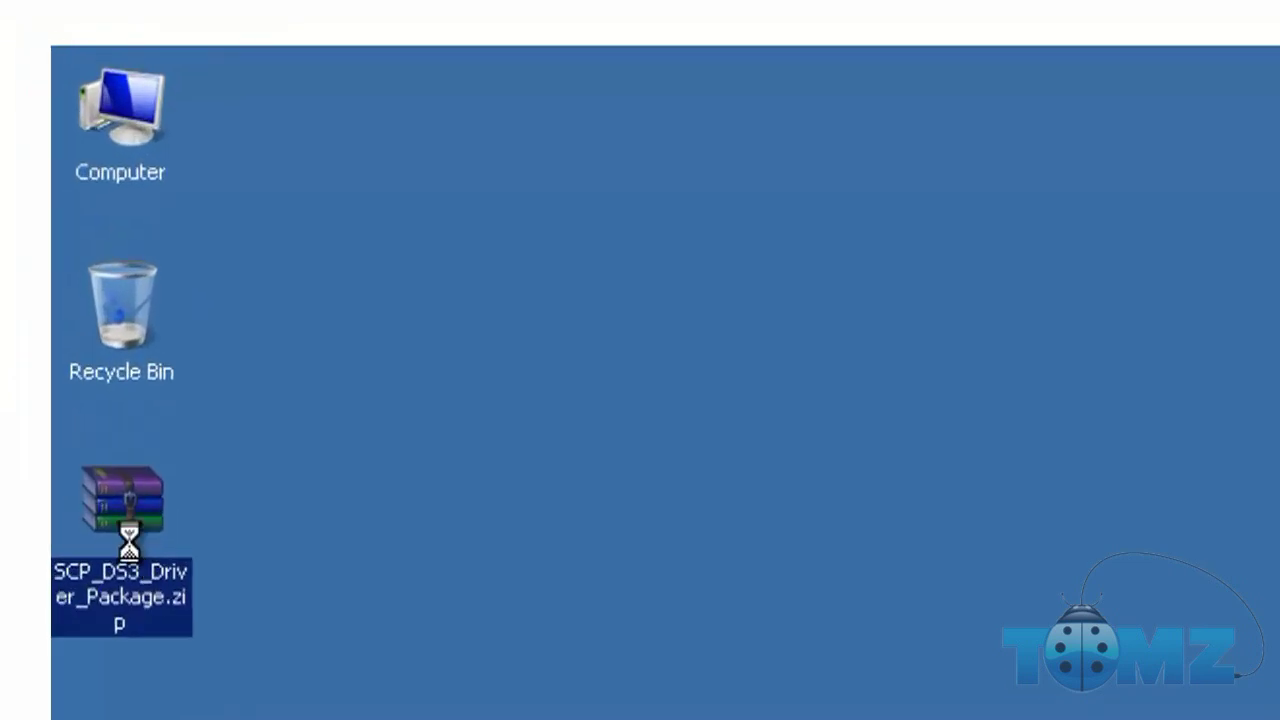
{"action": "right_click", "coordinate": [130, 541]}
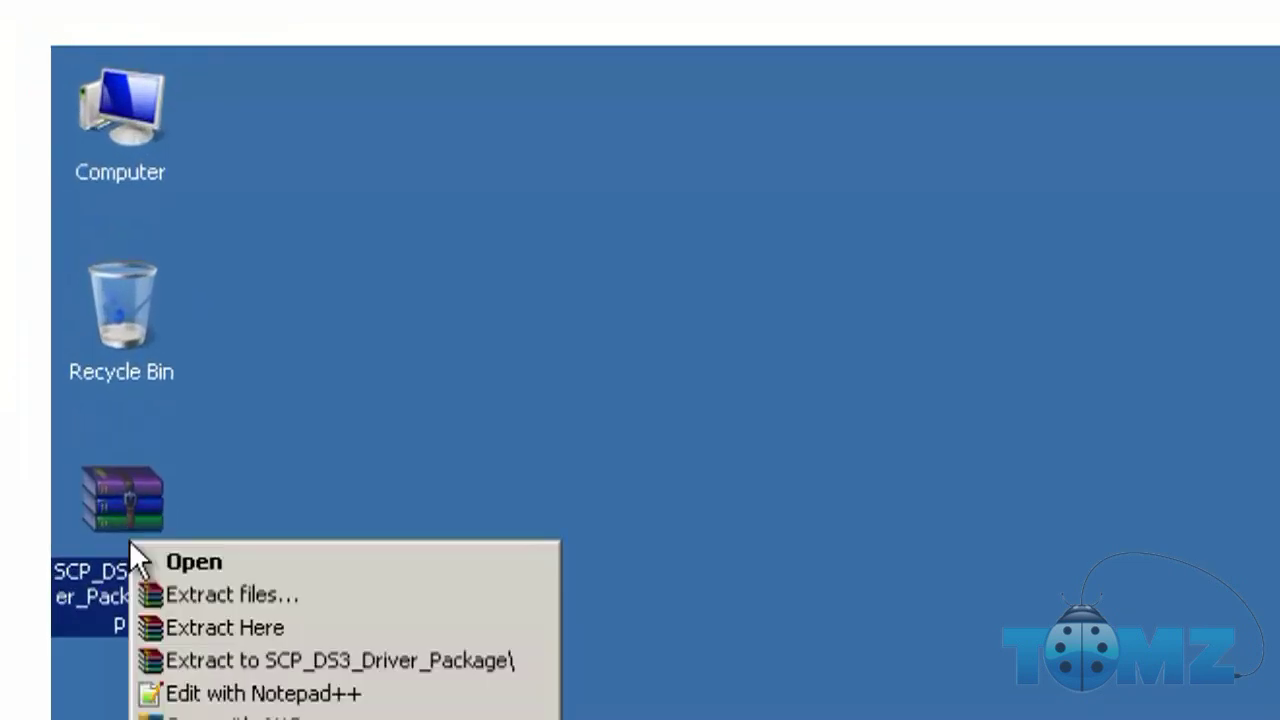
{"action": "left_click", "coordinate": [180, 622]}
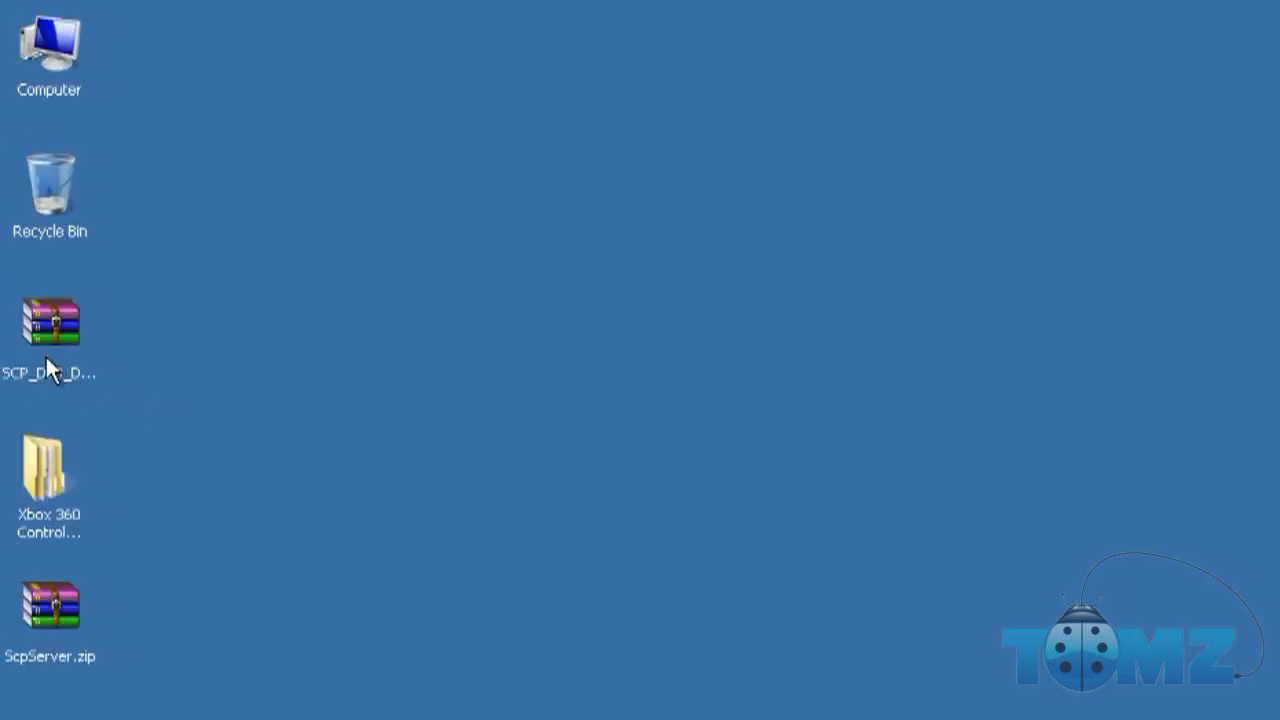
{"action": "left_click_drag", "start_coordinate": [66, 258], "coordinate": [66, 237]}
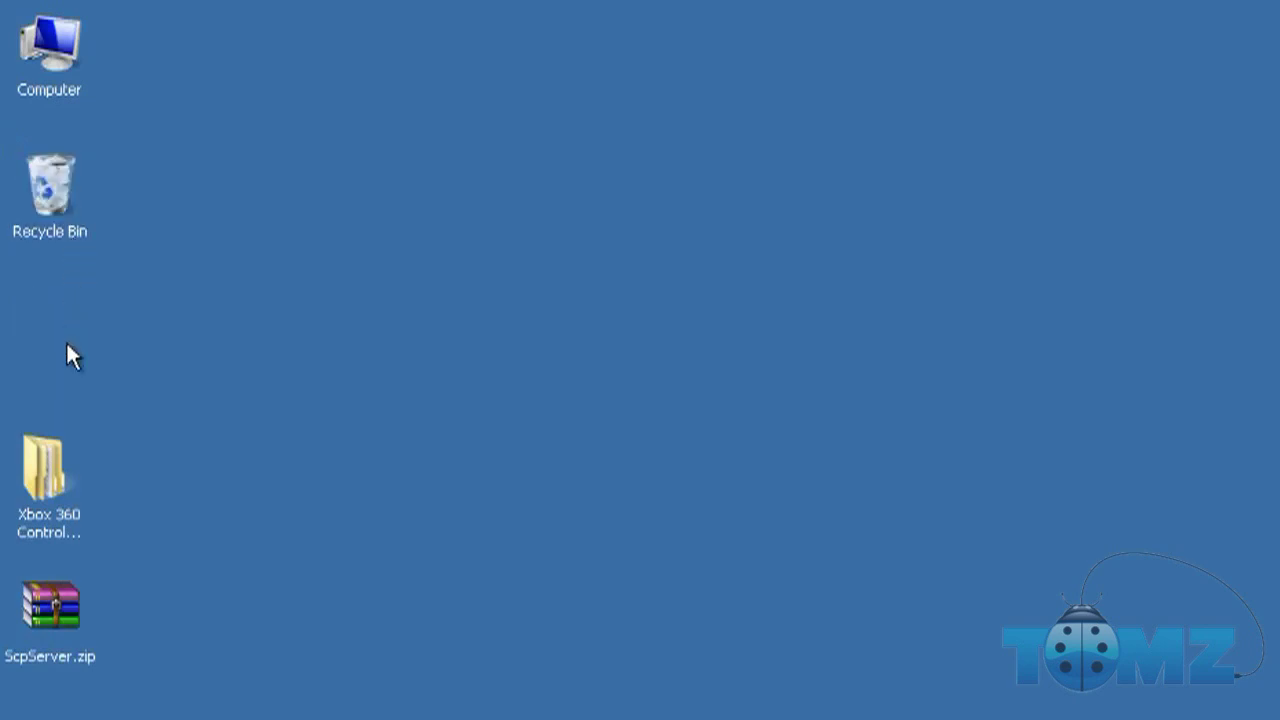
Run Xbox360_32Eng.exe from the Win 7-8 32bit folder of Xbox 360 Controller Drivers, accept the agreement and start the installation
{"action": "double_click", "coordinate": [49, 496]}
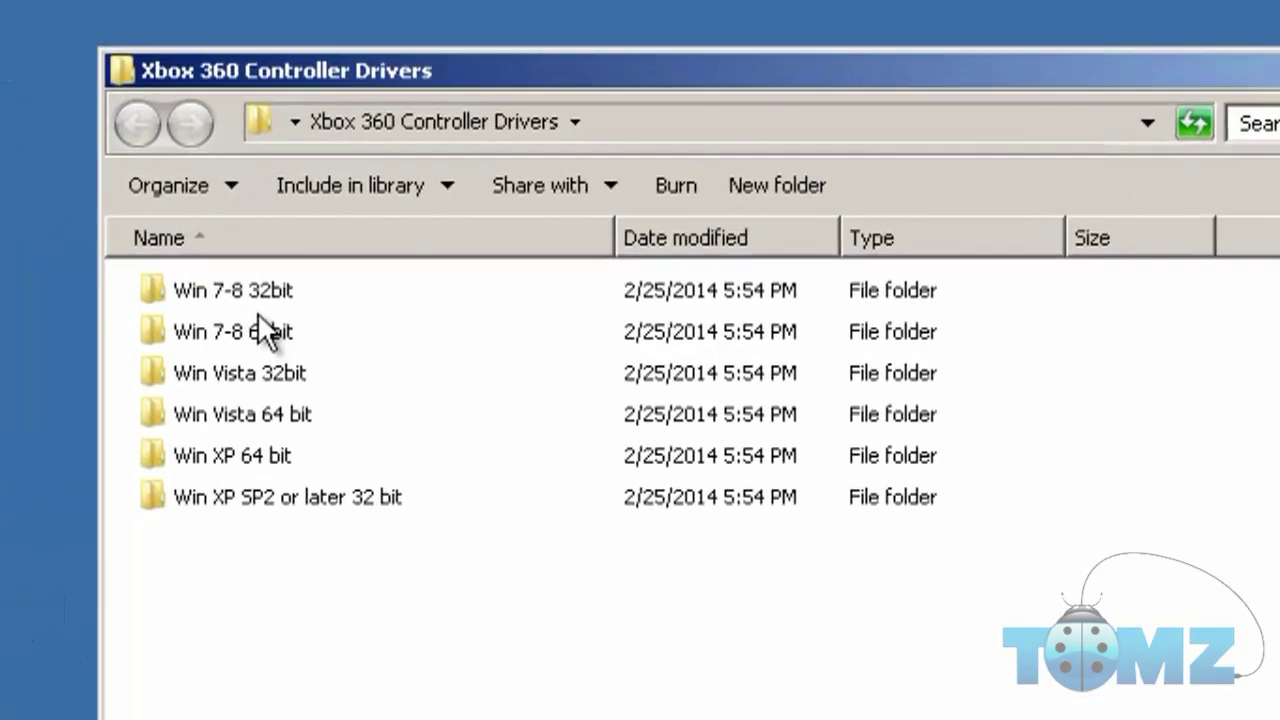
{"action": "left_click", "coordinate": [247, 291]}
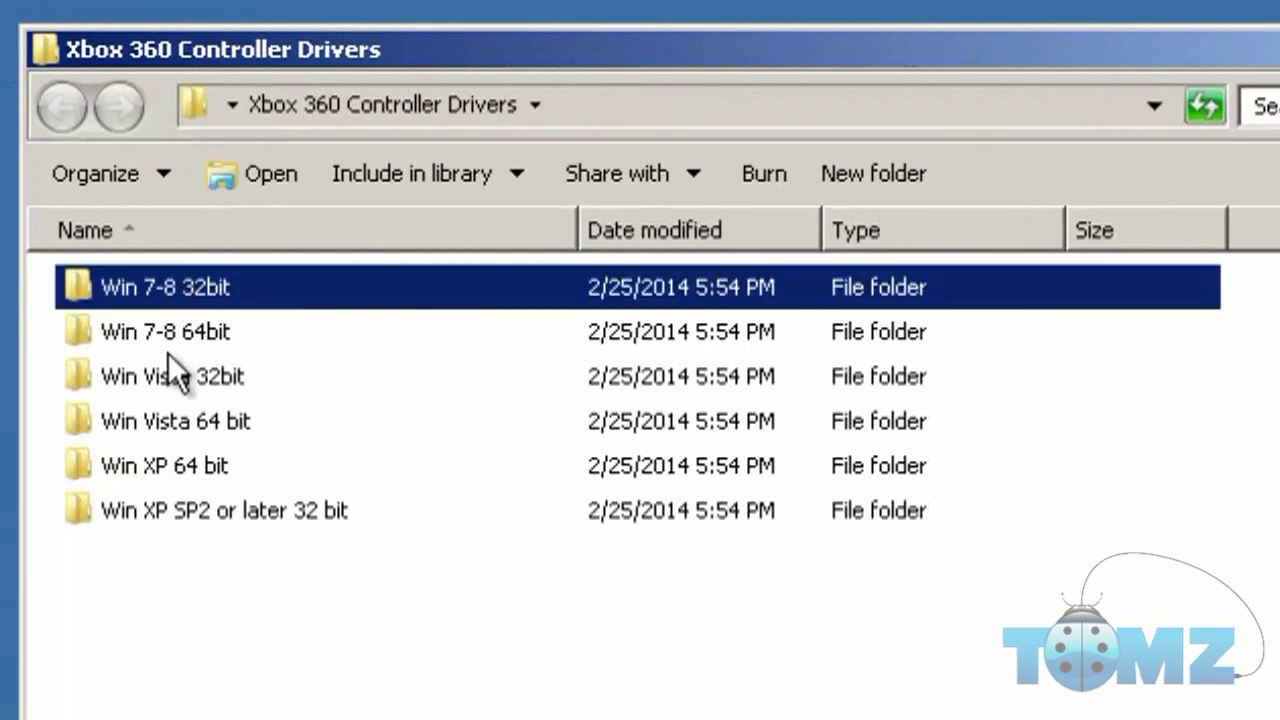
{"action": "double_click", "coordinate": [157, 285]}
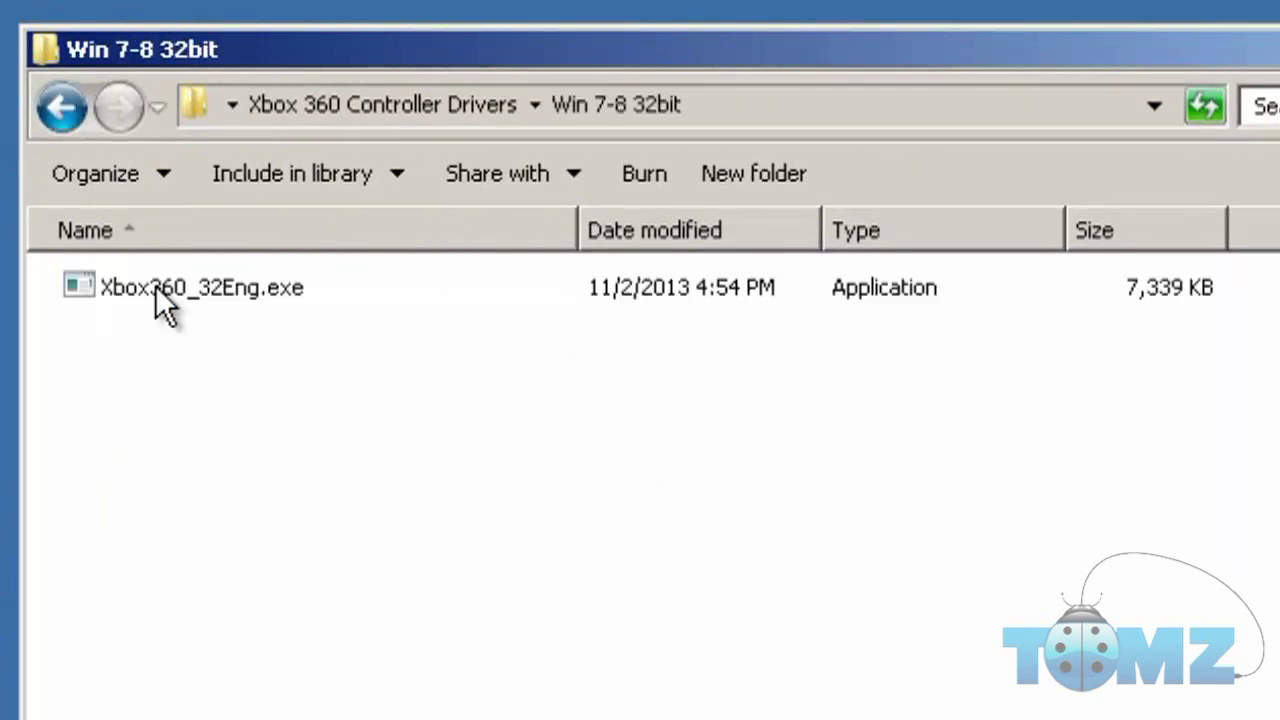
{"action": "double_click", "coordinate": [155, 285]}
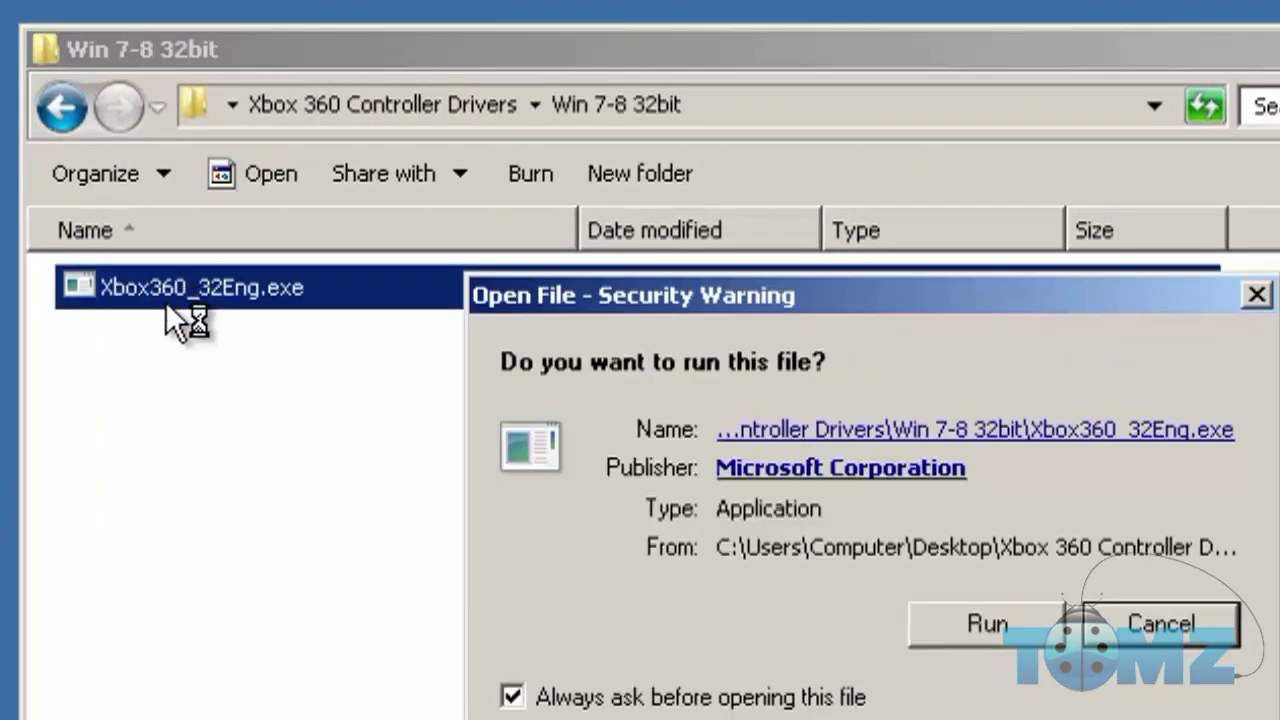
{"action": "left_click", "coordinate": [952, 622]}
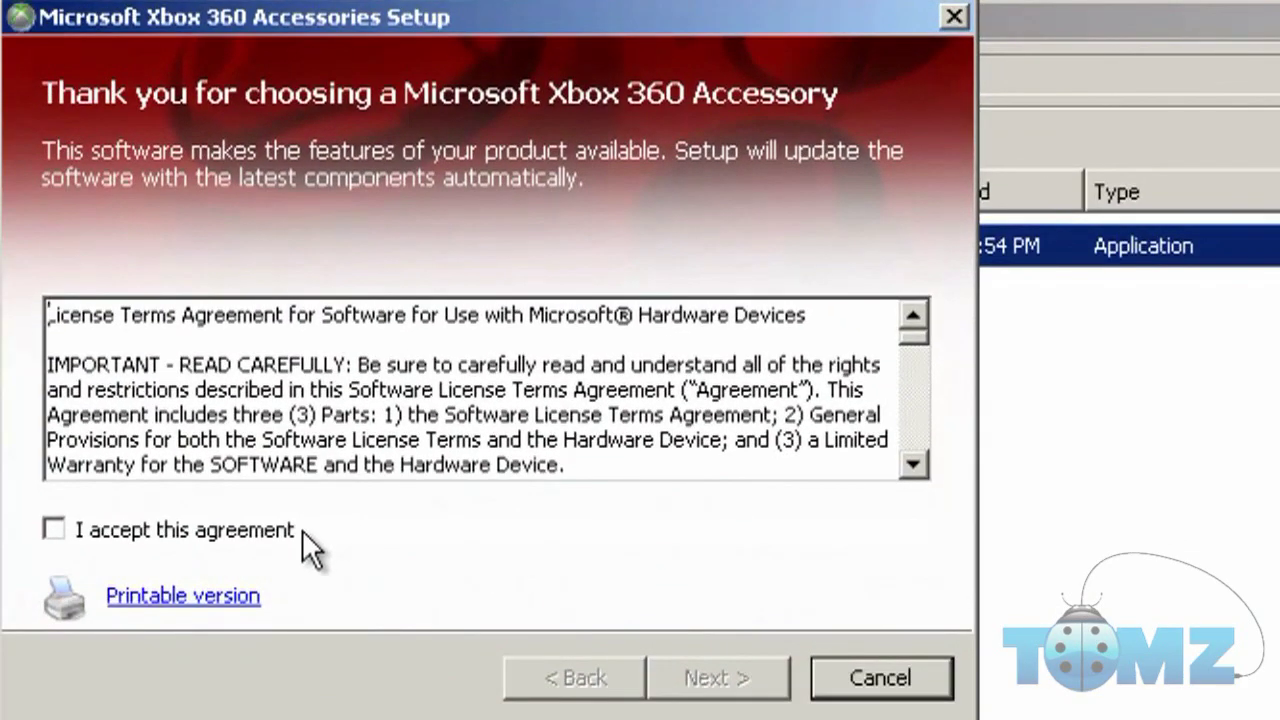
{"action": "left_click", "coordinate": [254, 541]}
{"action": "left_click", "coordinate": [695, 687]}
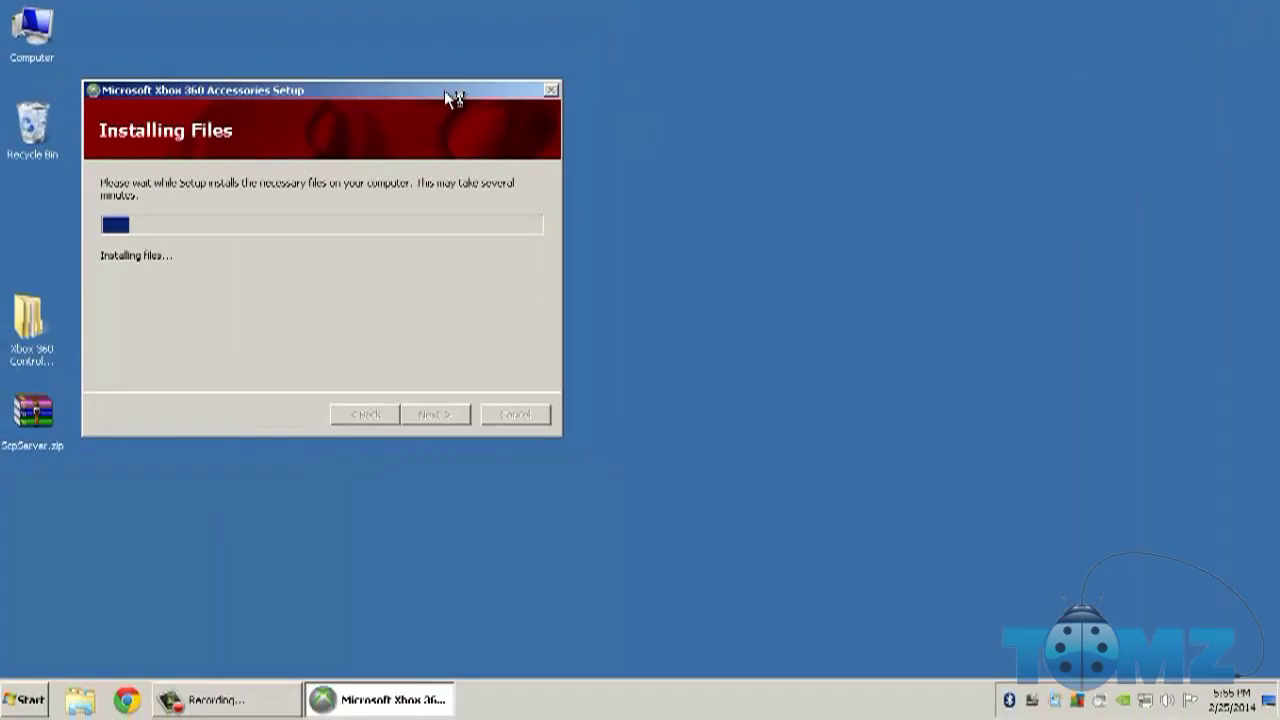
Move the Xbox setup window aside, open ScpServer.zip docked to half the screen and enter its ScpServer folder
{"action": "left_click_drag", "start_coordinate": [444, 92], "coordinate": [590, 104]}
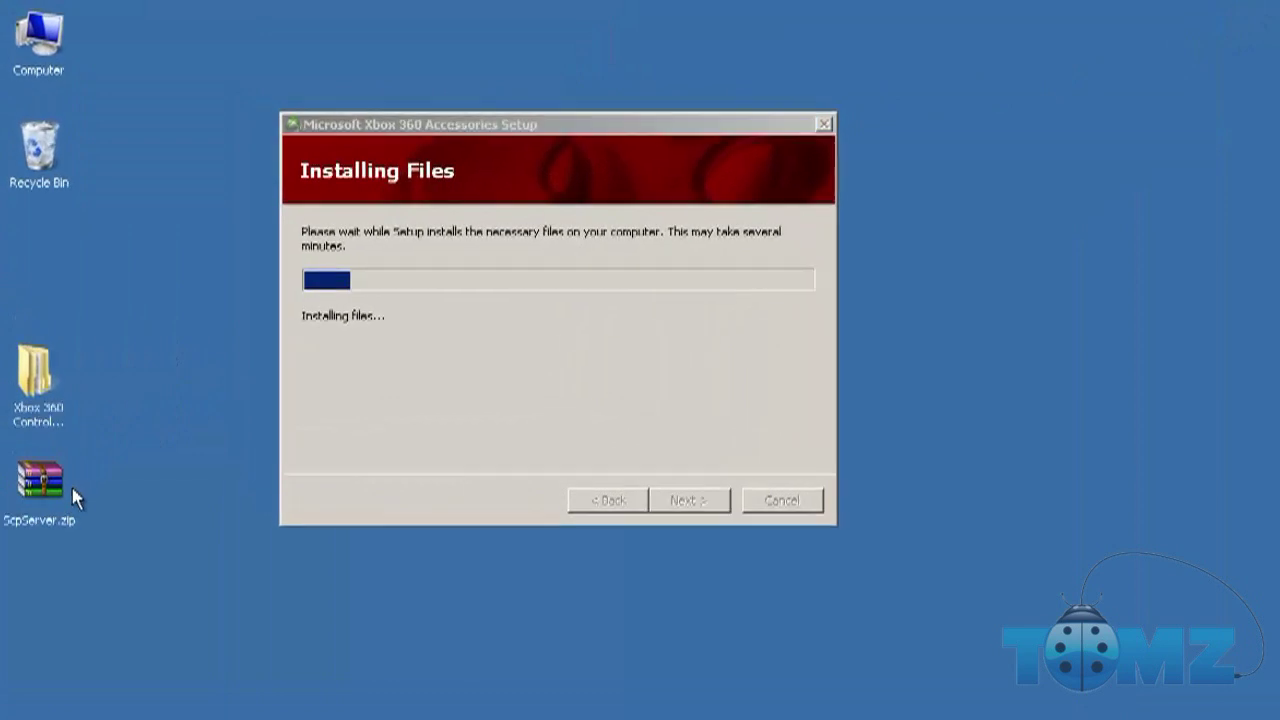
{"action": "left_click", "coordinate": [65, 443]}
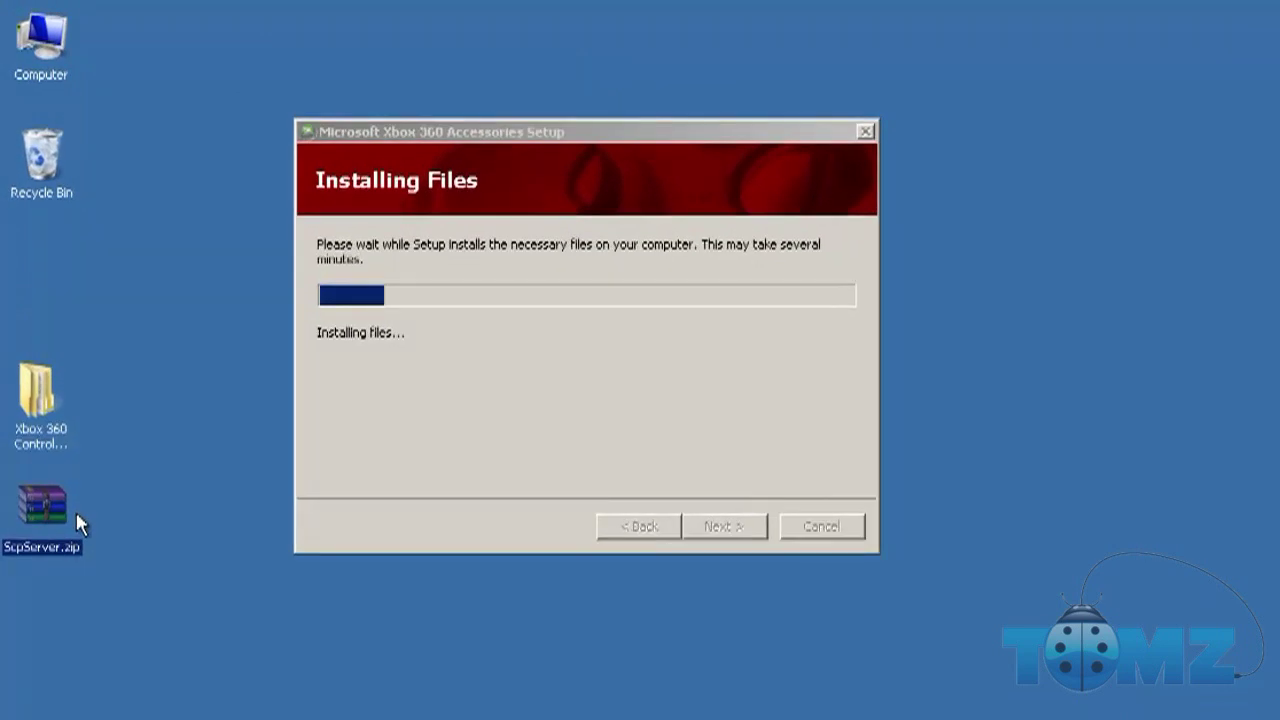
{"action": "double_click", "coordinate": [41, 505]}
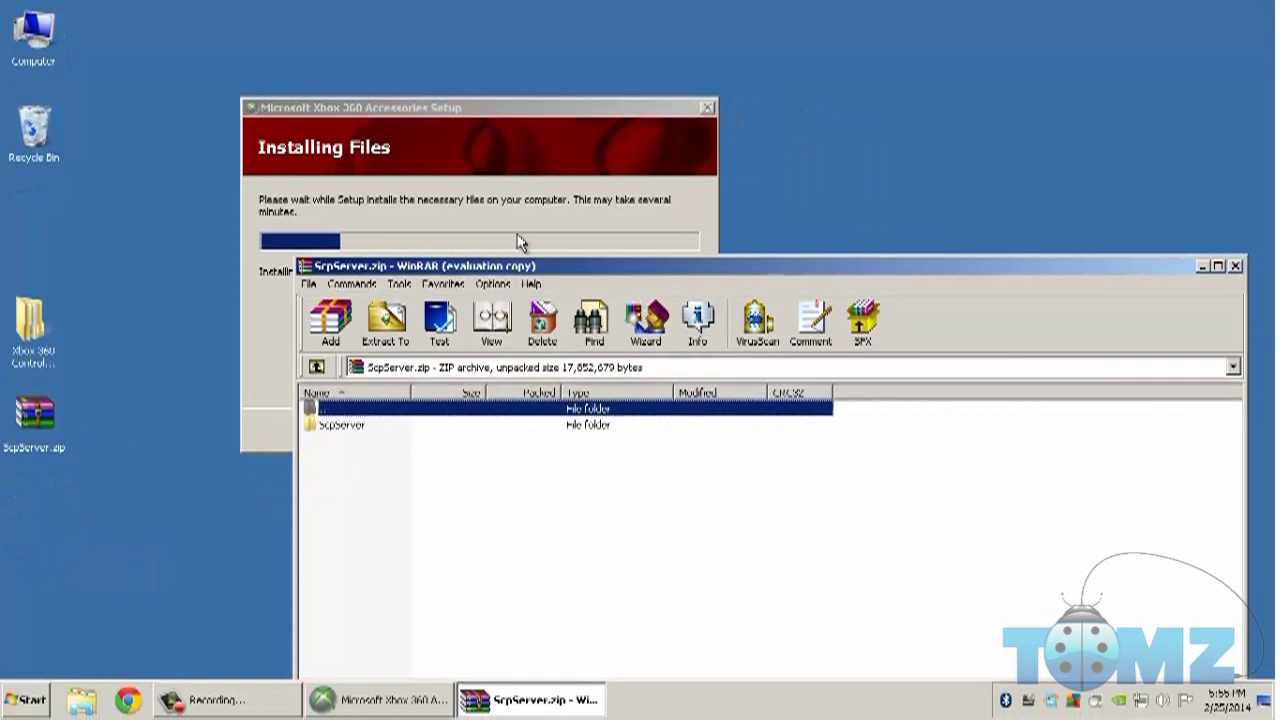
{"action": "left_click_drag", "start_coordinate": [508, 270], "coordinate": [1275, 290]}
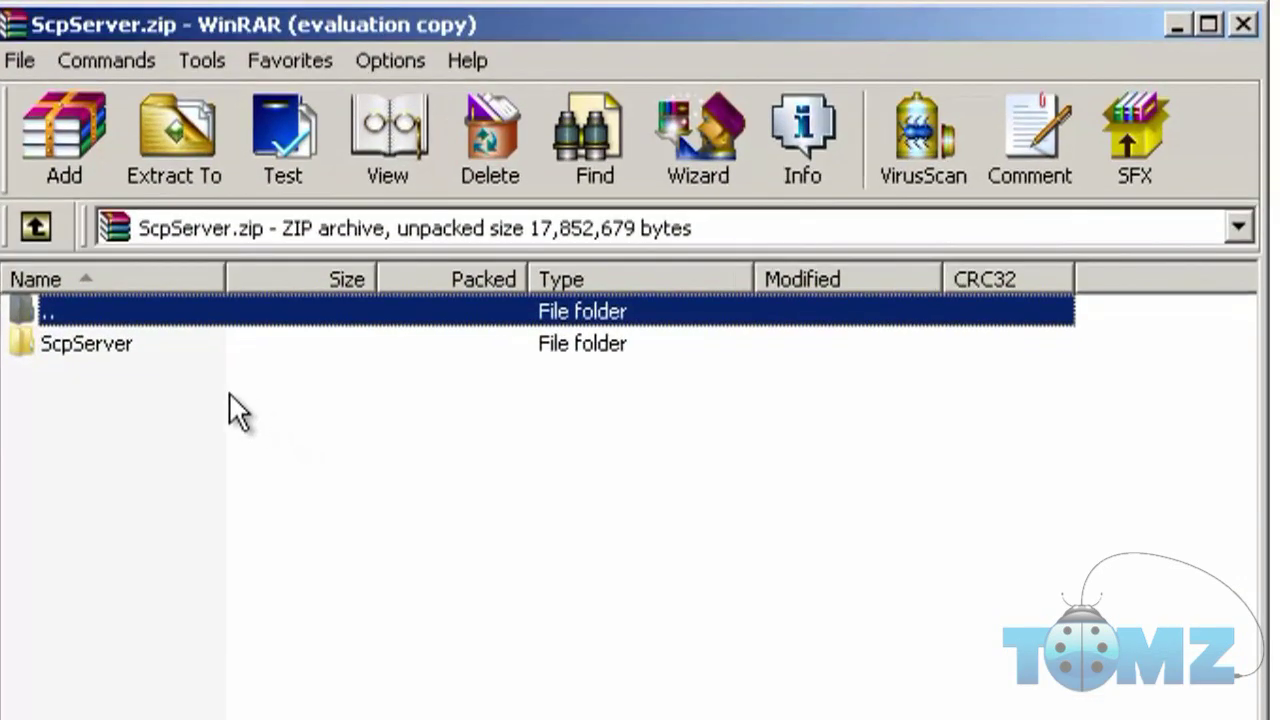
{"action": "double_click", "coordinate": [106, 343]}
{"action": "left_click", "coordinate": [106, 343]}
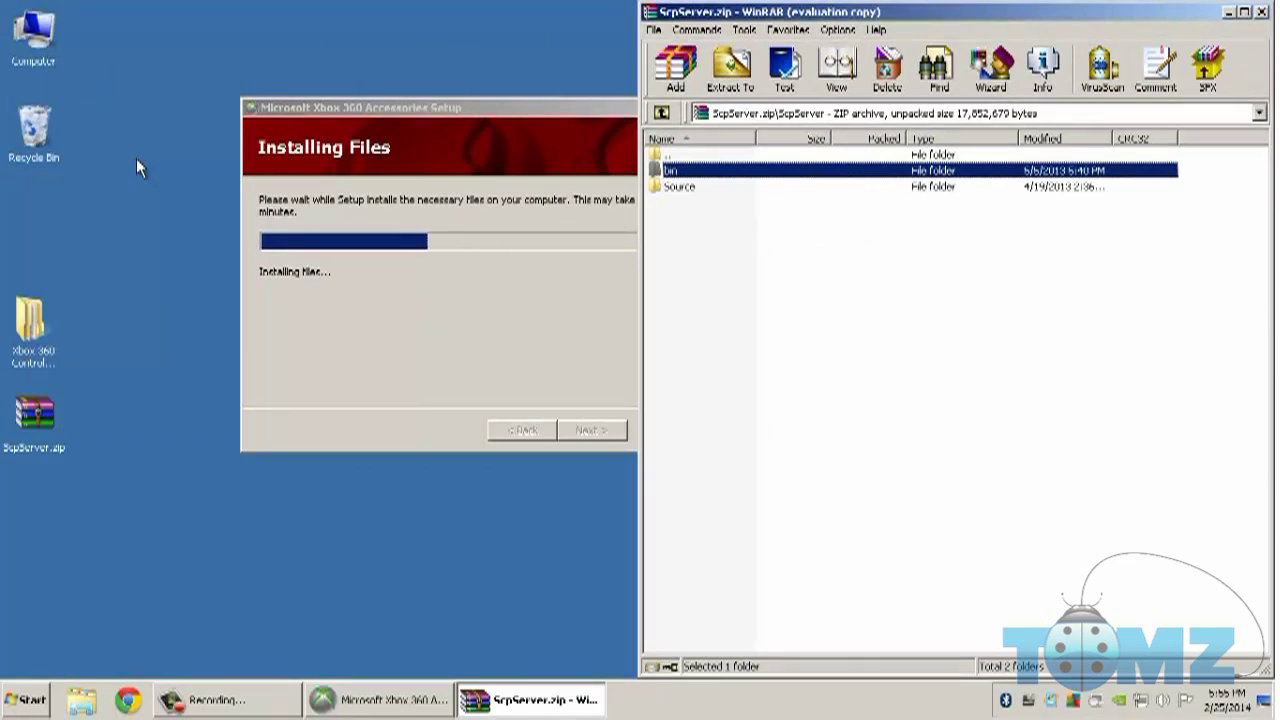
Open the Program Files folder on Local Disk (C:) and dock its window to the right half of the screen
{"action": "left_click_drag", "start_coordinate": [357, 110], "coordinate": [214, 91]}
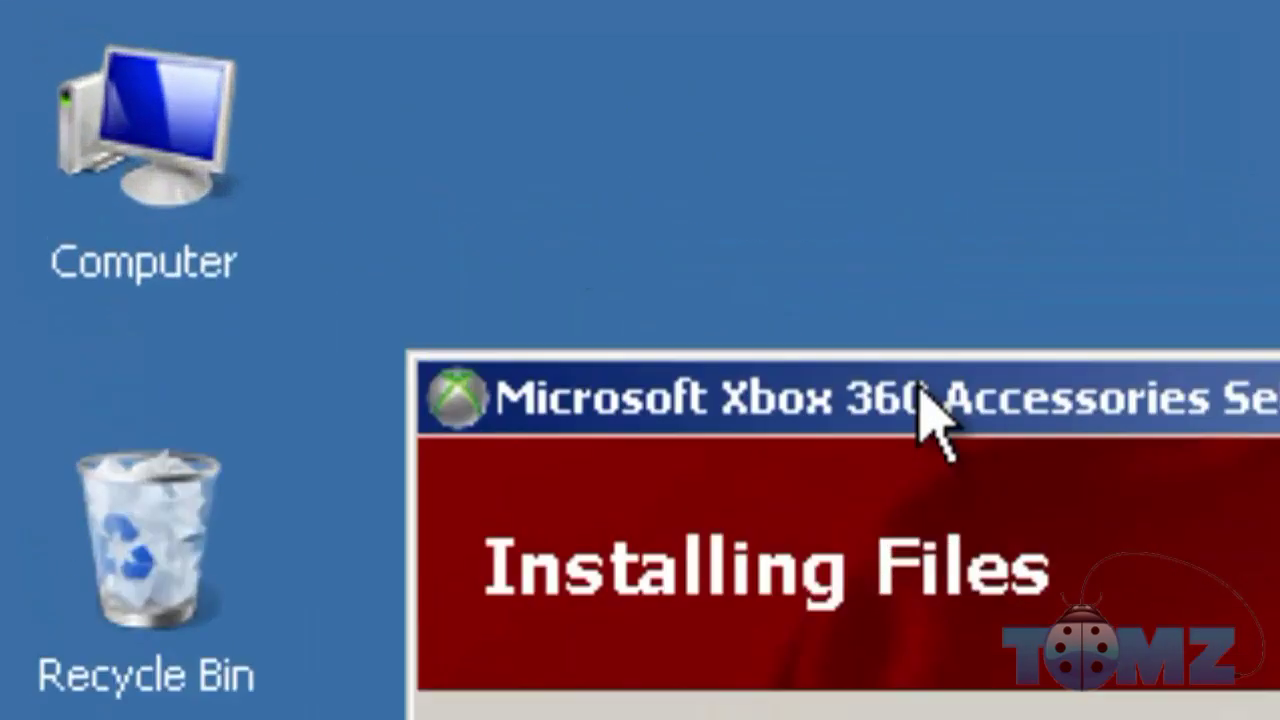
{"action": "left_click", "coordinate": [190, 238]}
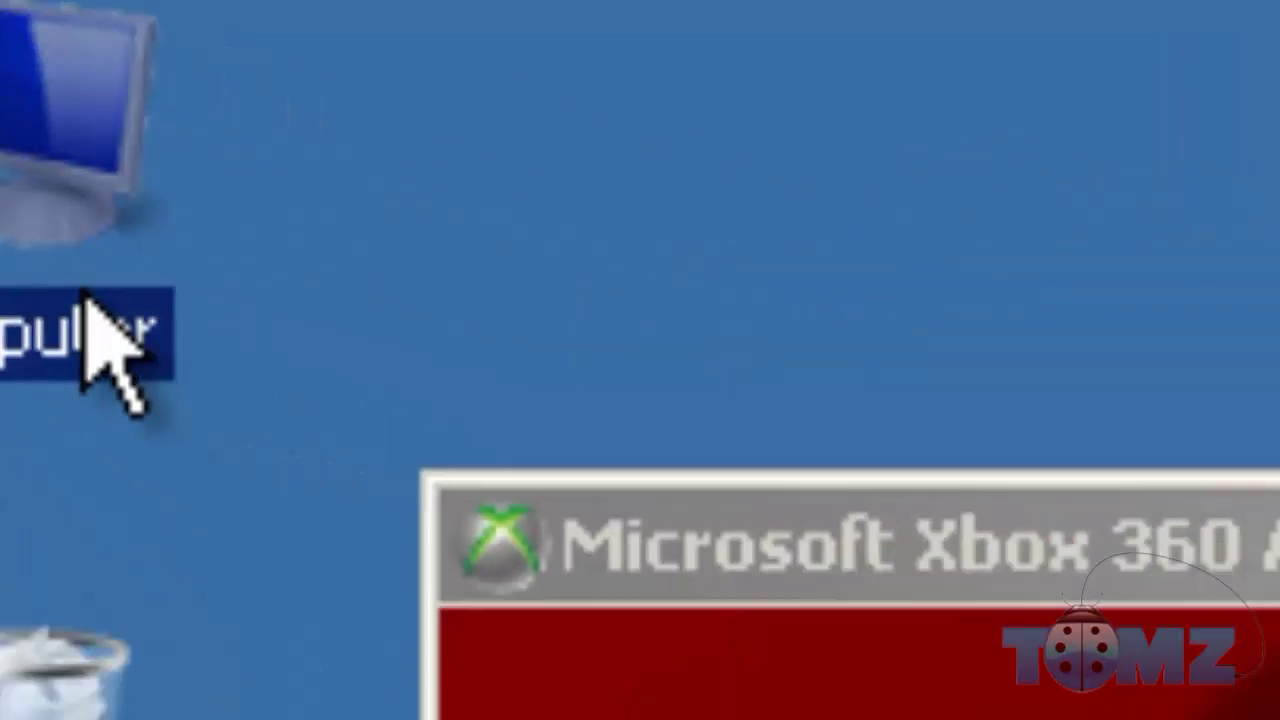
{"action": "double_click", "coordinate": [85, 300]}
{"action": "double_click", "coordinate": [206, 343]}
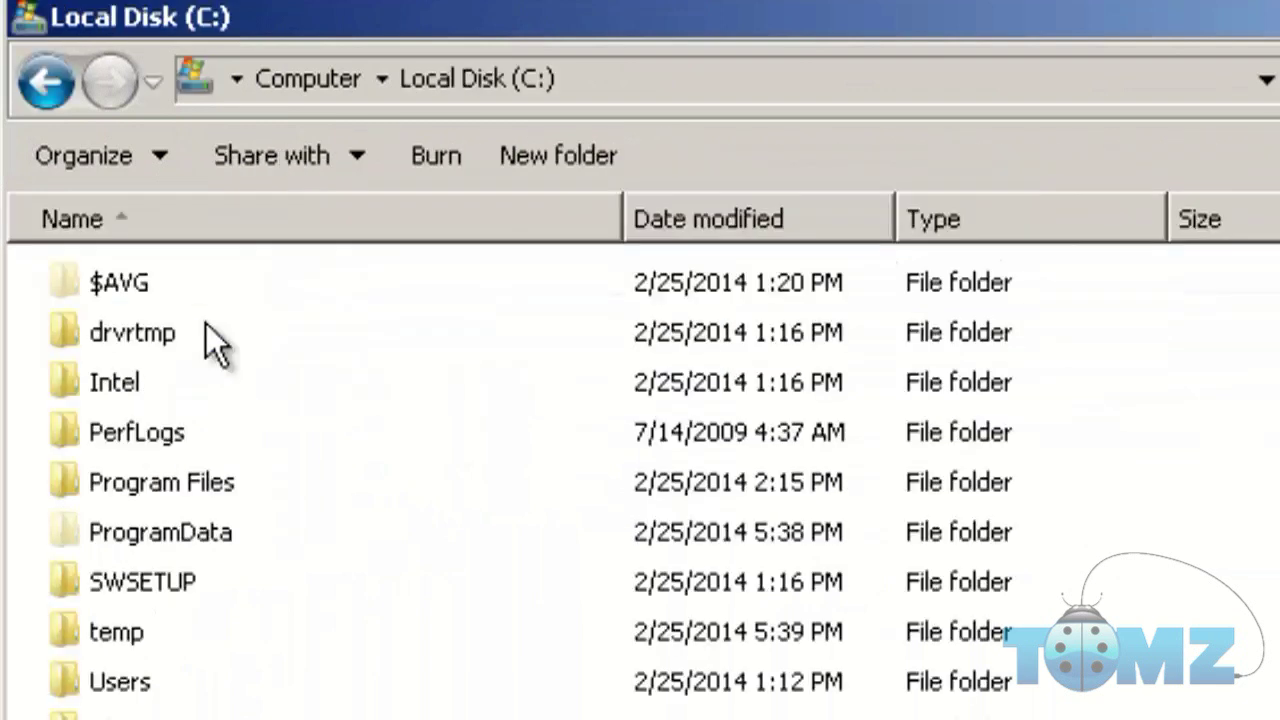
{"action": "double_click", "coordinate": [165, 482]}
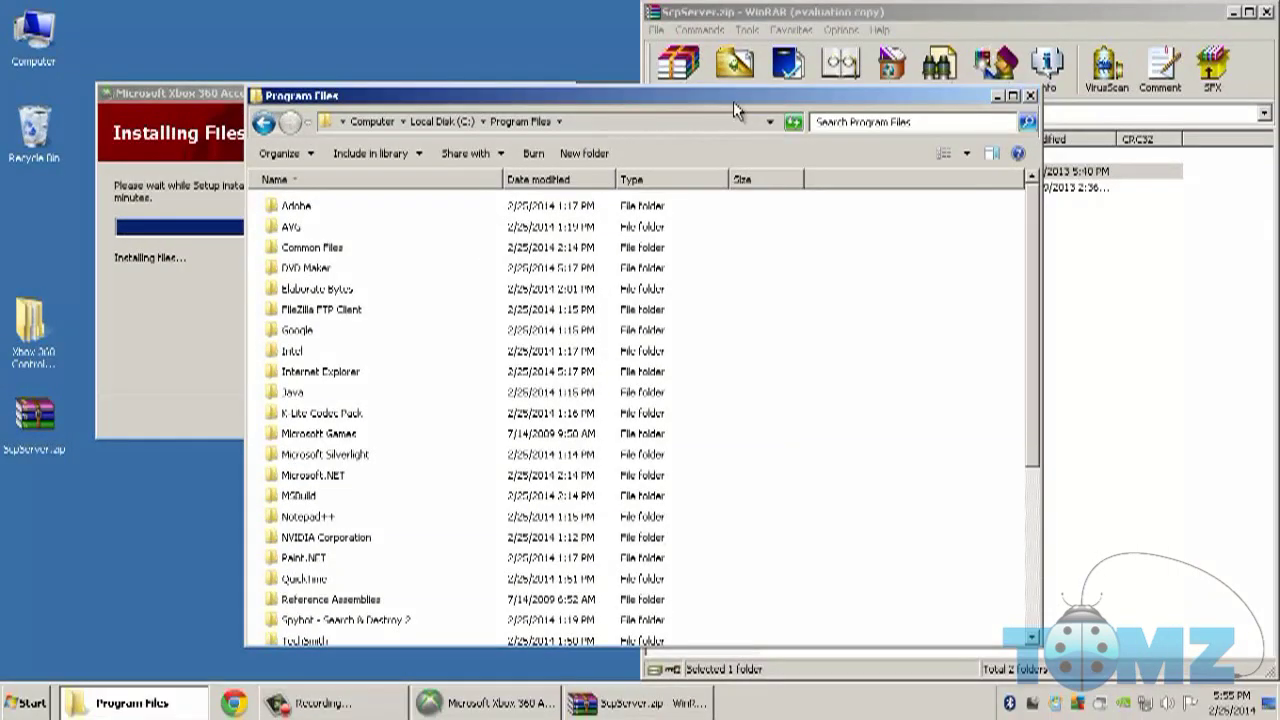
{"action": "left_click_drag", "start_coordinate": [735, 108], "coordinate": [1278, 146]}
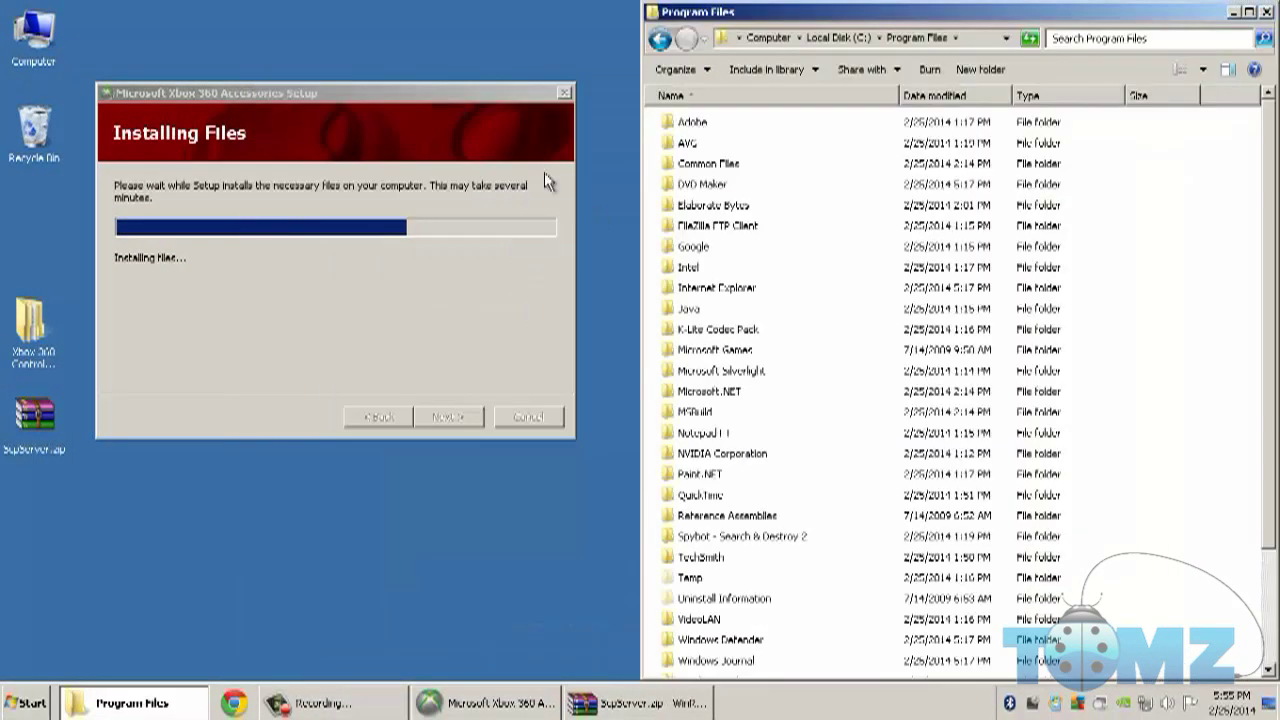
Create a folder named Scarlet.Crush Productions in Program Files, granting the administrator permission
{"action": "left_click", "coordinate": [478, 97]}
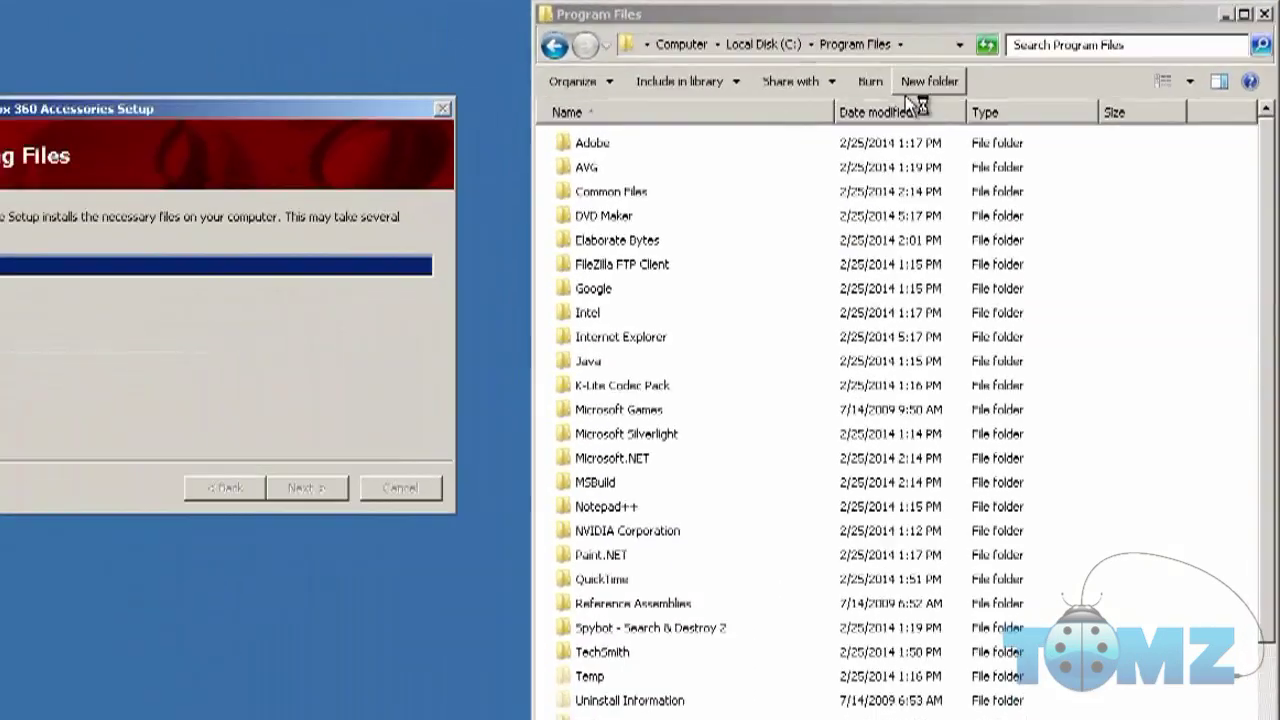
{"action": "left_click", "coordinate": [912, 88]}
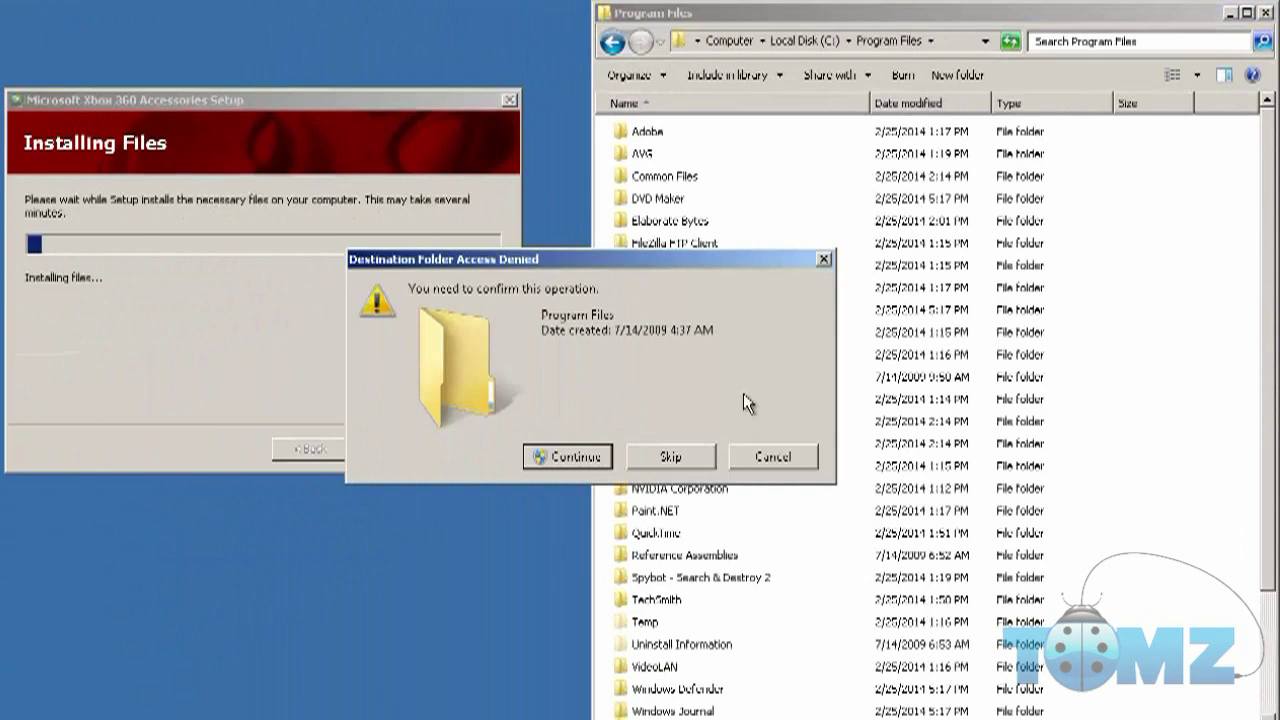
{"action": "left_click", "coordinate": [579, 466]}
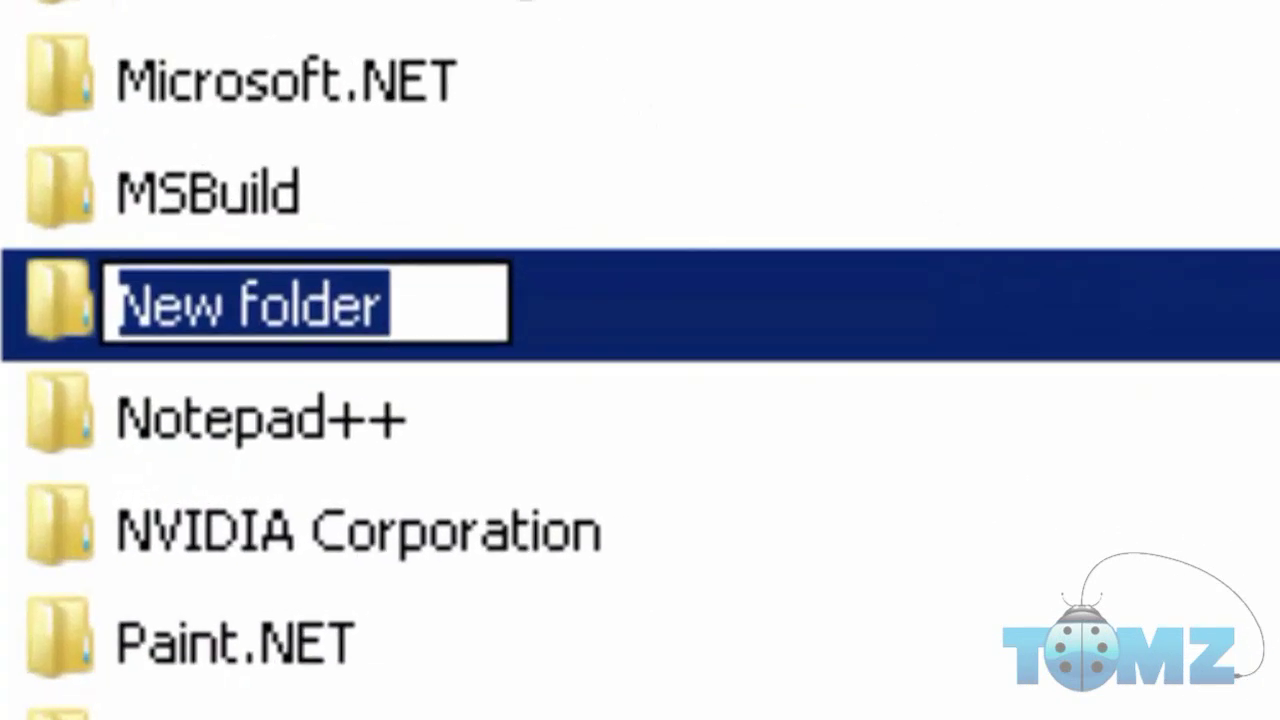
{"action": "type", "text": "Sca"}
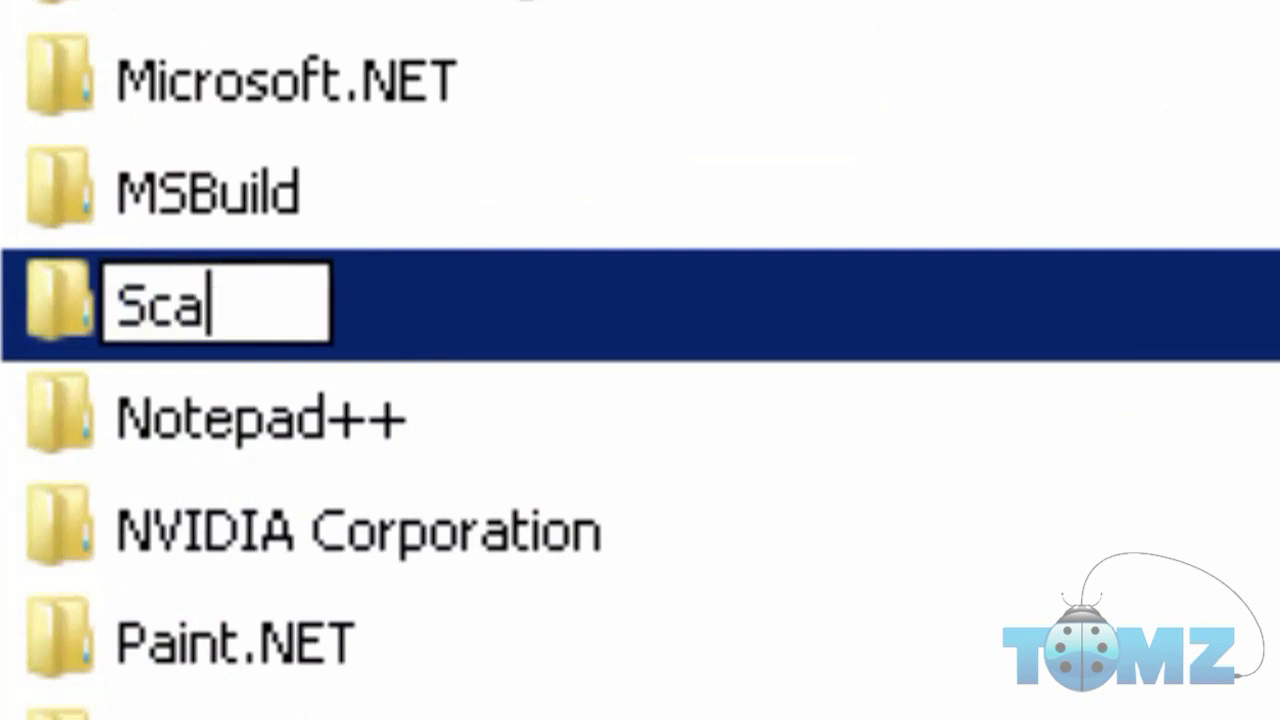
{"action": "type", "text": "rlet"}
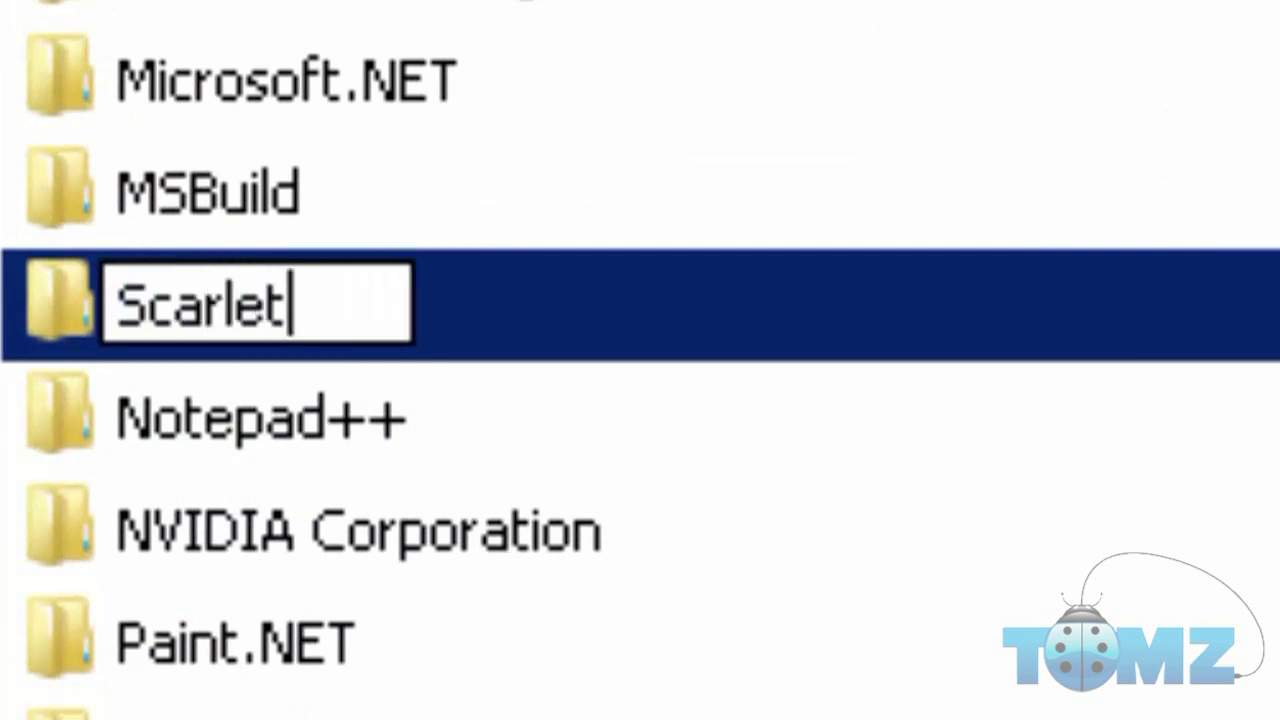
{"action": "type", "text": ".C"}
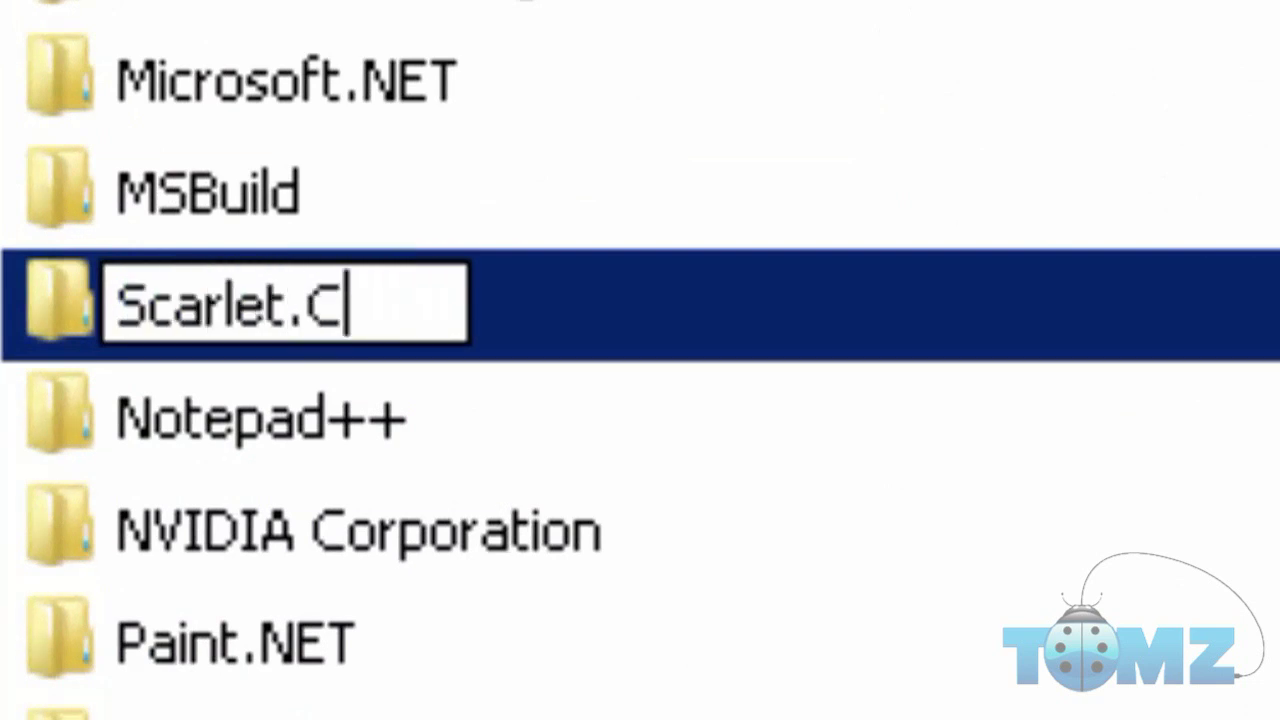
{"action": "type", "text": "rush "}
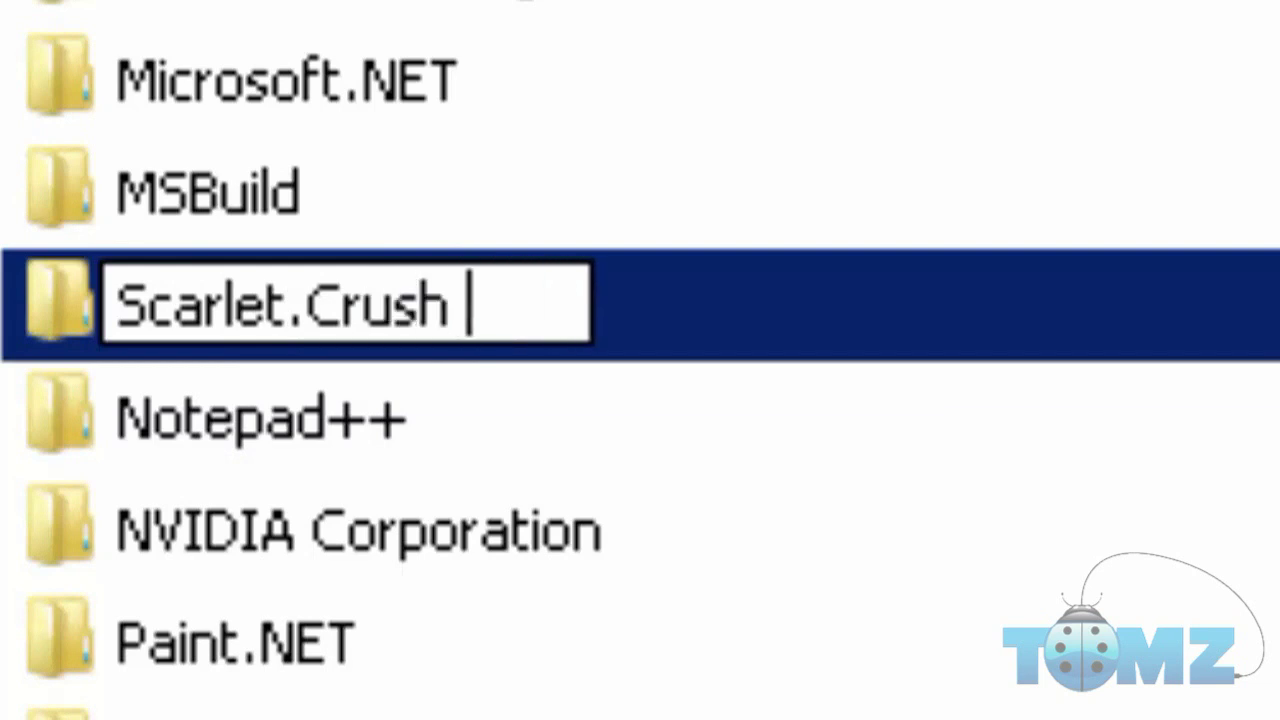
{"action": "type", "text": "Product"}
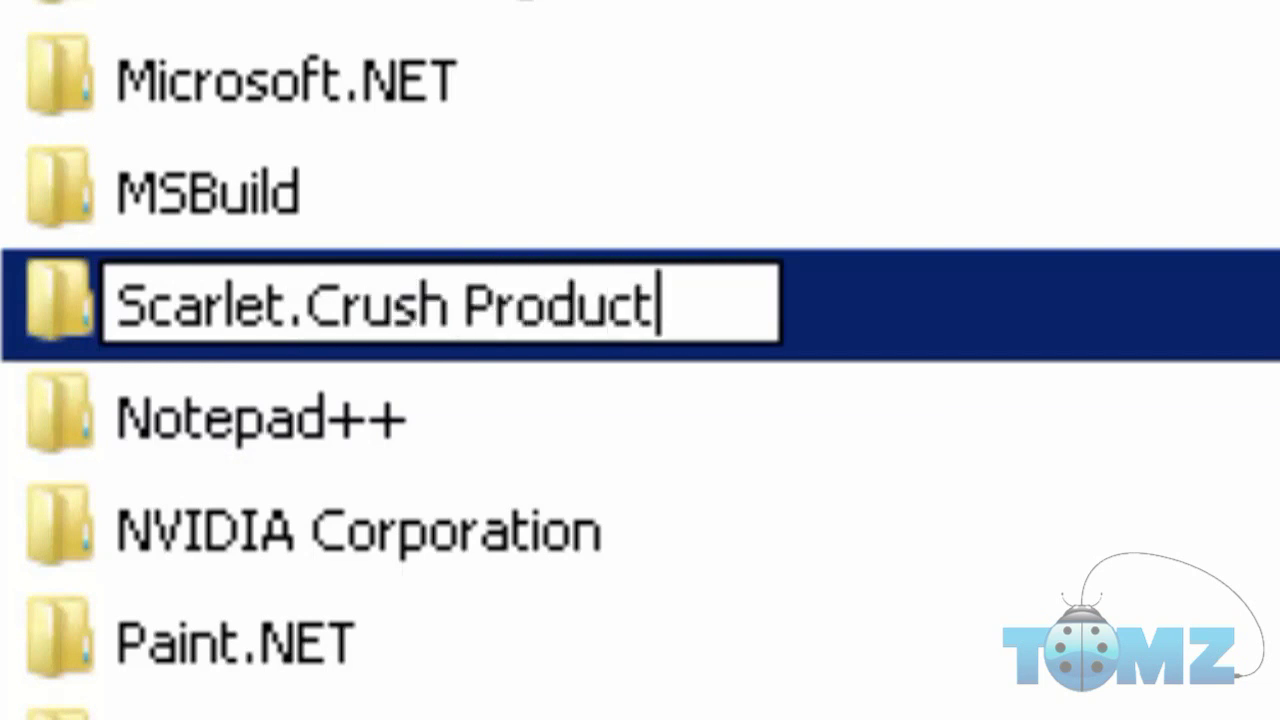
{"action": "type", "text": "ions"}
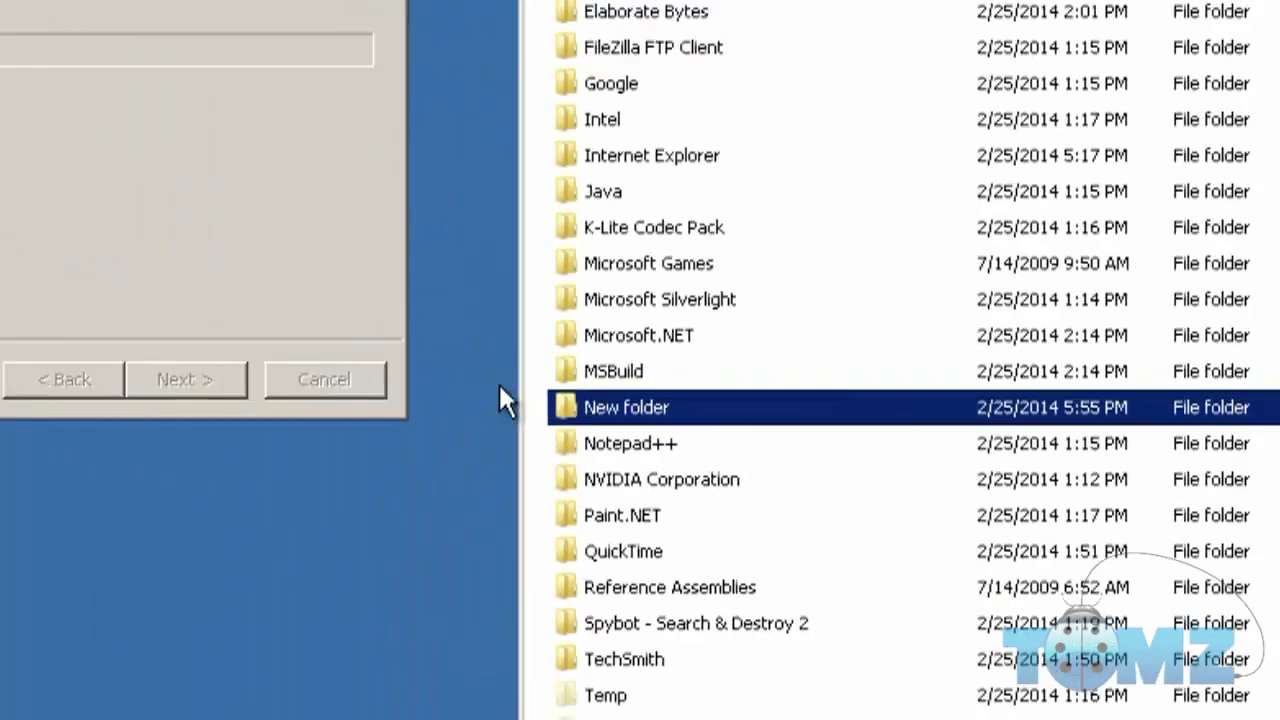
{"action": "key", "text": "Return"}
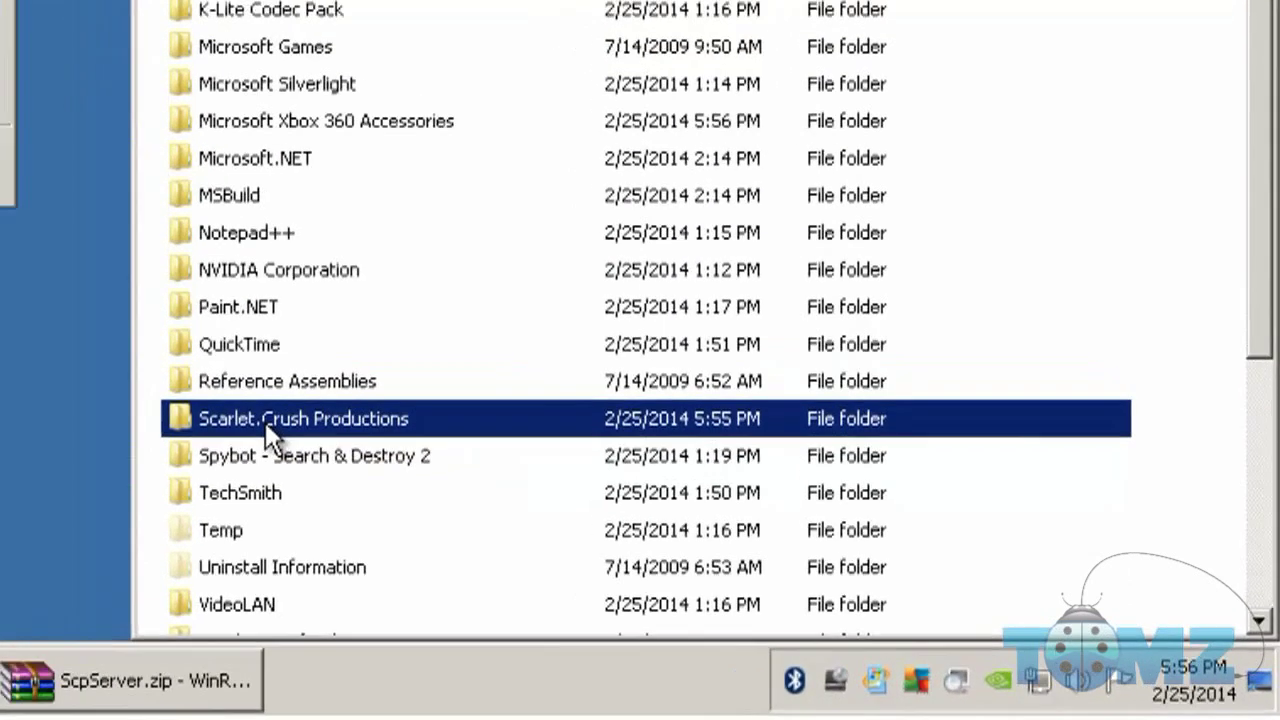
Open the Scarlet.Crush Productions folder and extract everything from the bin folder of ScpServer.zip into it
{"action": "double_click", "coordinate": [160, 390]}
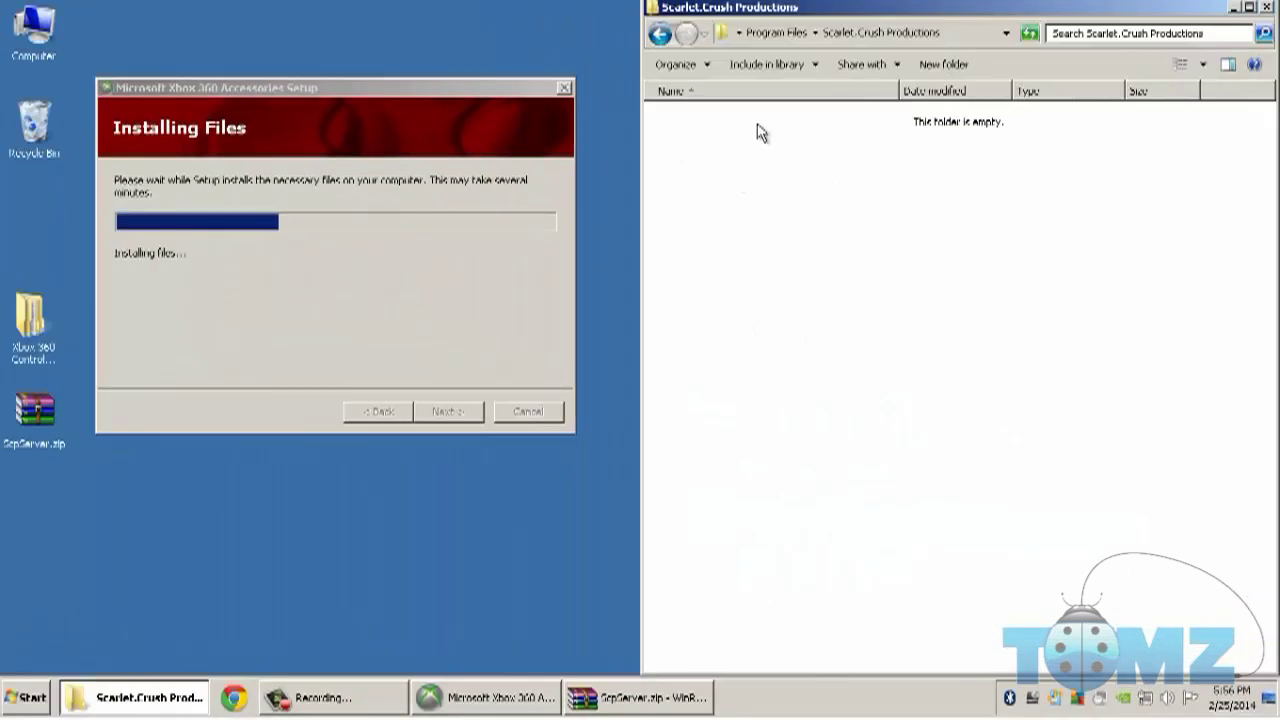
{"action": "left_click_drag", "start_coordinate": [1033, 15], "coordinate": [970, 212]}
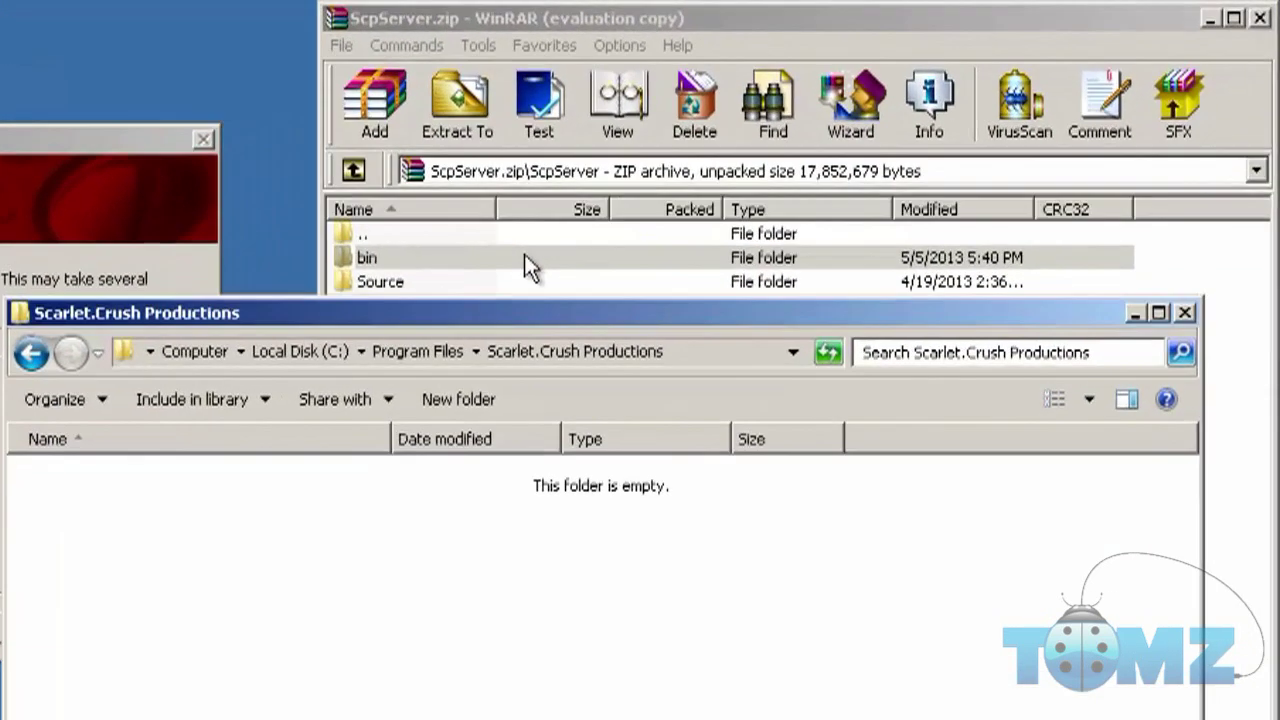
{"action": "double_click", "coordinate": [600, 236]}
{"action": "left_click_drag", "start_coordinate": [591, 533], "coordinate": [404, 292]}
{"action": "left_click_drag", "start_coordinate": [543, 576], "coordinate": [273, 556]}
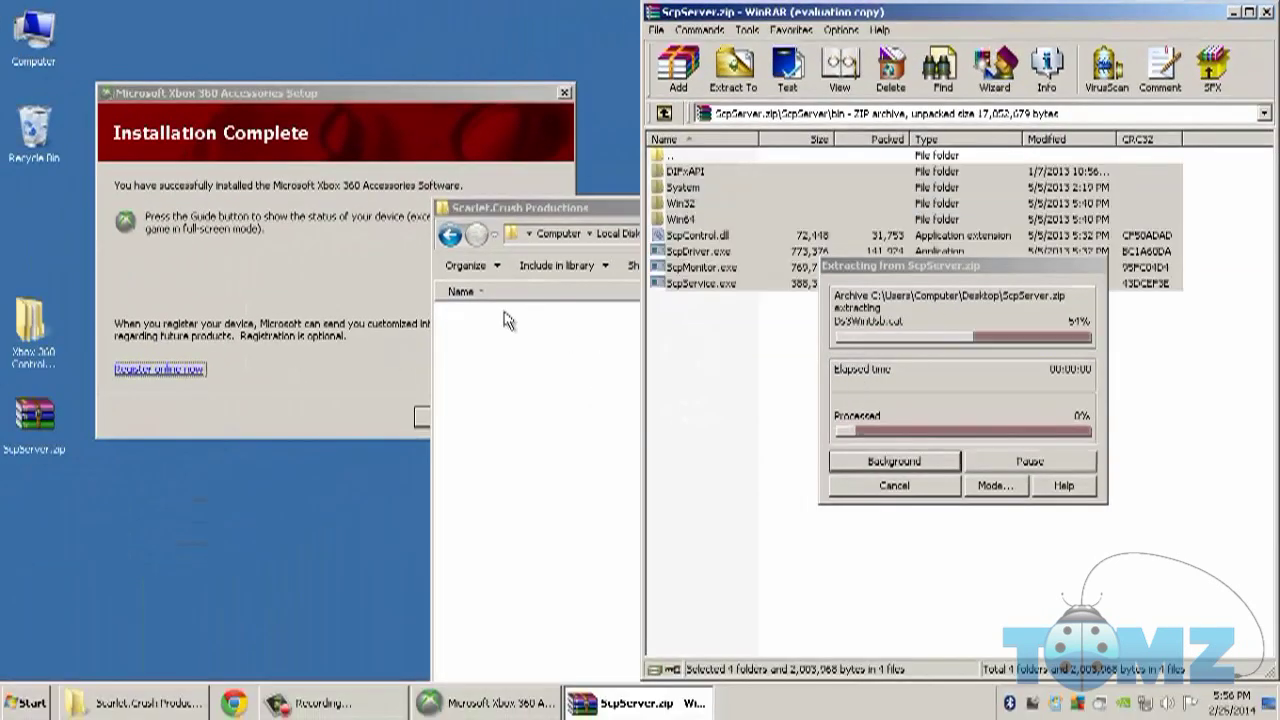
Bring the Microsoft Xbox 360 Accessories Setup forward and finish it
{"action": "left_click", "coordinate": [368, 295]}
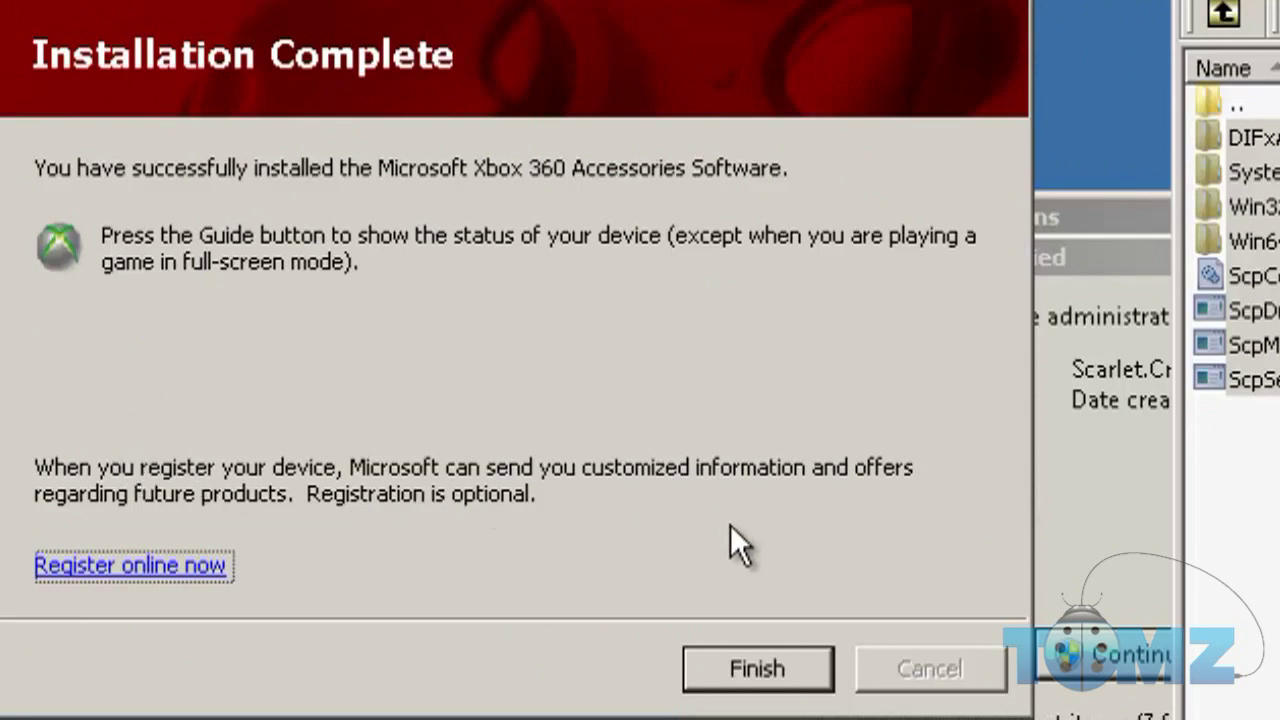
{"action": "left_click", "coordinate": [736, 652]}
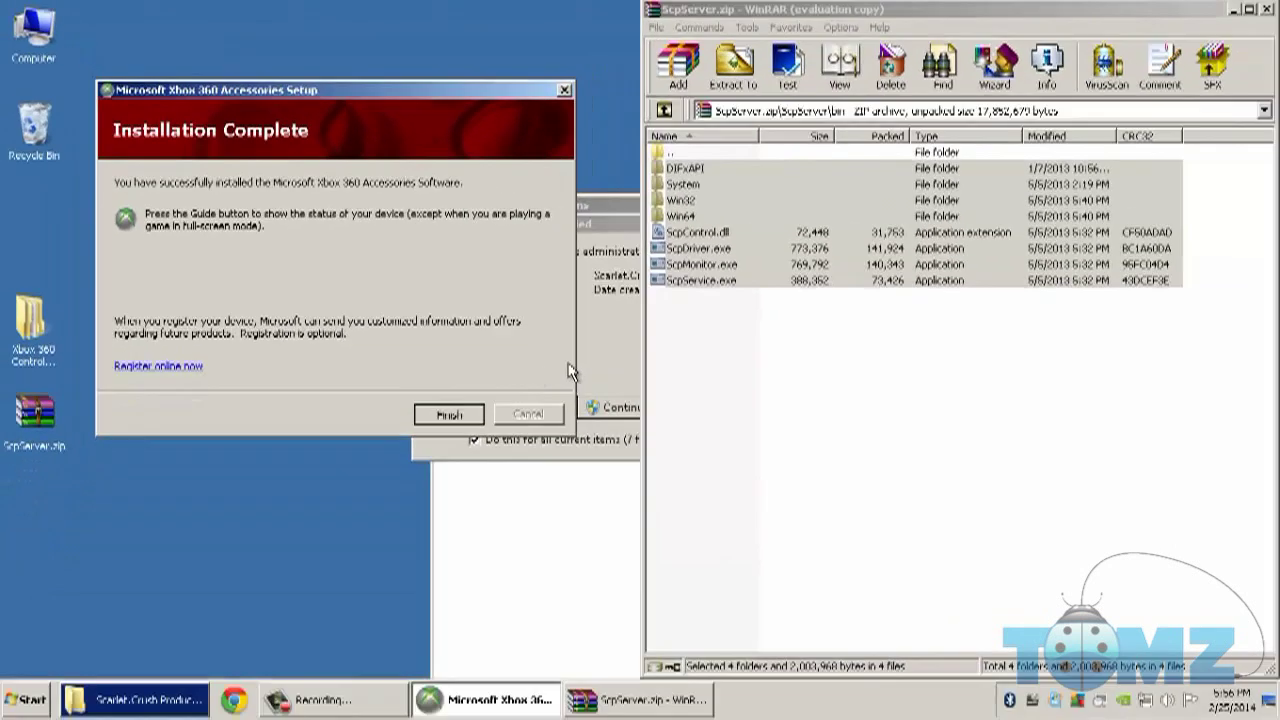
Grant administrator permission so the extracted files can be copied into the Scarlet.Crush Productions folder
{"action": "left_click", "coordinate": [620, 365]}
{"action": "left_click", "coordinate": [614, 401]}
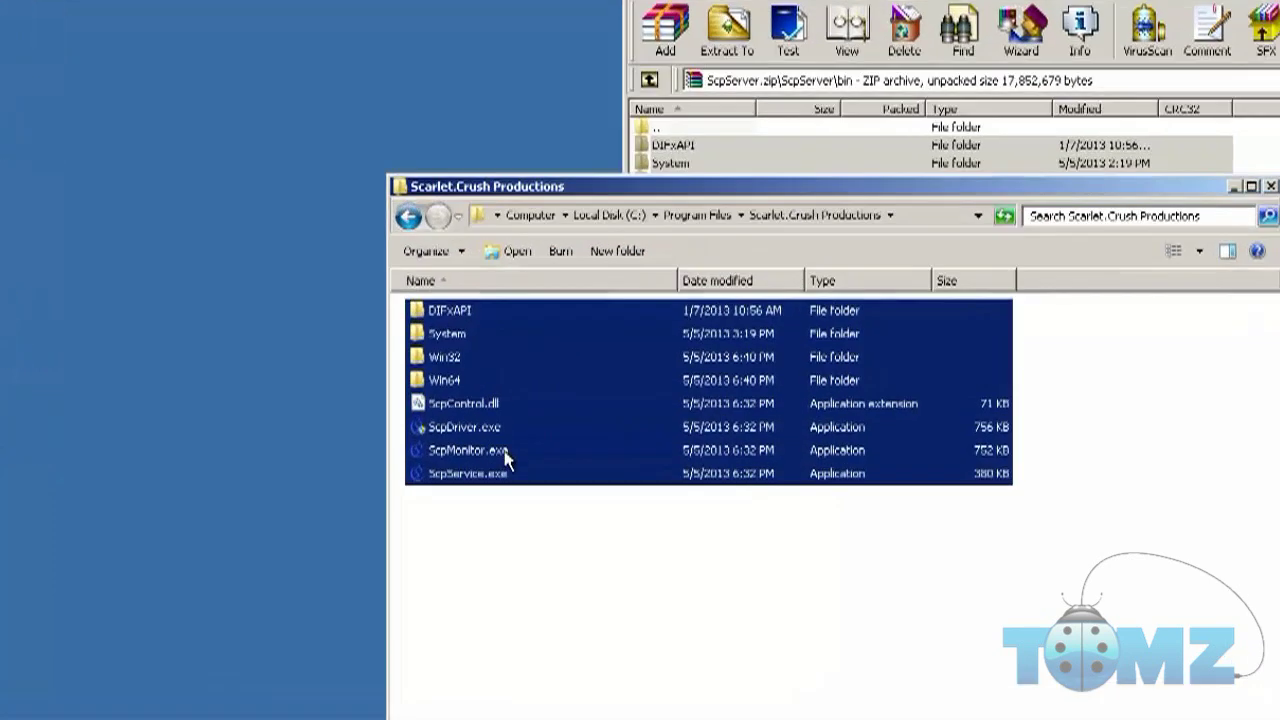
Unblock ScpDriver.exe through its file properties and apply the change
{"action": "left_click", "coordinate": [530, 439]}
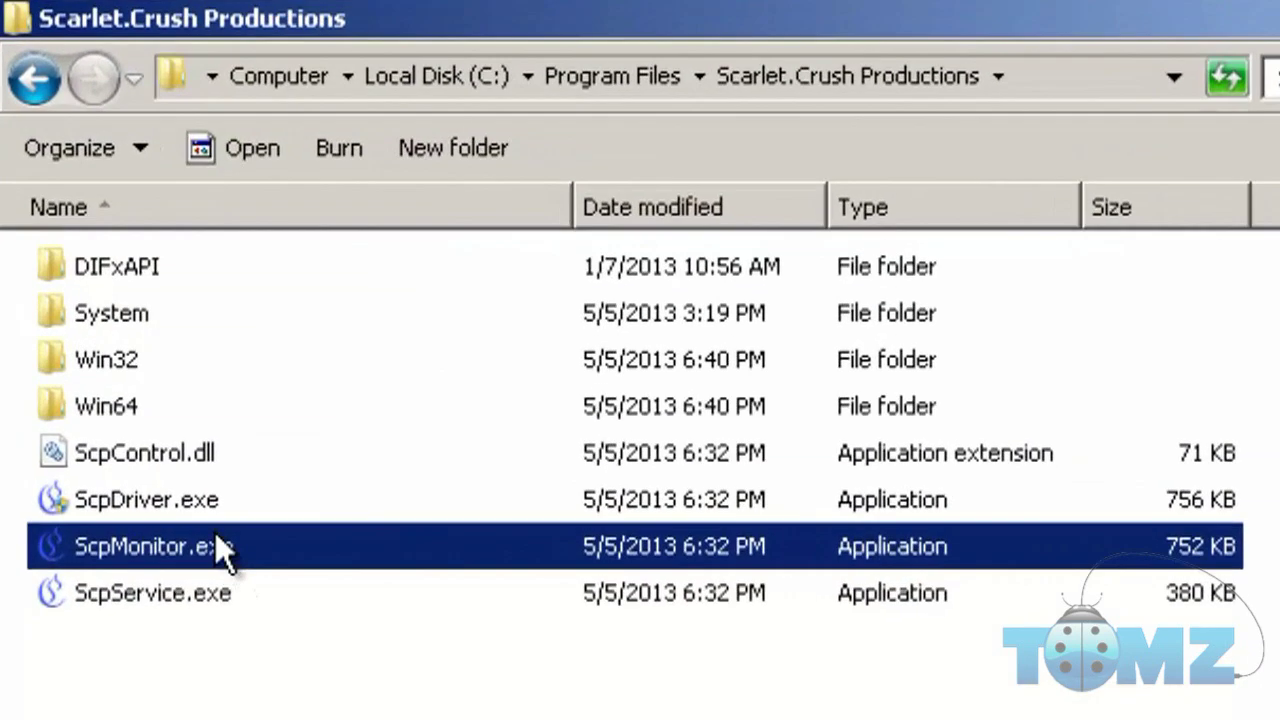
{"action": "double_click", "coordinate": [210, 515]}
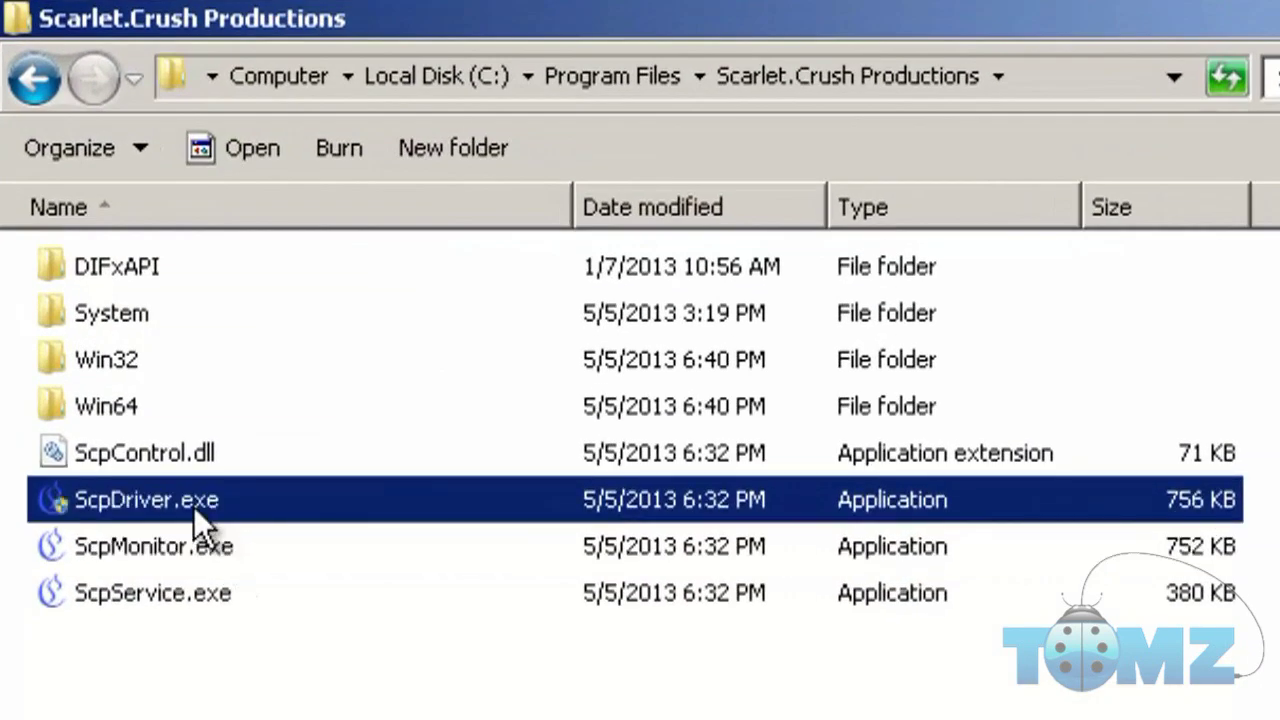
{"action": "right_click", "coordinate": [196, 499]}
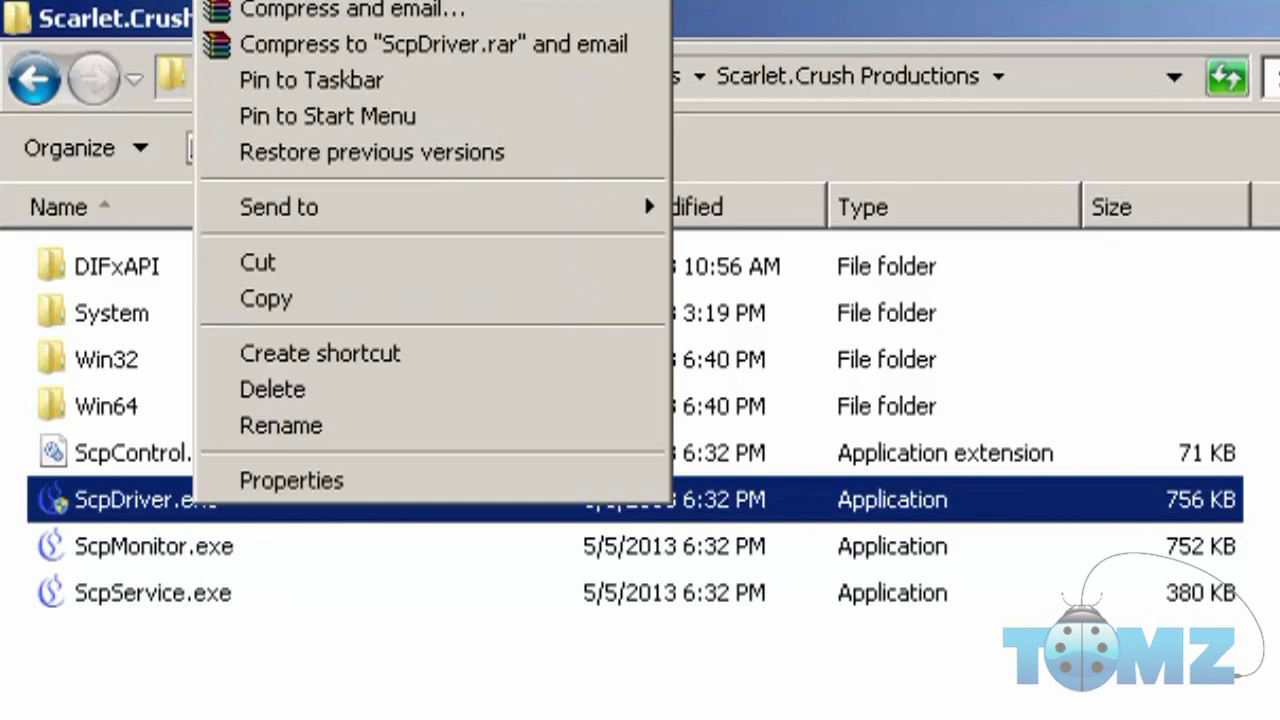
{"action": "left_click", "coordinate": [338, 483]}
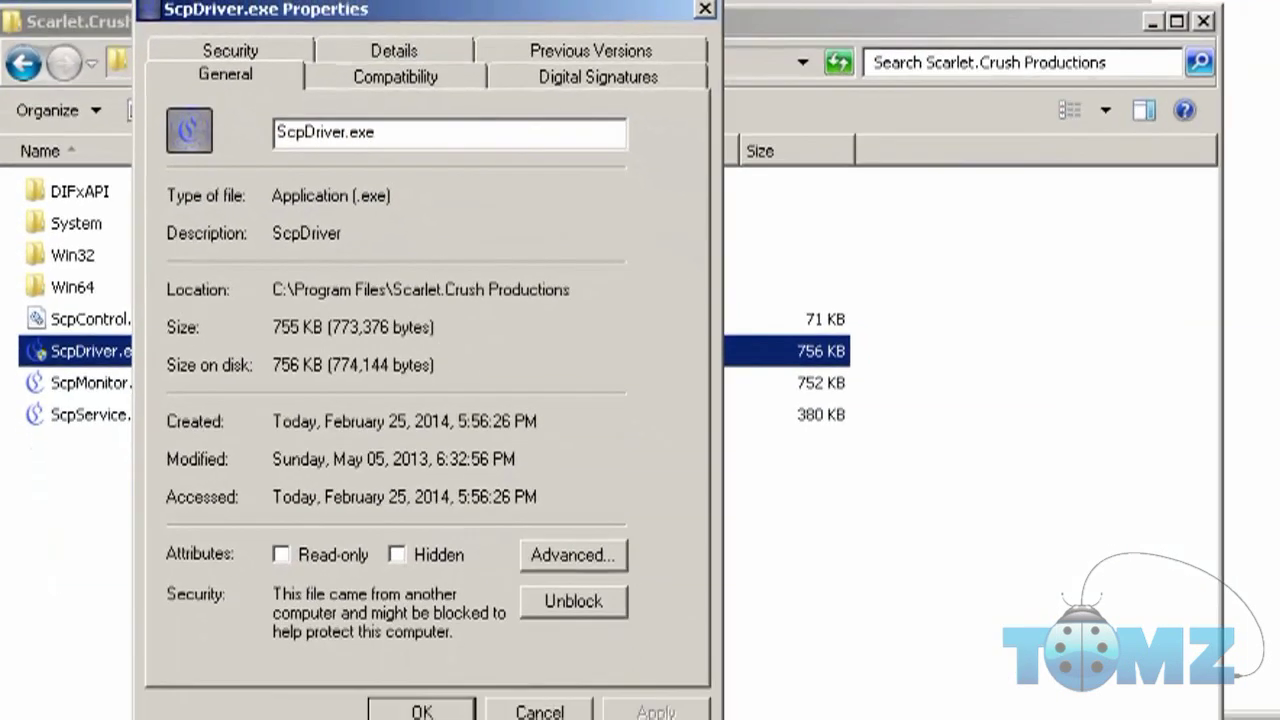
{"action": "left_click", "coordinate": [551, 595]}
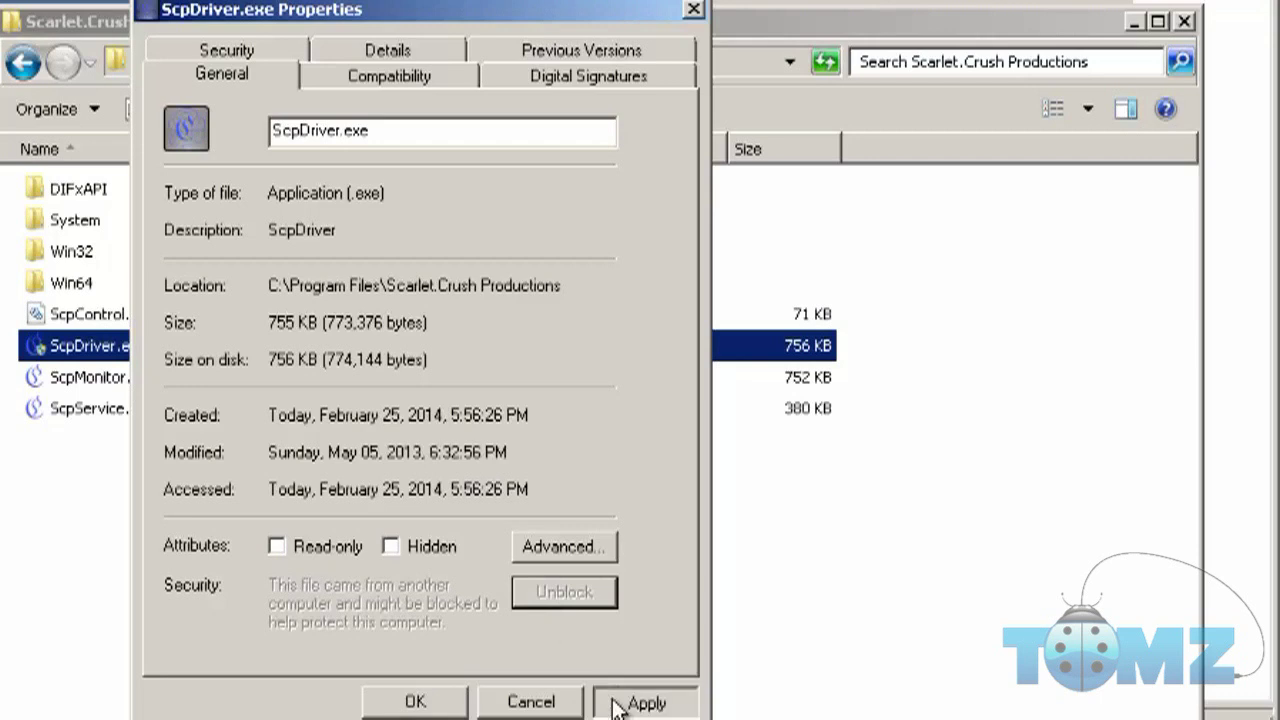
{"action": "left_click", "coordinate": [617, 704]}
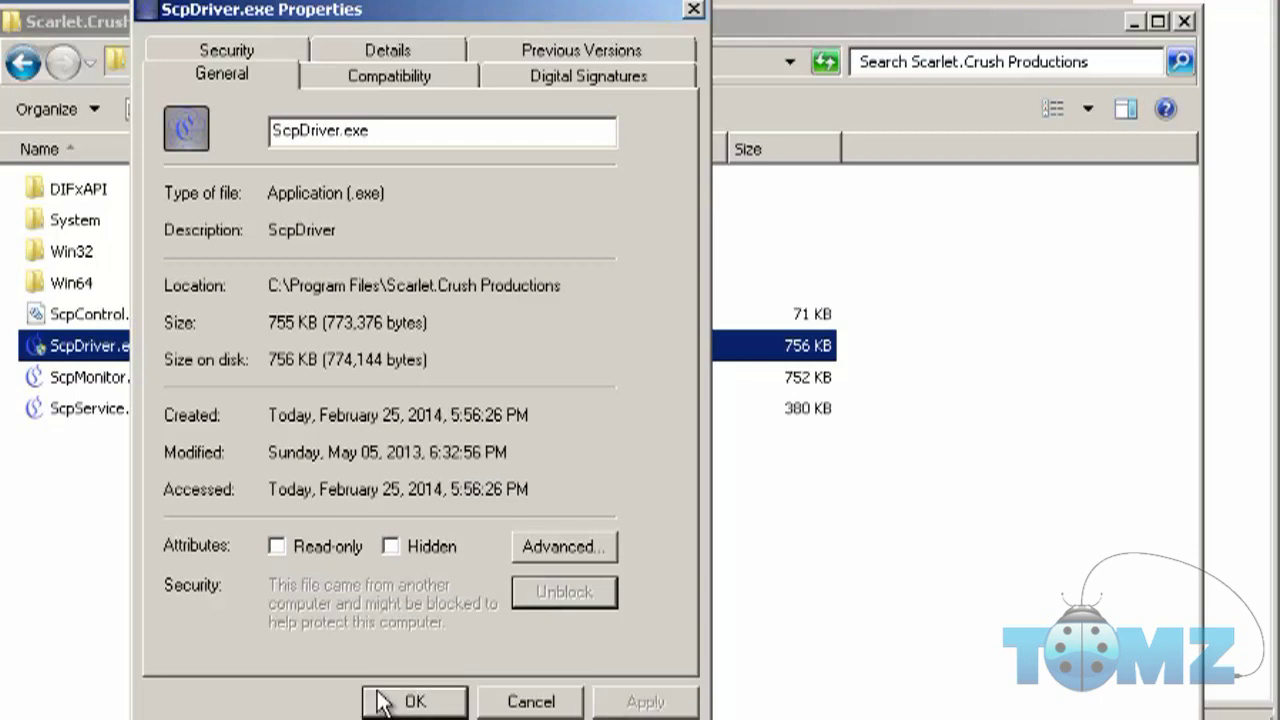
{"action": "left_click", "coordinate": [414, 701]}
Unblock ScpMonitor.exe through its file properties and apply the change
{"action": "left_click", "coordinate": [92, 380]}
{"action": "right_click", "coordinate": [92, 380]}
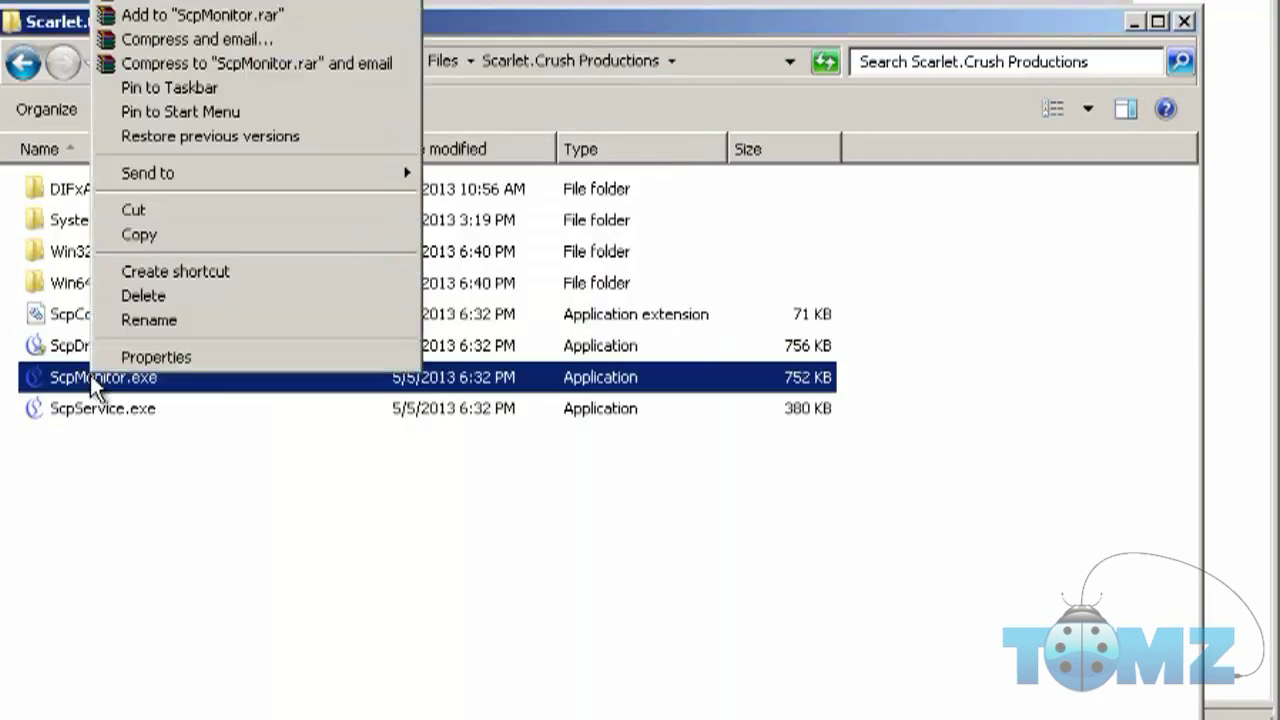
{"action": "left_click", "coordinate": [156, 357]}
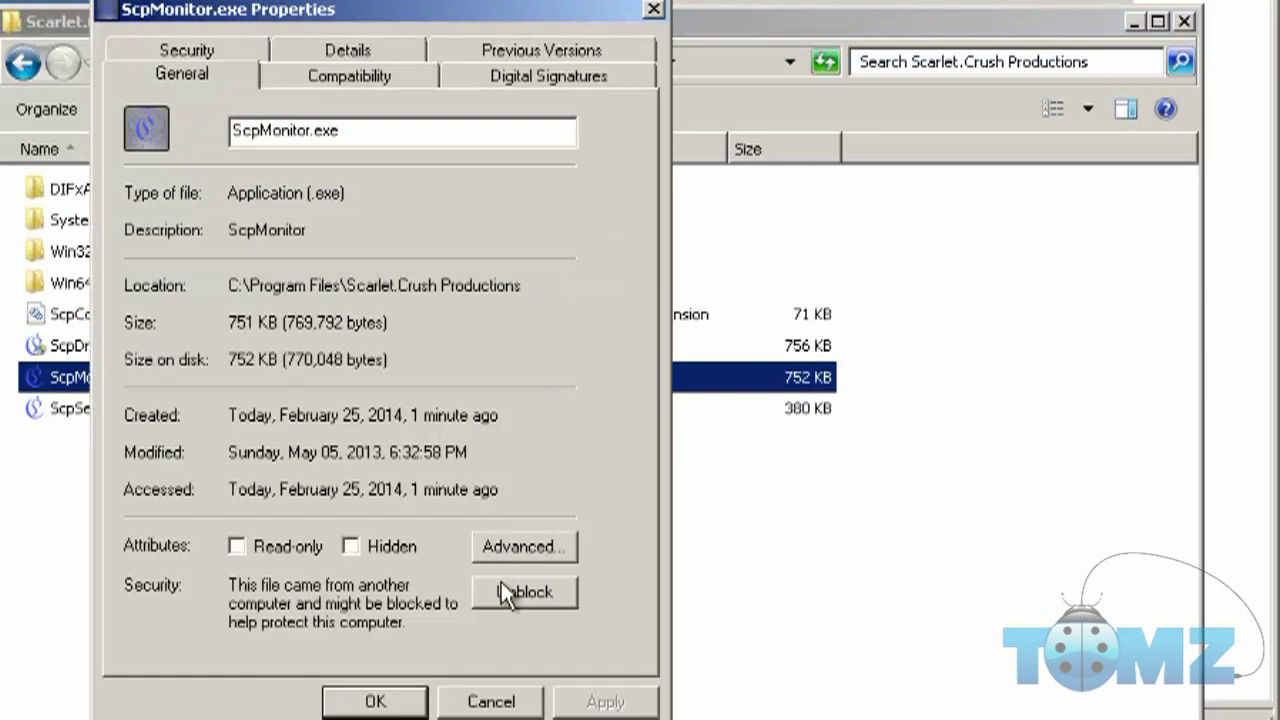
{"action": "left_click", "coordinate": [505, 592]}
{"action": "left_click", "coordinate": [600, 706]}
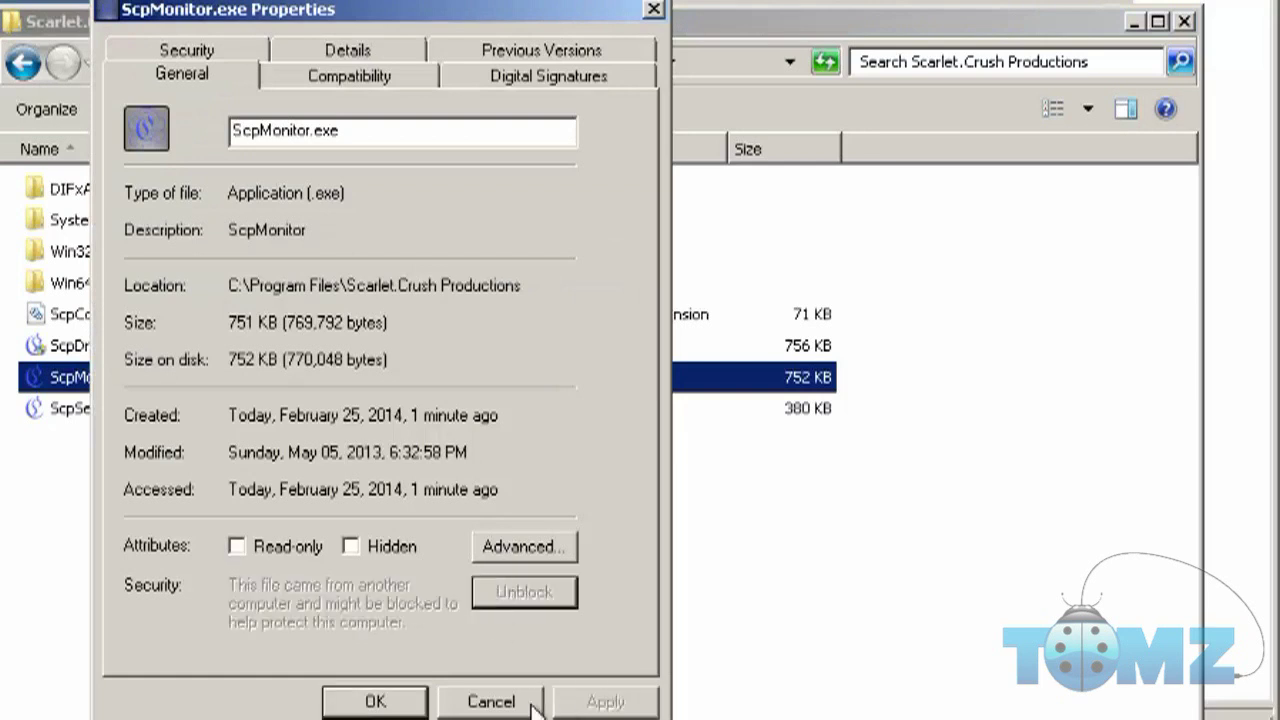
{"action": "left_click", "coordinate": [414, 704]}
Unblock ScpService.exe through its file properties and apply the change
{"action": "left_click", "coordinate": [190, 410]}
{"action": "right_click", "coordinate": [190, 410]}
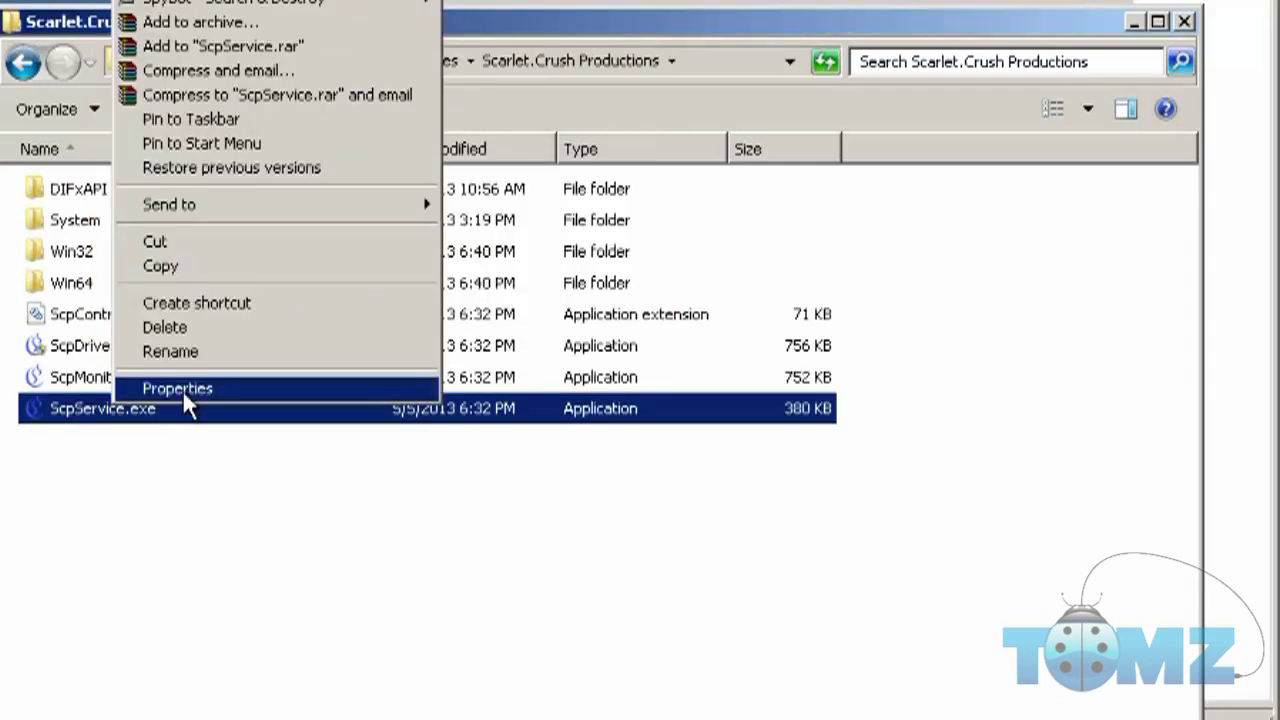
{"action": "left_click", "coordinate": [188, 390]}
{"action": "left_click", "coordinate": [522, 591]}
{"action": "left_click", "coordinate": [596, 701]}
{"action": "left_click", "coordinate": [400, 701]}
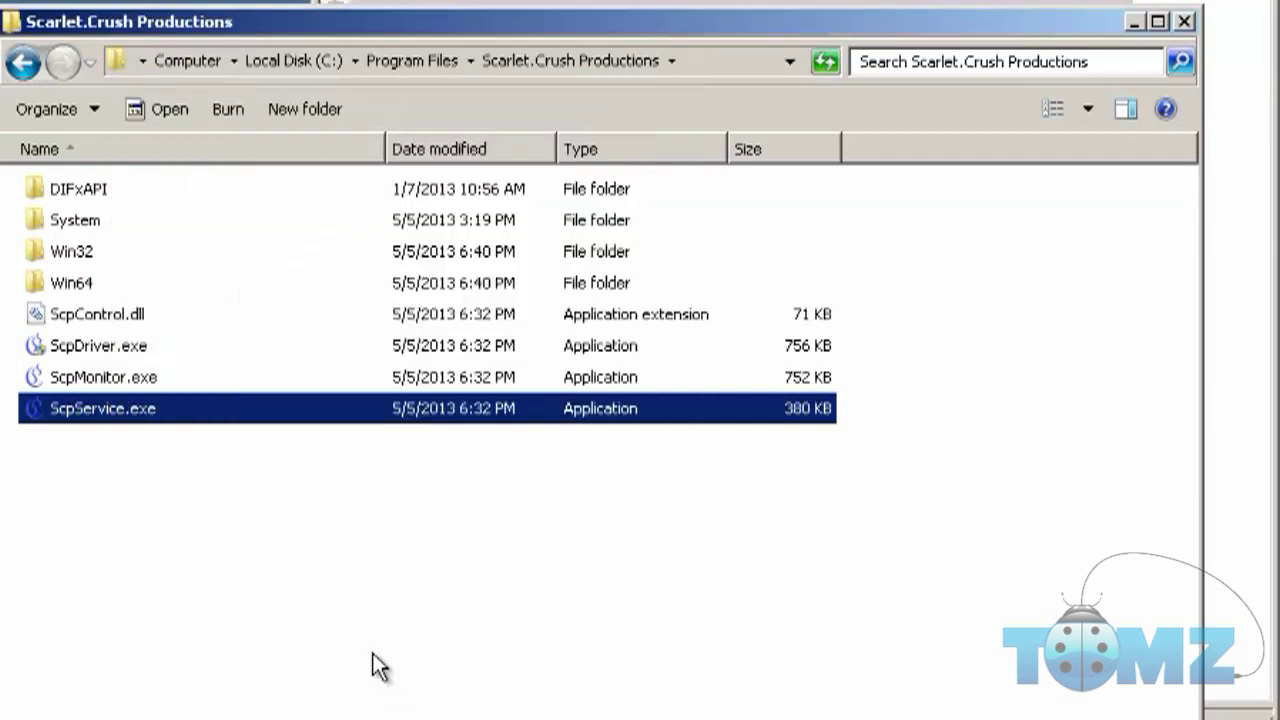
Create desktop shortcuts for ScpDriver.exe and ScpMonitor.exe
{"action": "left_click", "coordinate": [111, 341]}
{"action": "right_click", "coordinate": [111, 341]}
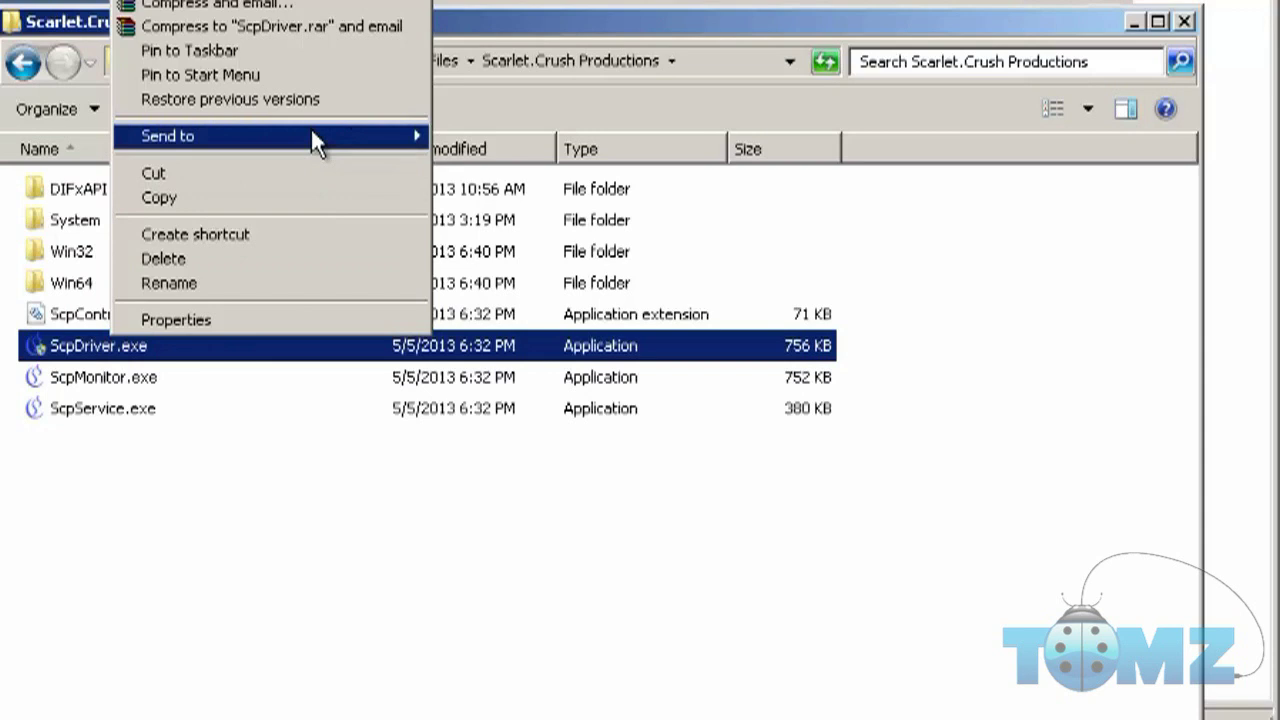
{"action": "mouse_move", "coordinate": [310, 131]}
{"action": "left_click", "coordinate": [557, 185]}
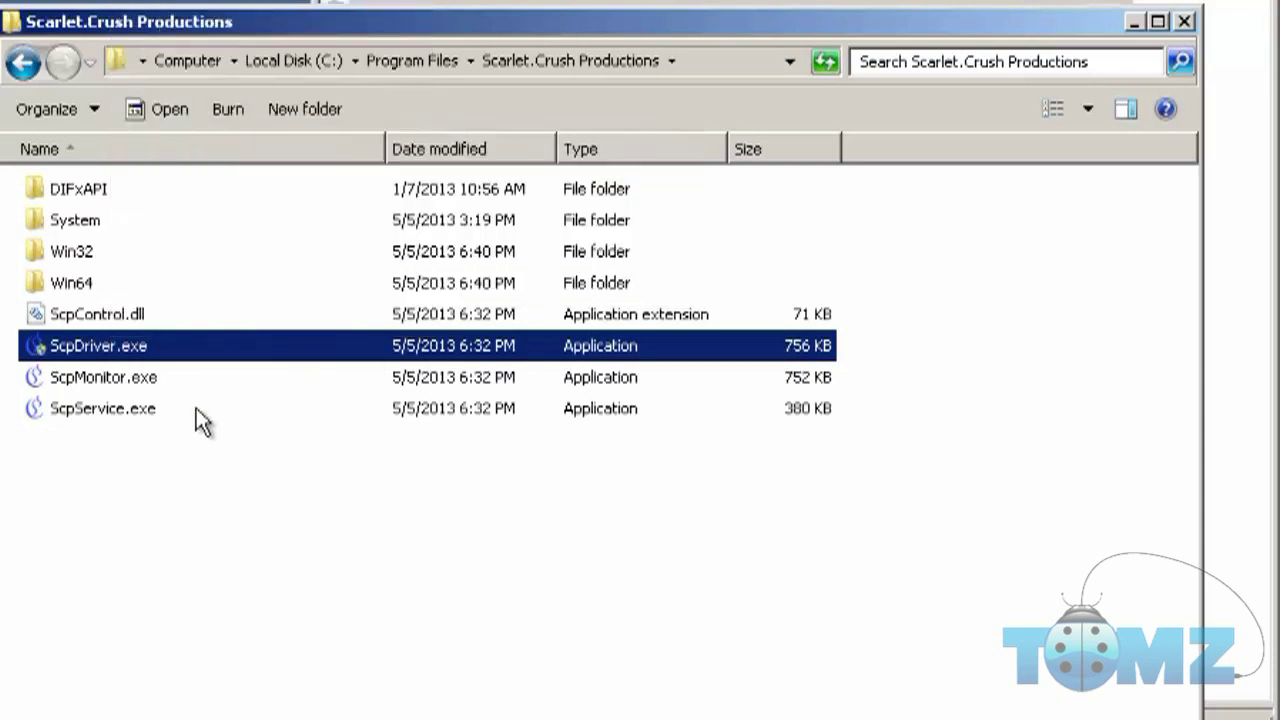
{"action": "left_click", "coordinate": [118, 390]}
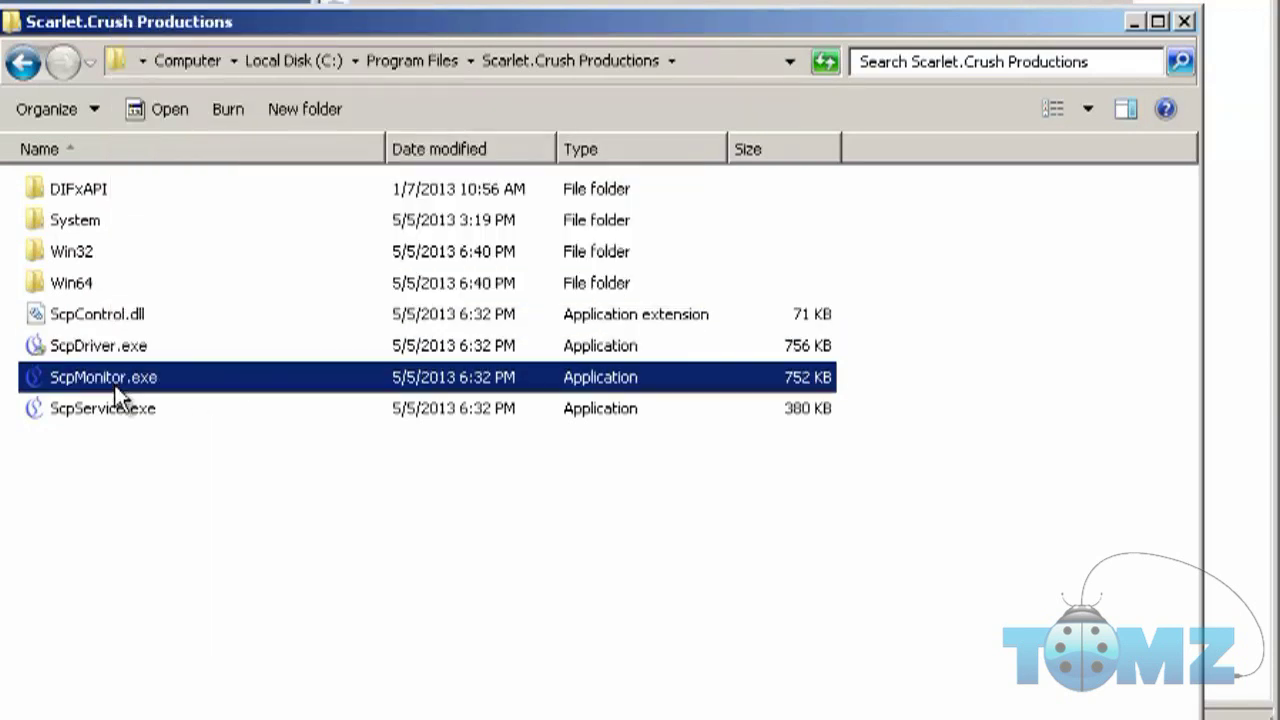
{"action": "right_click", "coordinate": [118, 395]}
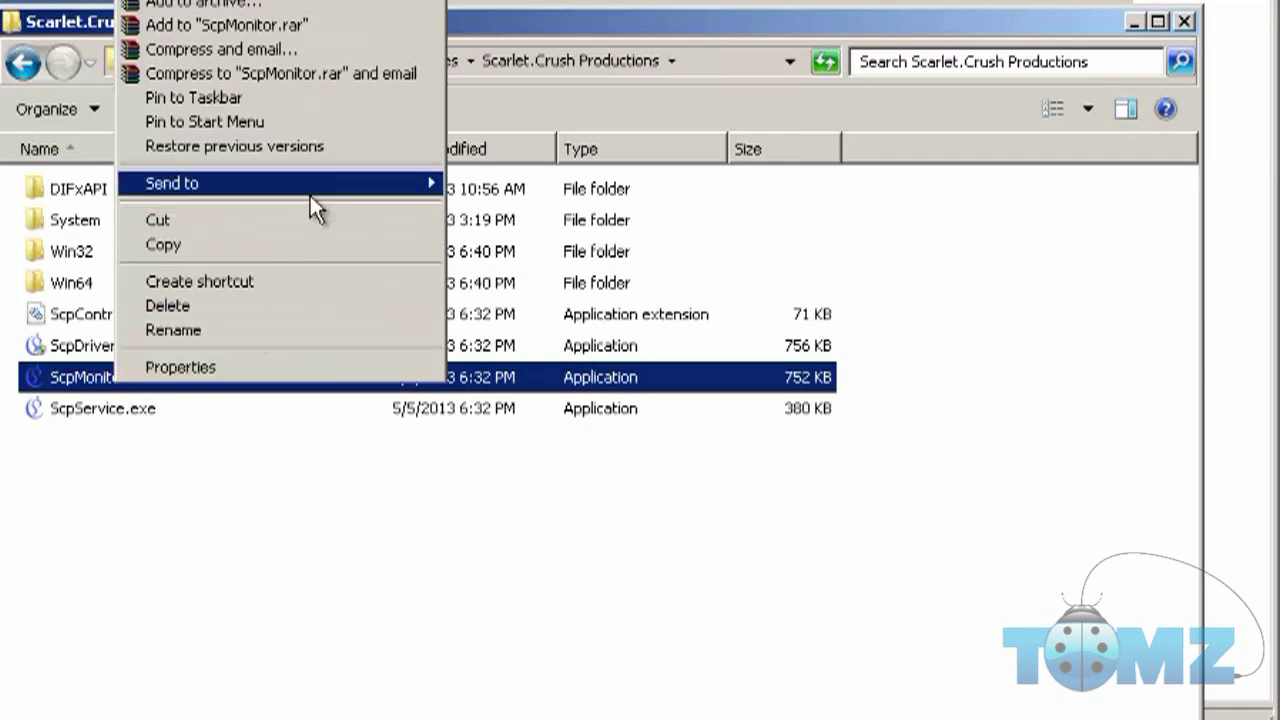
{"action": "mouse_move", "coordinate": [310, 194]}
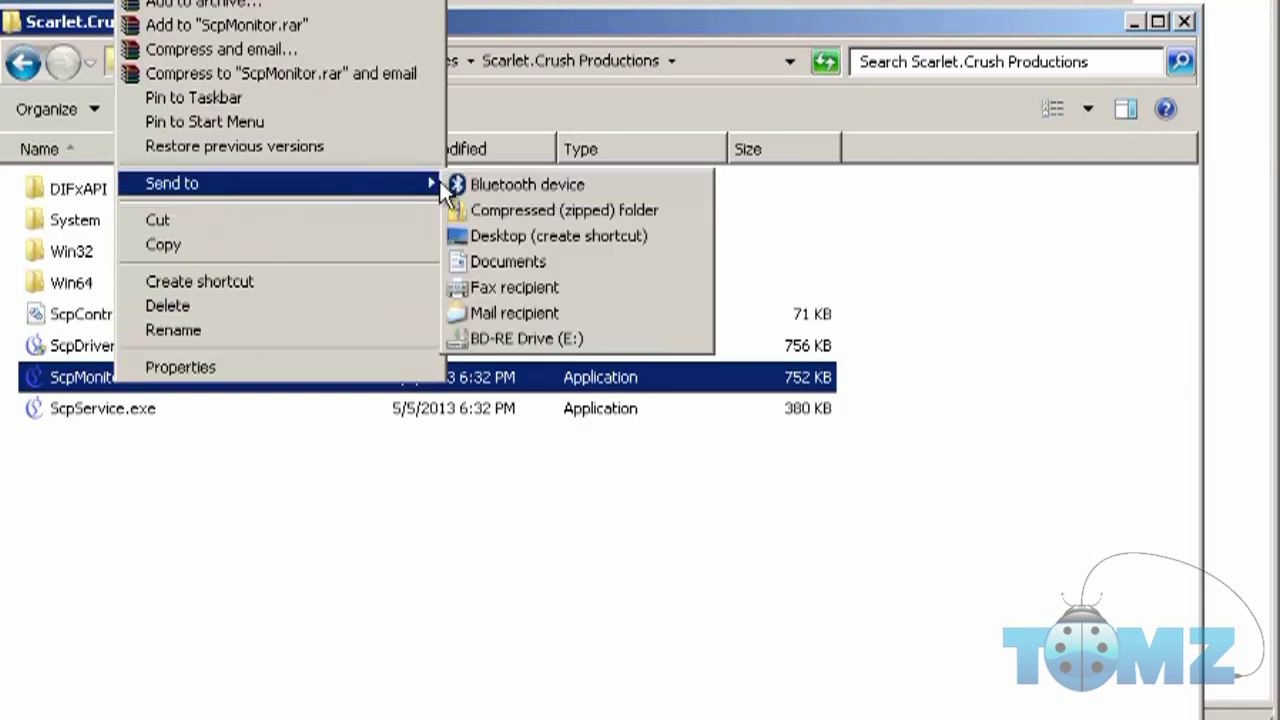
{"action": "left_click", "coordinate": [497, 233]}
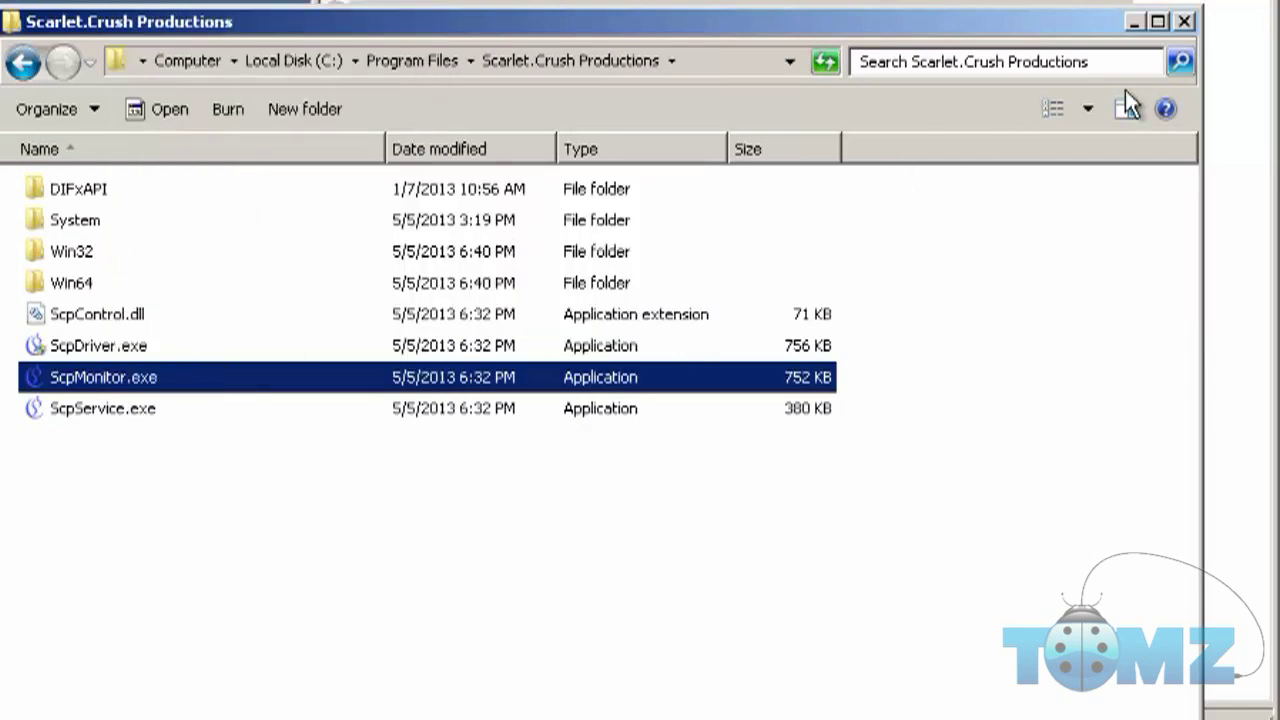
Close the folder and archive windows, and move the Xbox 360 controller folder and ScpServer.zip from the desktop into the Recycle Bin
{"action": "left_click", "coordinate": [1184, 21]}
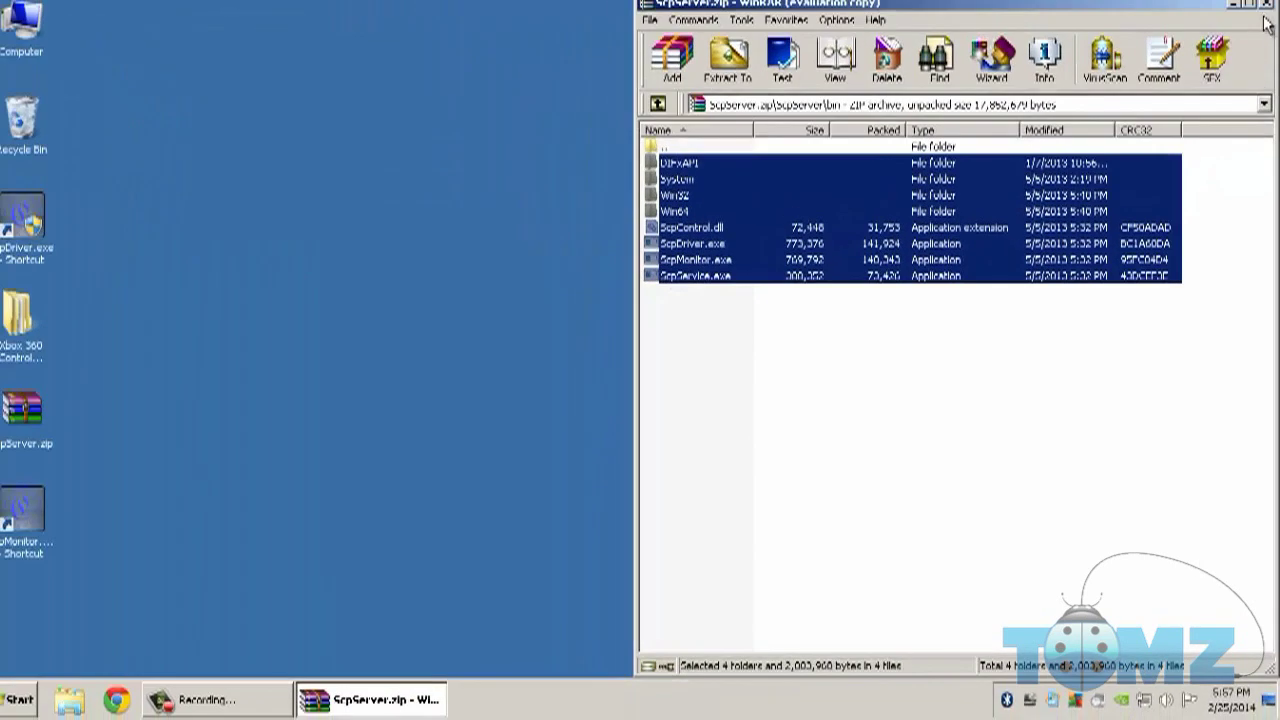
{"action": "left_click", "coordinate": [1266, 5]}
{"action": "left_click_drag", "start_coordinate": [130, 446], "coordinate": [20, 120]}
Arrange the ScpDriver.exe and ScpMonitor.exe shortcuts side by side on the desktop
{"action": "left_click_drag", "start_coordinate": [127, 530], "coordinate": [120, 130]}
{"action": "left_click", "coordinate": [183, 350]}
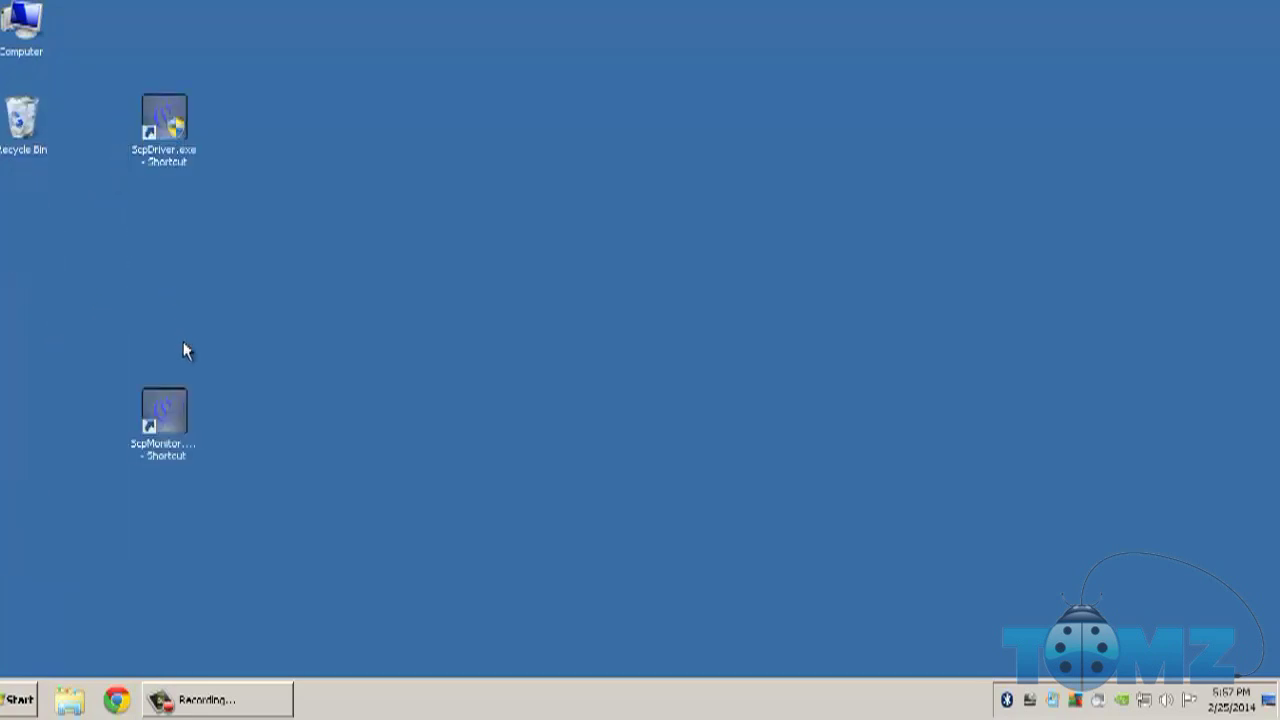
{"action": "left_click_drag", "start_coordinate": [174, 463], "coordinate": [270, 150]}
{"action": "left_click", "coordinate": [254, 336]}
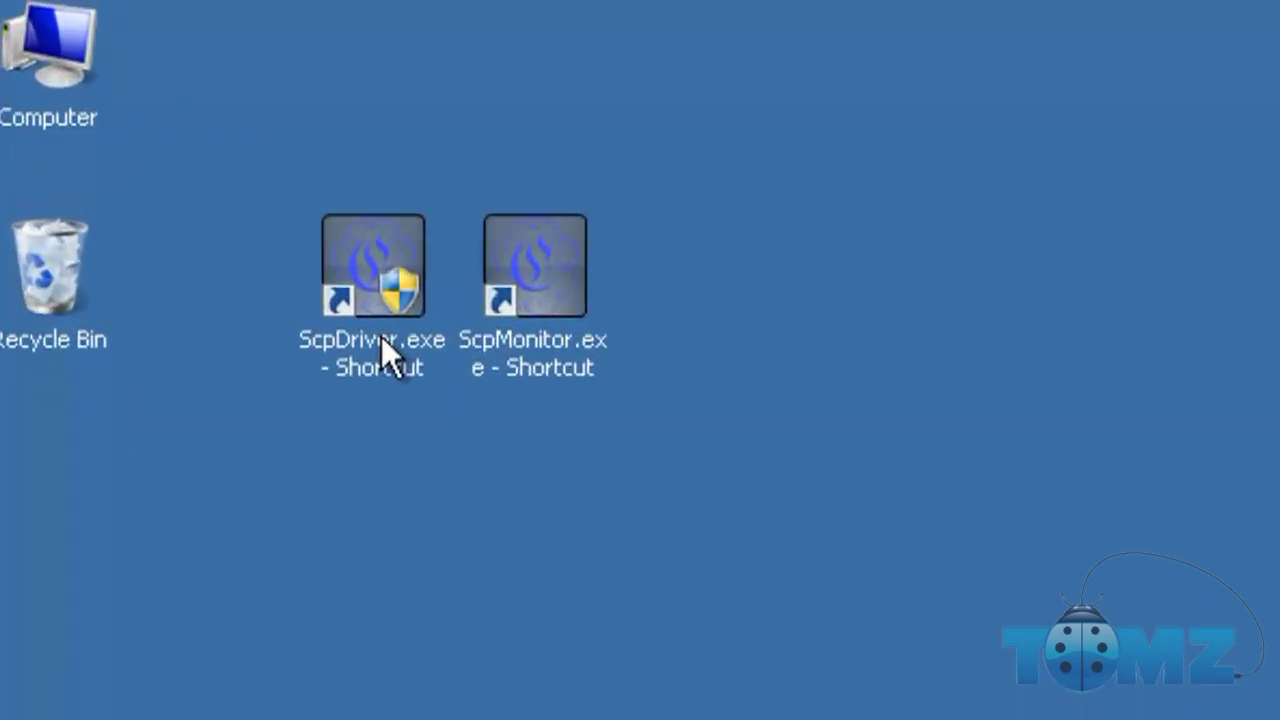
Launch the ScpDriver.exe shortcut, install with Configure Service and Bluetooth Driver enabled and Force Install off, and allow the device software, always trusting its publisher
{"action": "right_click", "coordinate": [381, 336]}
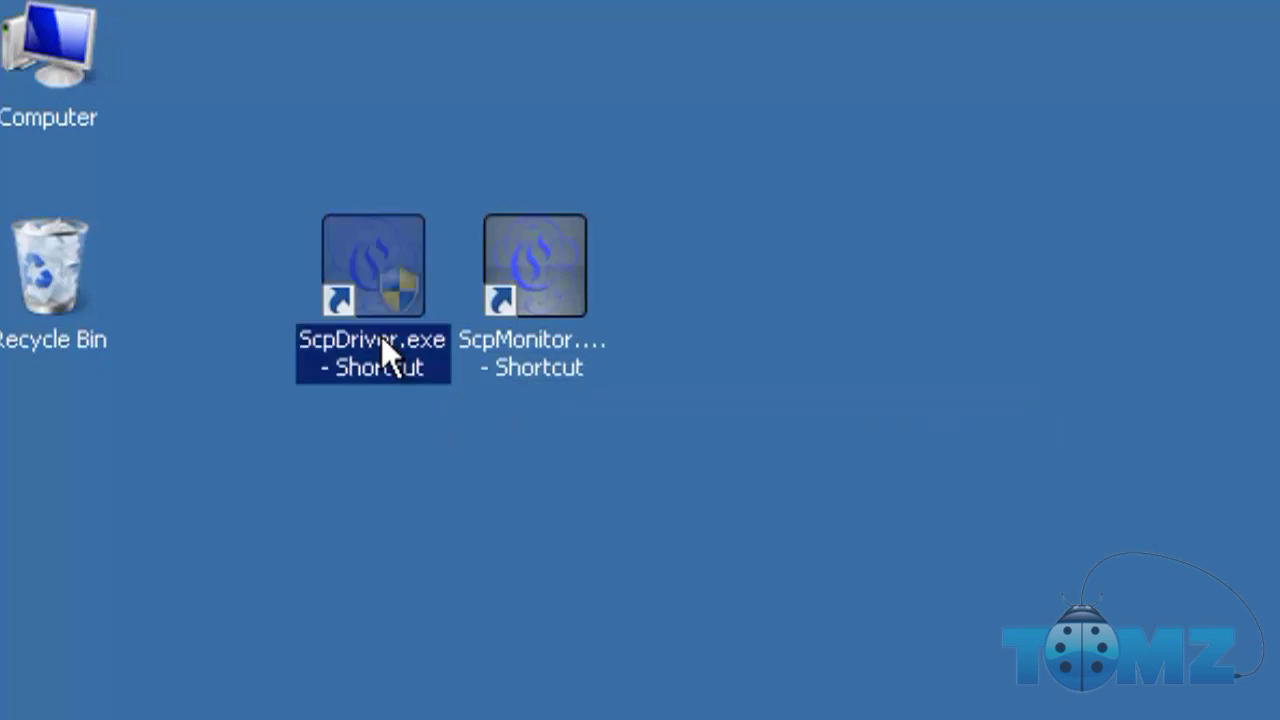
{"action": "left_click", "coordinate": [452, 472]}
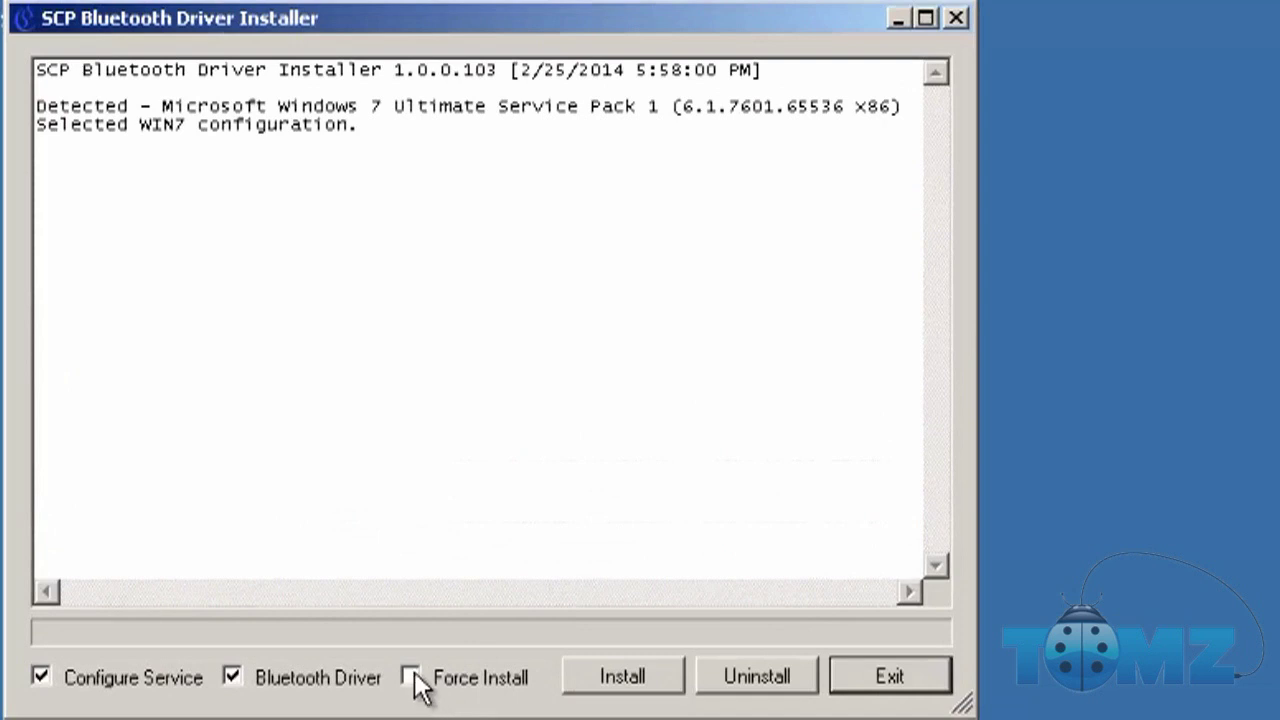
{"action": "left_click", "coordinate": [413, 676]}
{"action": "left_click", "coordinate": [413, 676]}
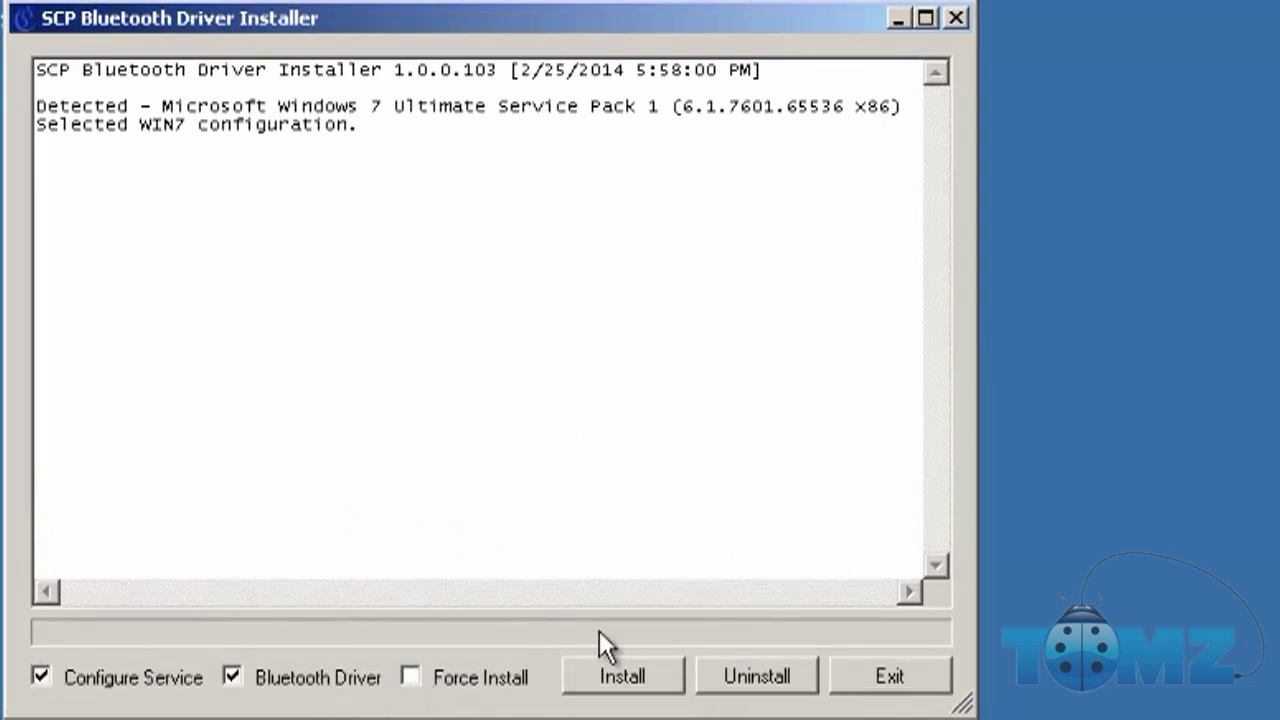
{"action": "left_click", "coordinate": [651, 687]}
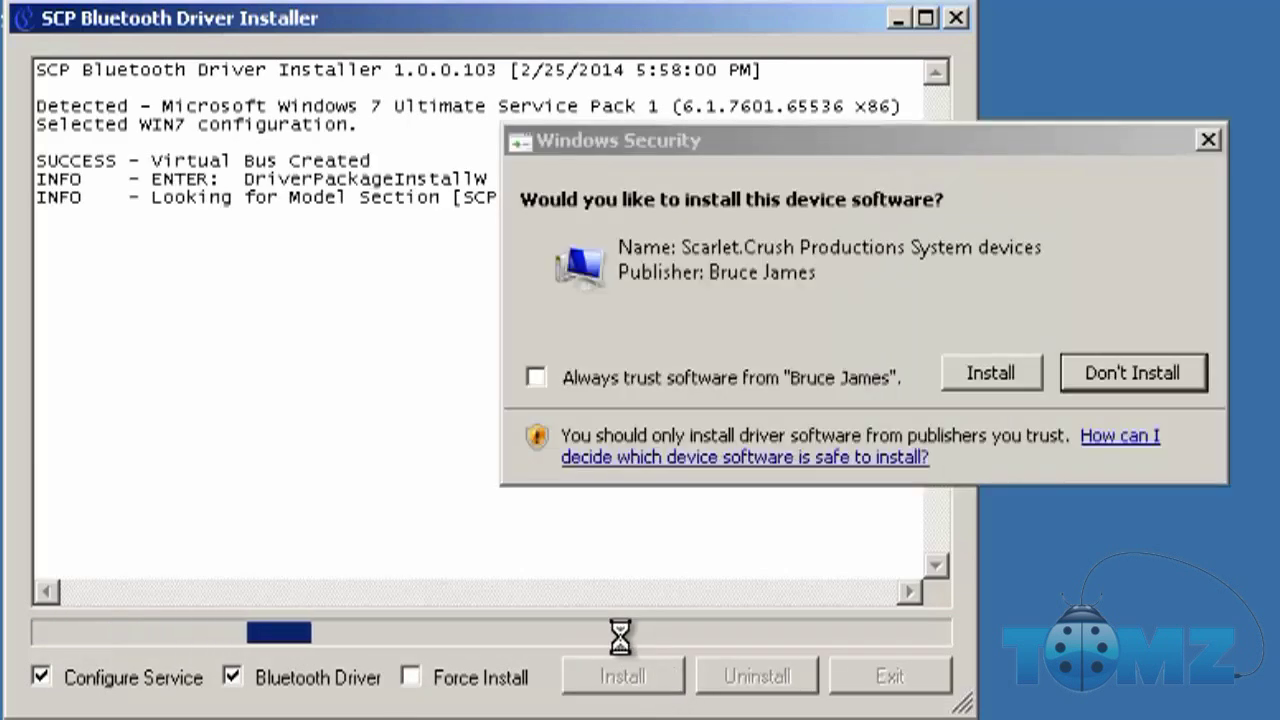
{"action": "left_click", "coordinate": [624, 384]}
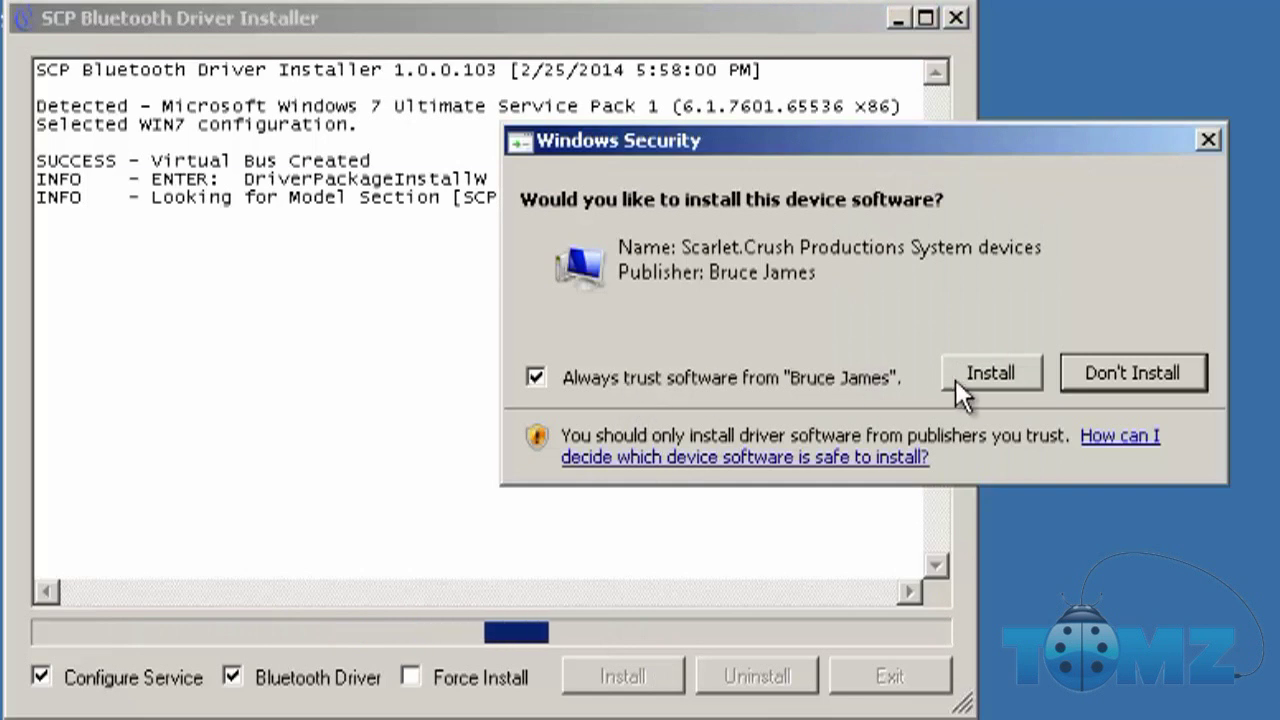
{"action": "left_click", "coordinate": [985, 378]}
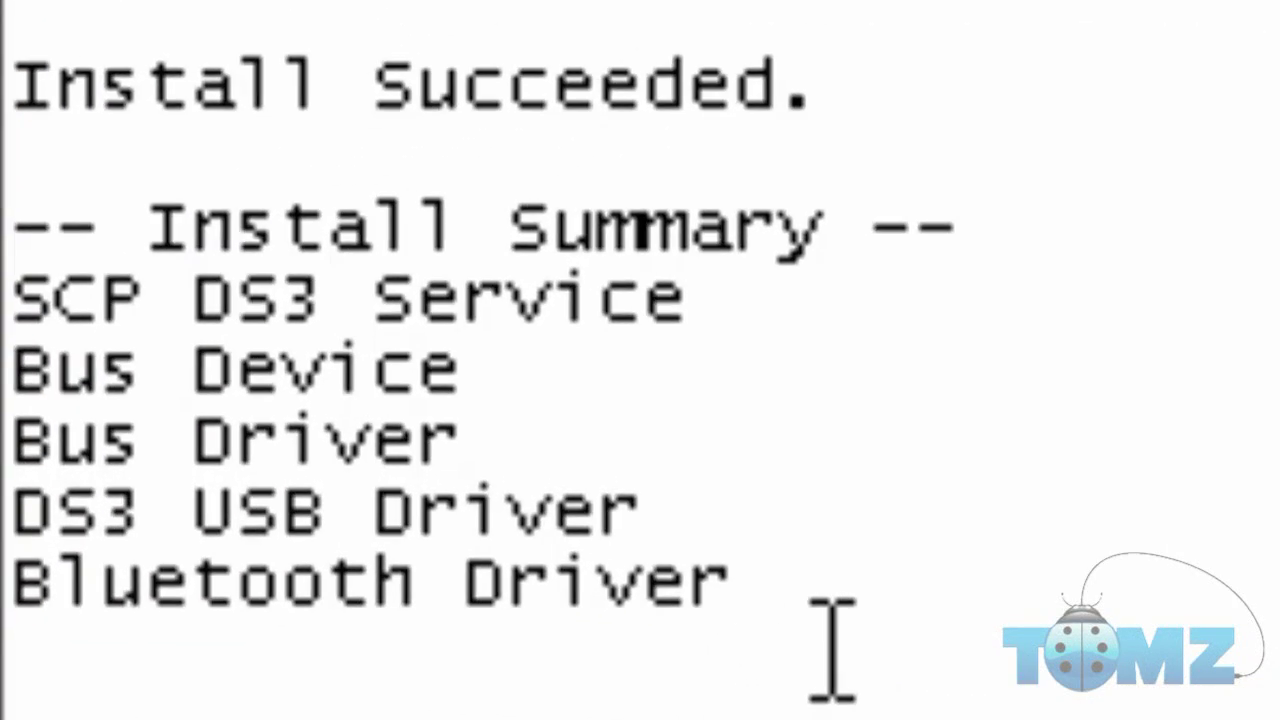
Review the installed components in the Install Summary and exit the SCP Bluetooth Driver Installer
{"action": "left_click_drag", "start_coordinate": [825, 610], "coordinate": [445, 612]}
{"action": "left_click_drag", "start_coordinate": [14, 605], "coordinate": [740, 600]}
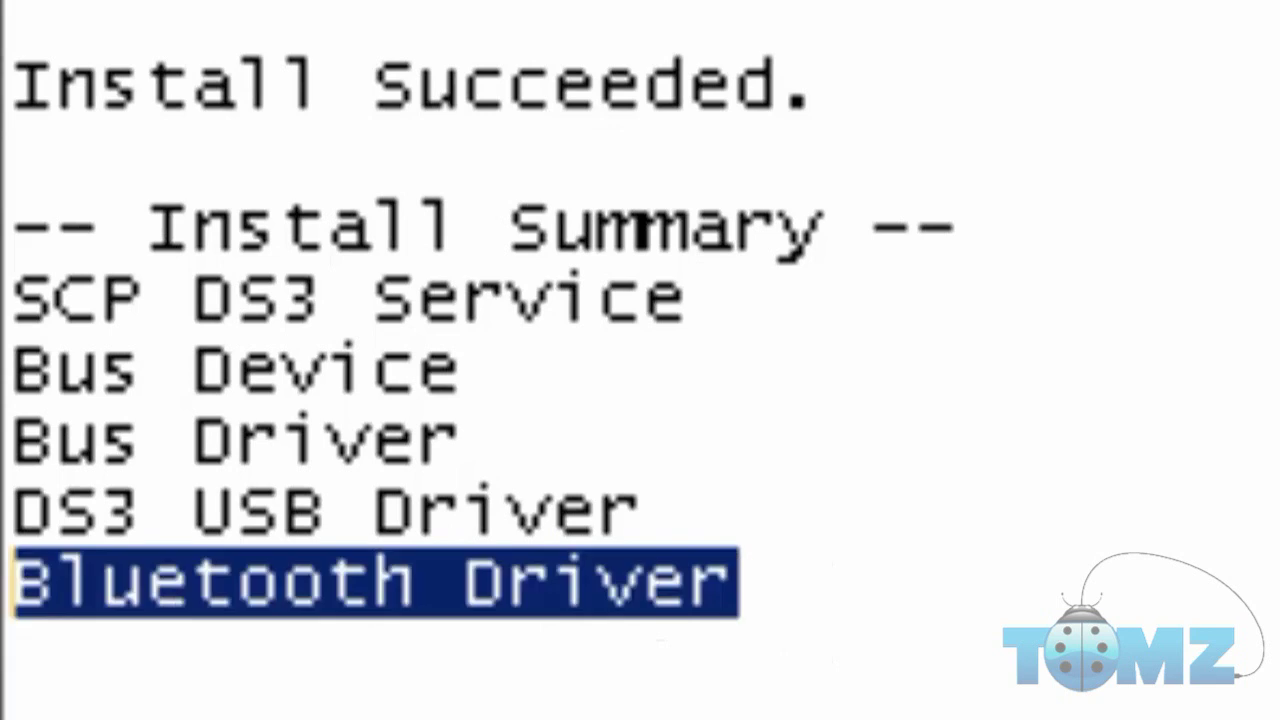
{"action": "left_click_drag", "start_coordinate": [12, 583], "coordinate": [12, 300]}
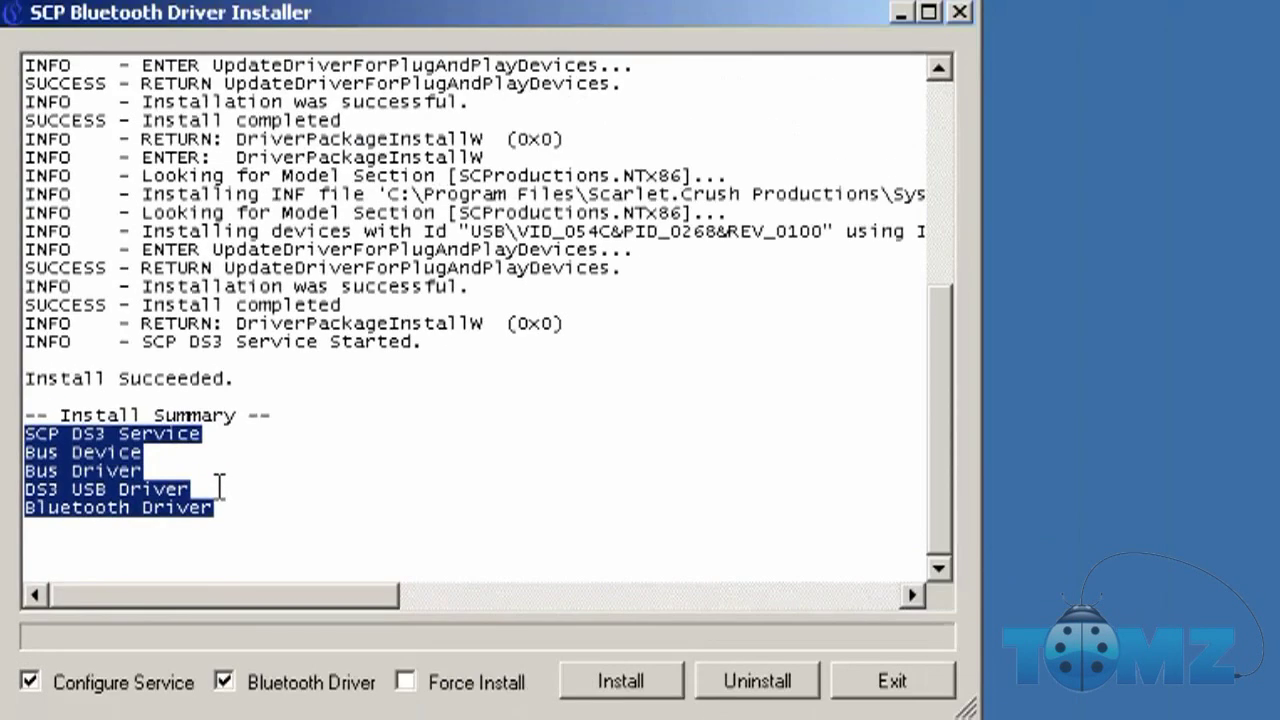
{"action": "left_click", "coordinate": [240, 486]}
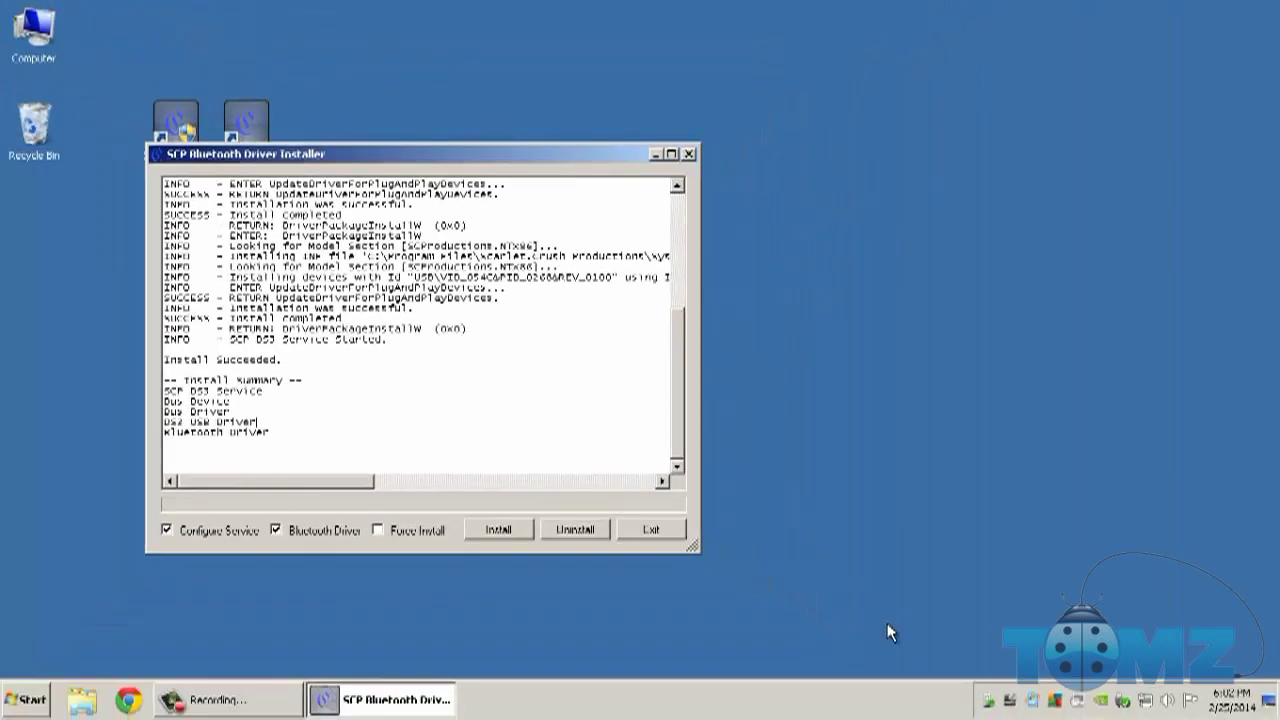
{"action": "mouse_move", "coordinate": [991, 699]}
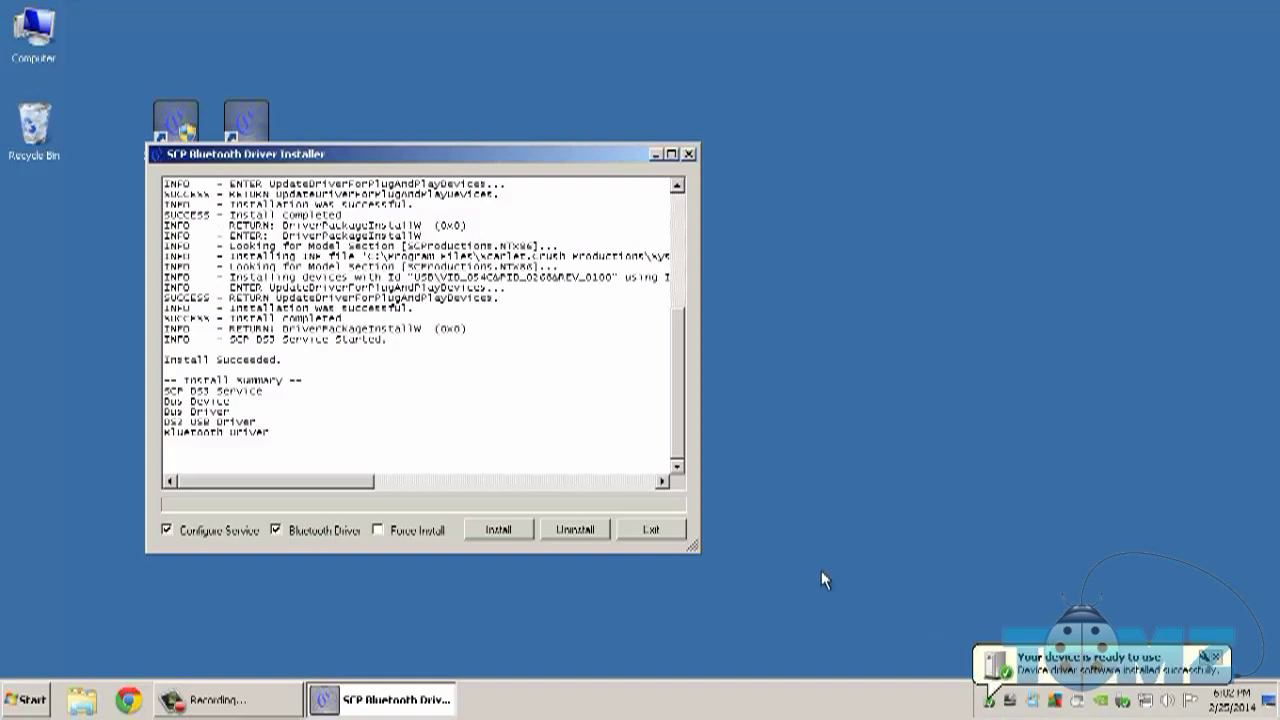
{"action": "left_click", "coordinate": [664, 532]}
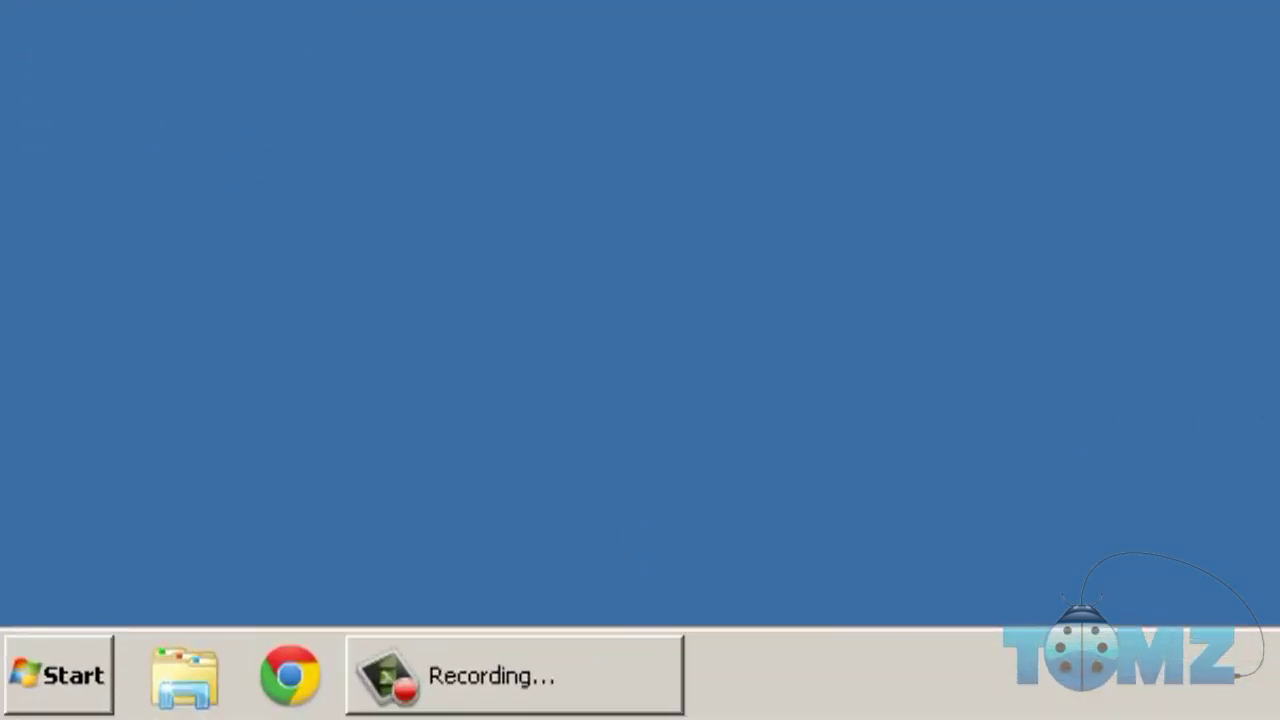
Open Devices and Printers and bring up the game controller settings for the PLAYSTATION(R)3 Controller
{"action": "left_click", "coordinate": [52, 675]}
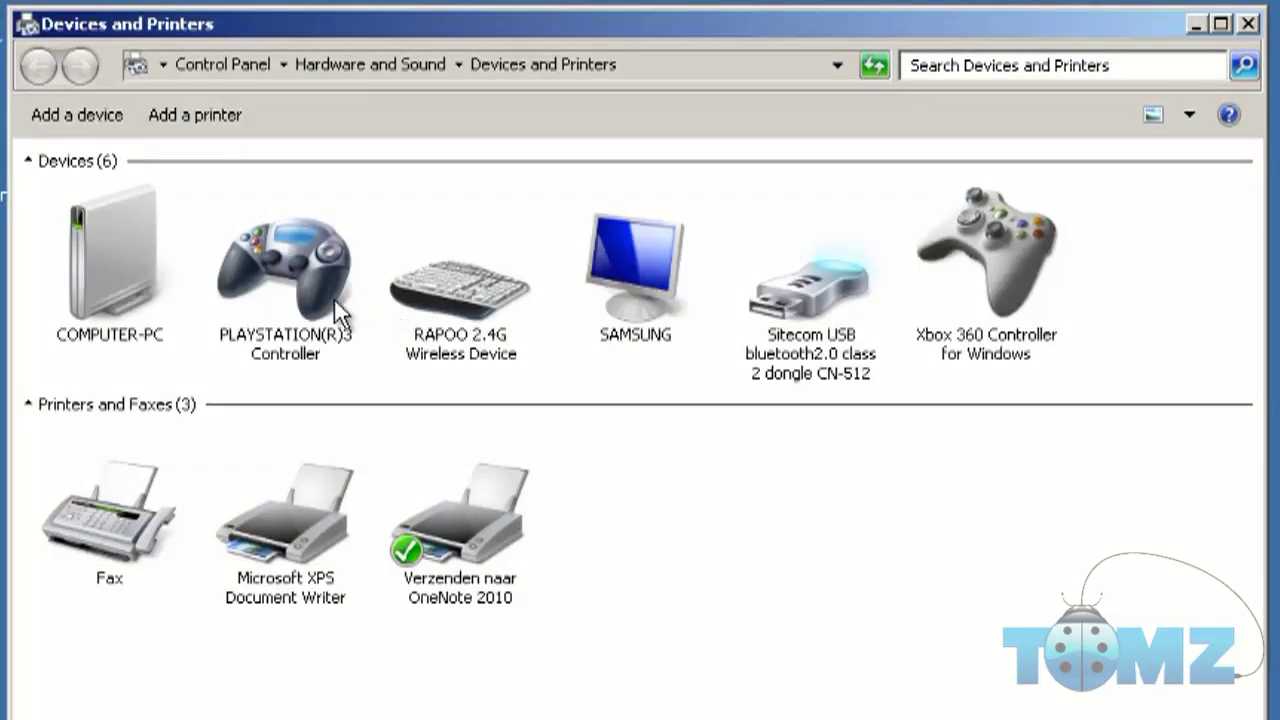
{"action": "left_click", "coordinate": [305, 278]}
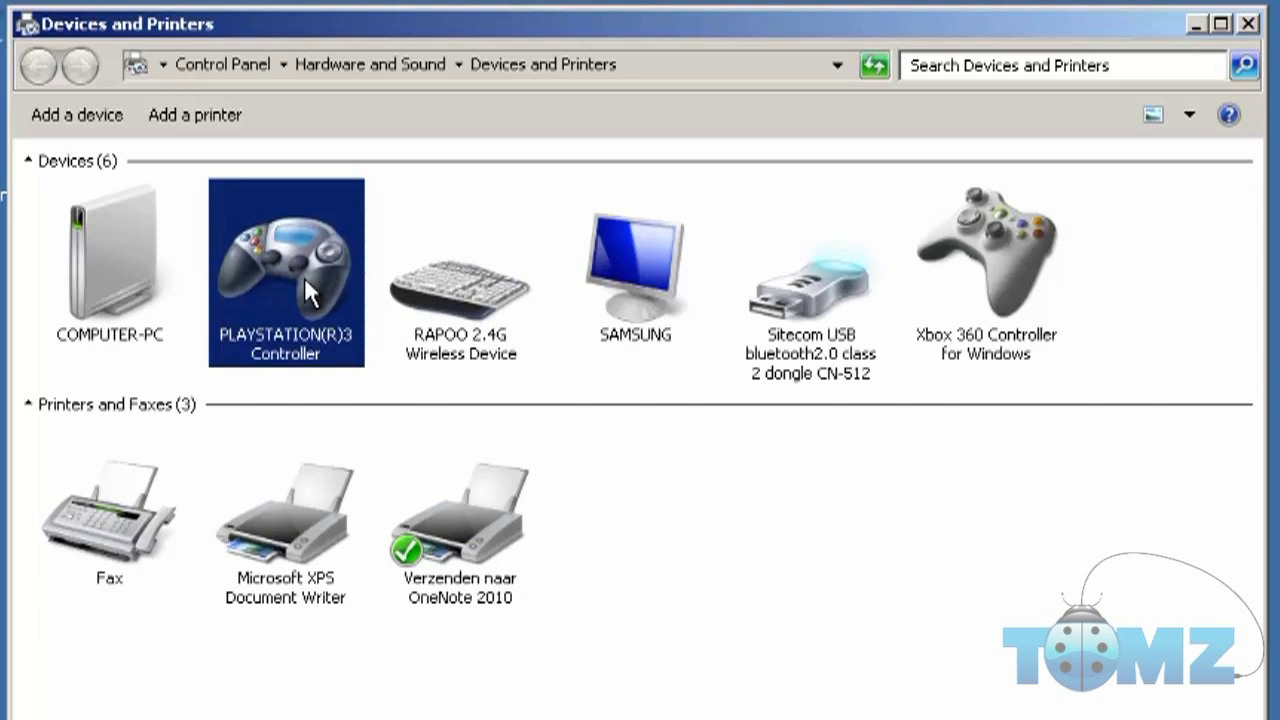
{"action": "right_click", "coordinate": [304, 277]}
{"action": "left_click", "coordinate": [408, 322]}
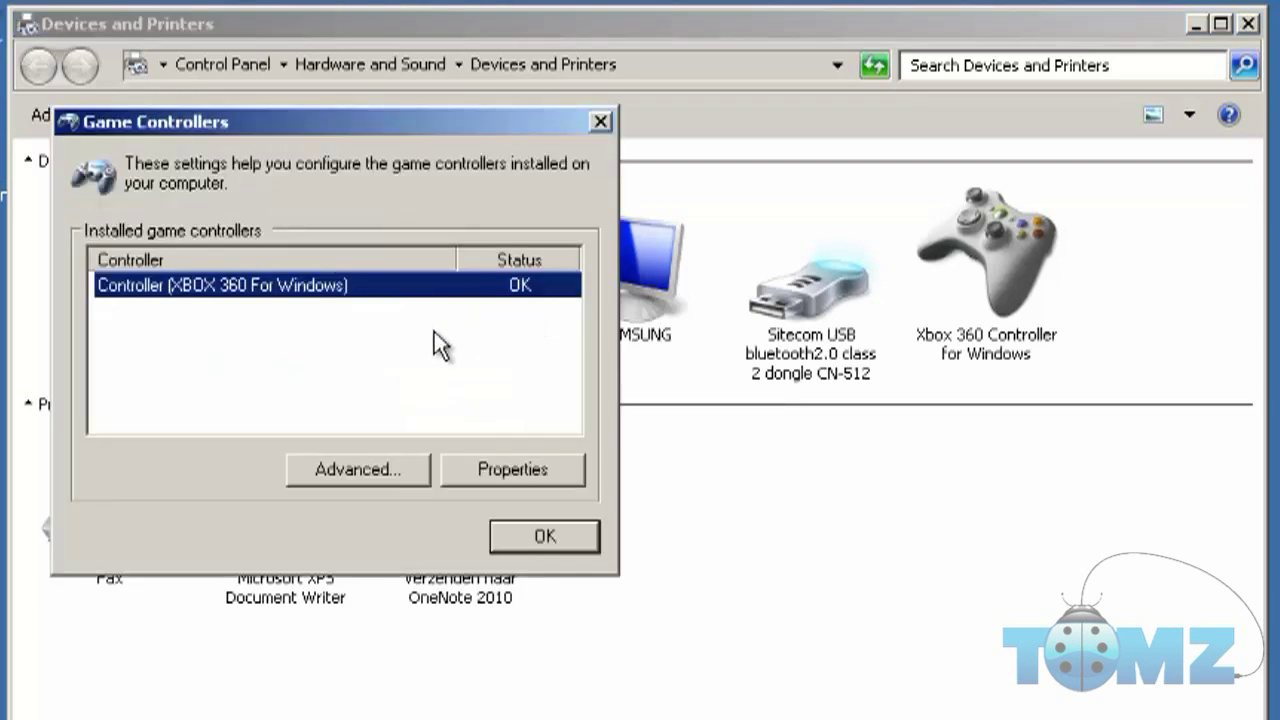
Check the axes and buttons of Controller (XBOX 360 For Windows) in its properties, and close the game controller settings
{"action": "left_click", "coordinate": [492, 465]}
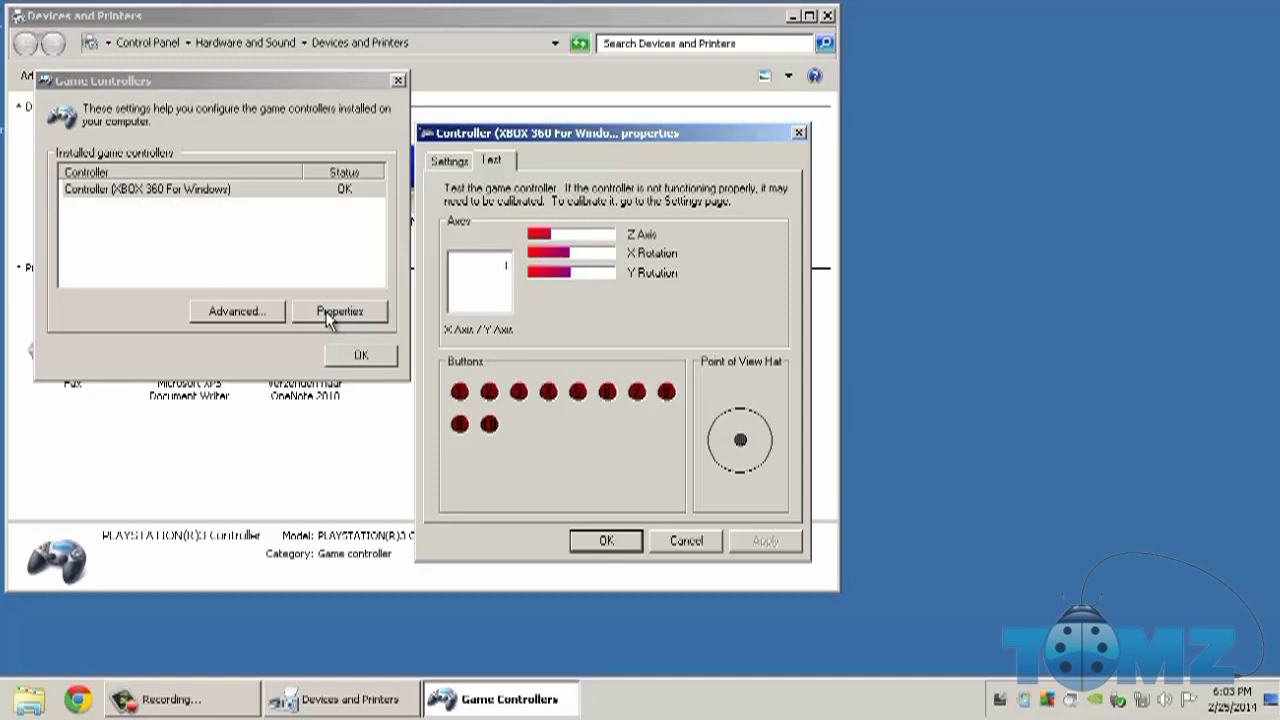
{"action": "left_click", "coordinate": [606, 540]}
{"action": "left_click", "coordinate": [360, 357]}
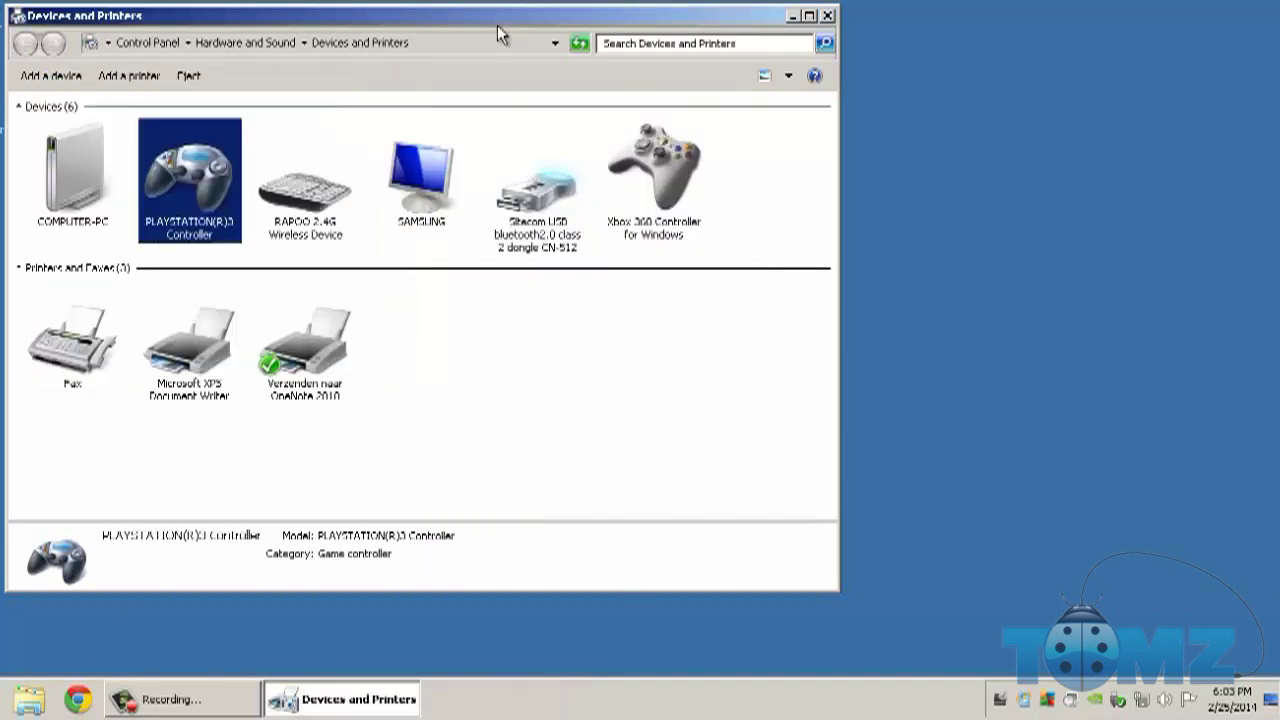
{"action": "left_click", "coordinate": [470, 172]}
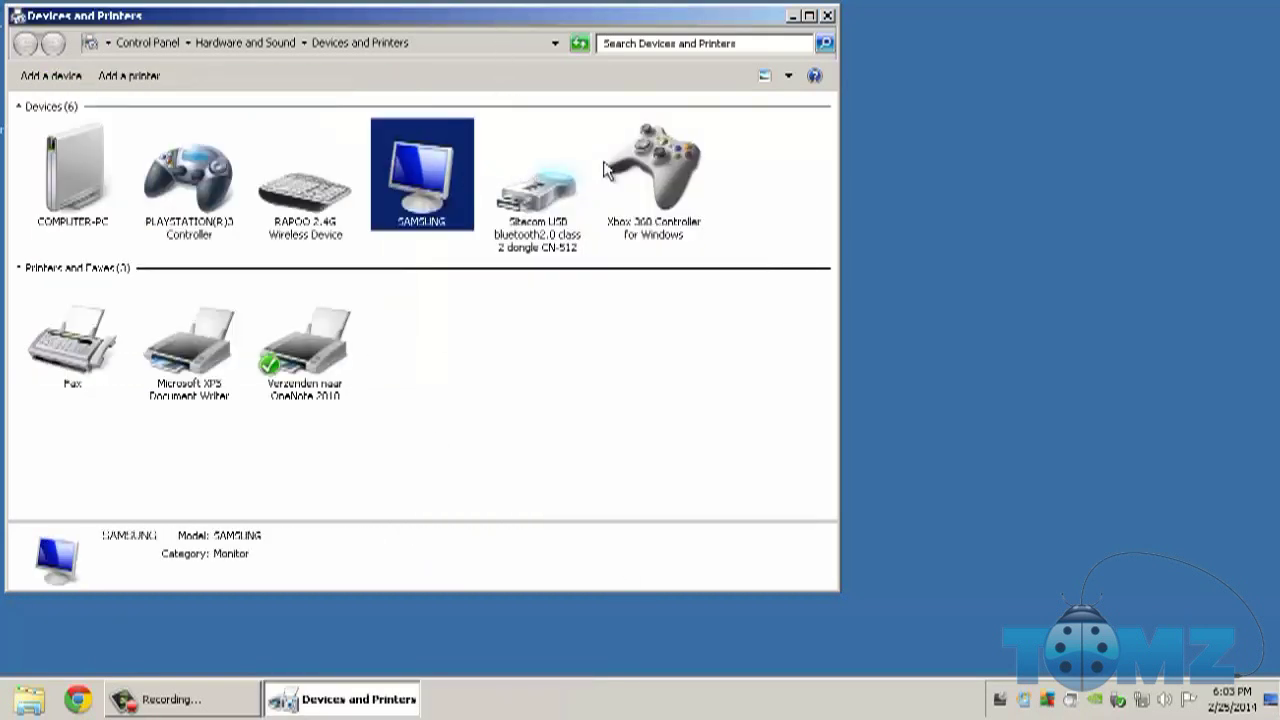
{"action": "left_click", "coordinate": [667, 182]}
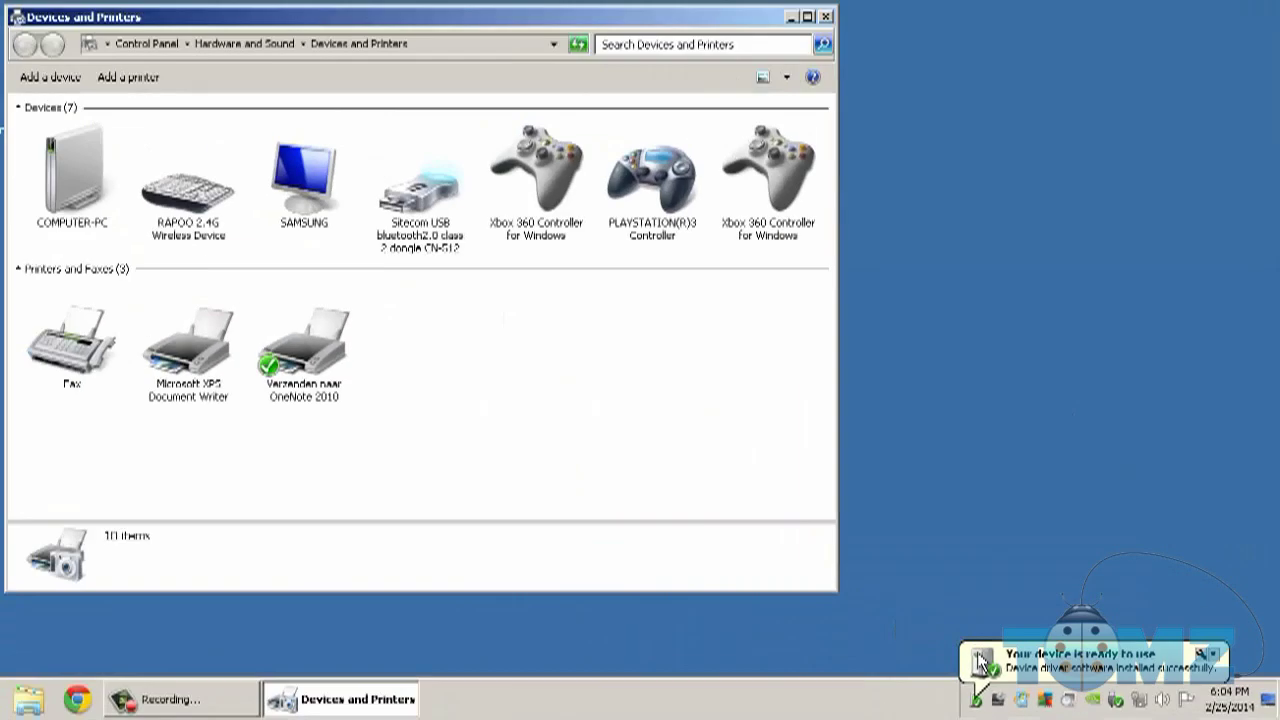
Bring up the game controller settings for the PLAYSTATION(R)3 Controller and check the test page of the first listed controller
{"action": "left_click", "coordinate": [770, 216]}
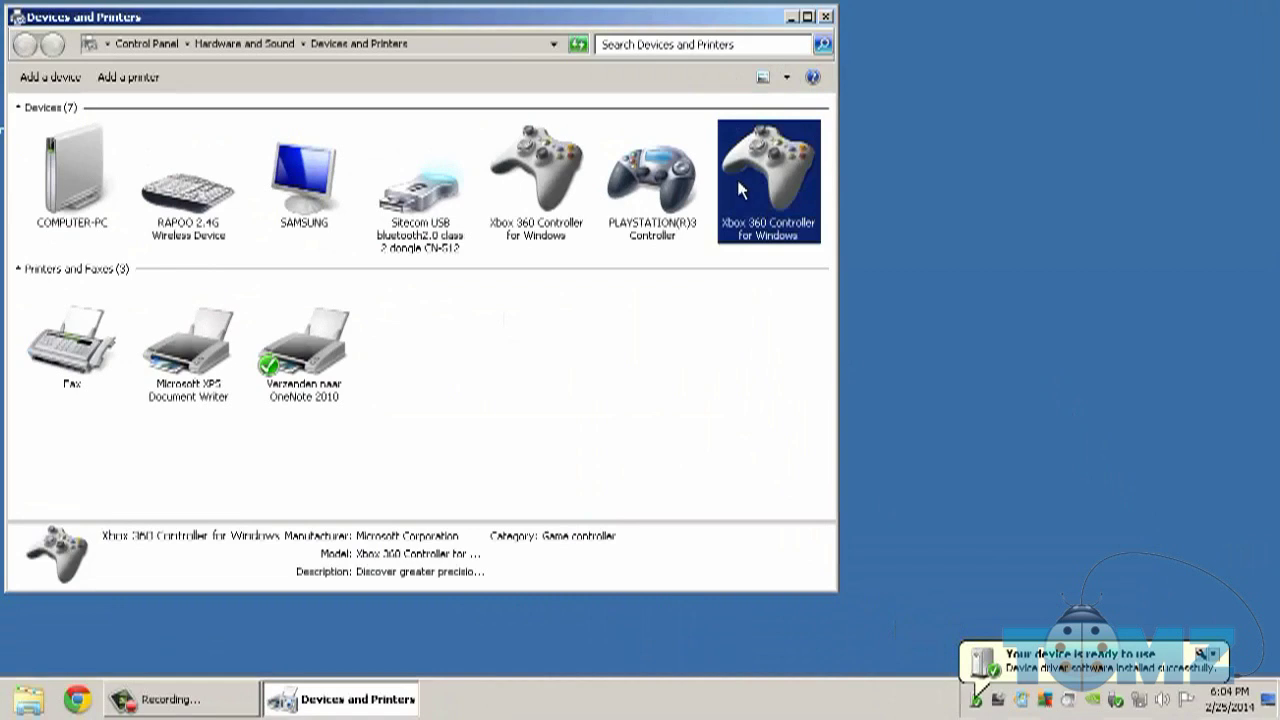
{"action": "left_click", "coordinate": [652, 187]}
{"action": "right_click", "coordinate": [652, 187]}
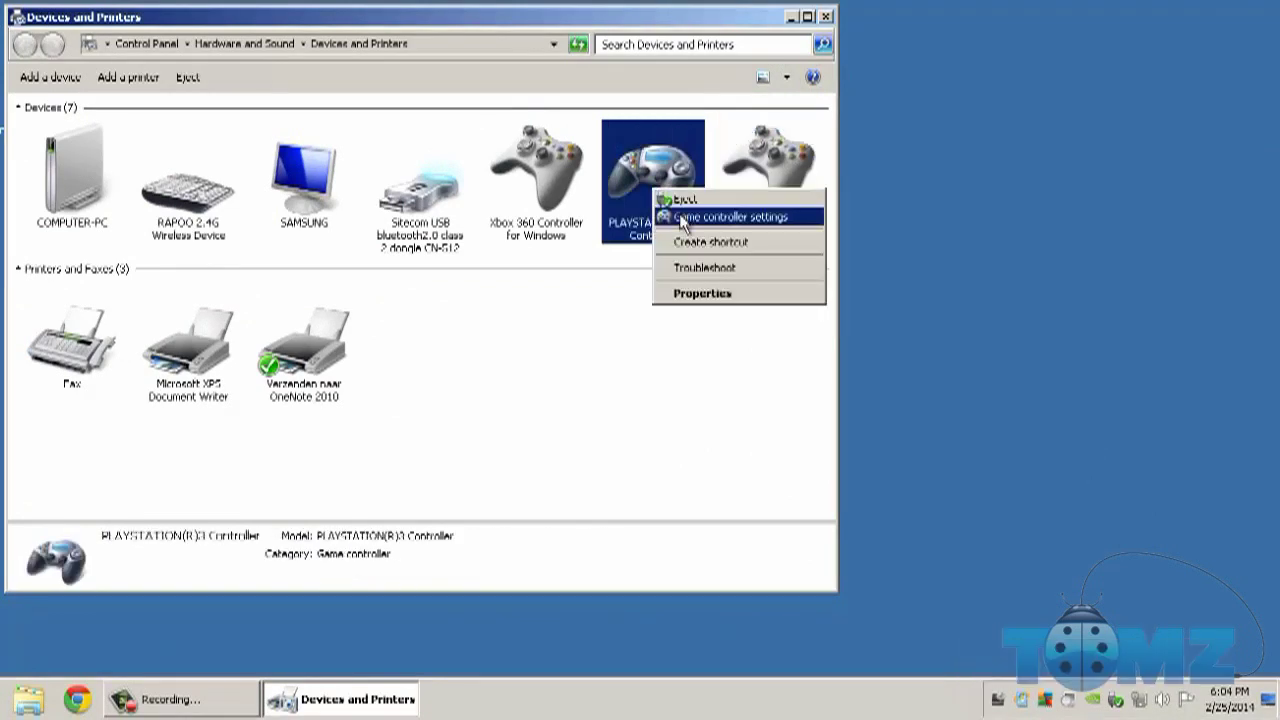
{"action": "left_click", "coordinate": [688, 216]}
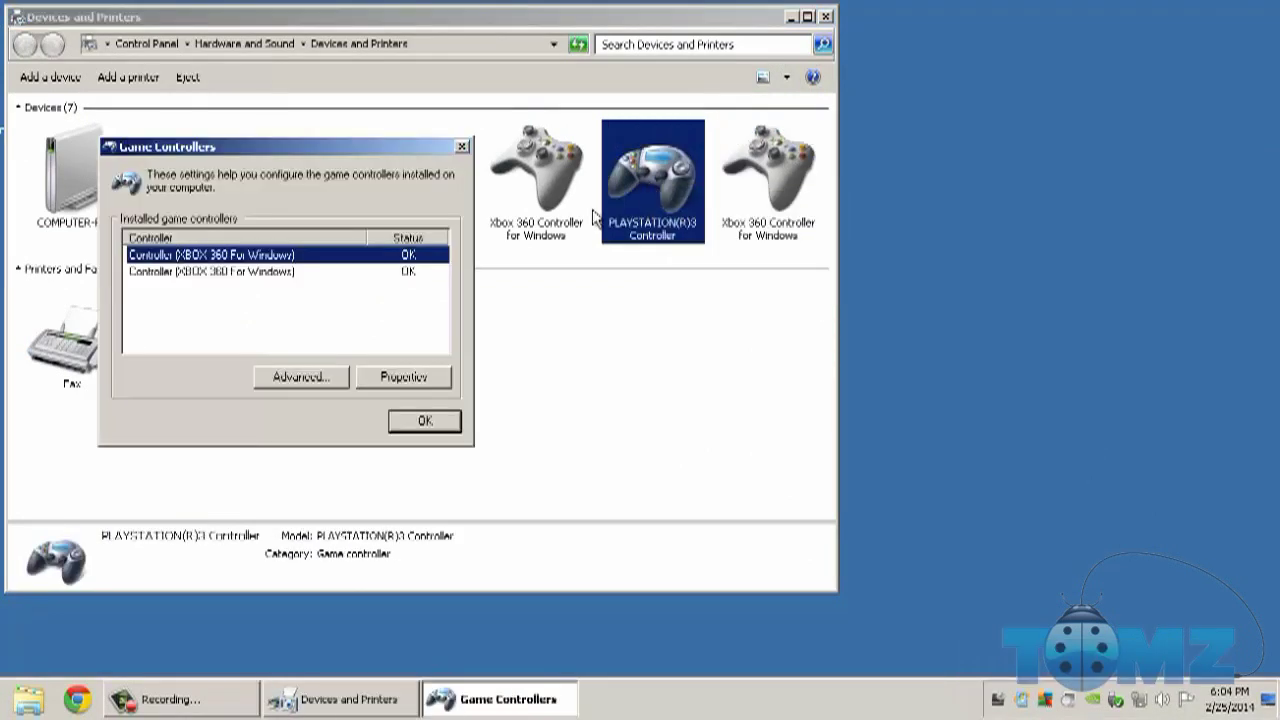
{"action": "left_click", "coordinate": [392, 374]}
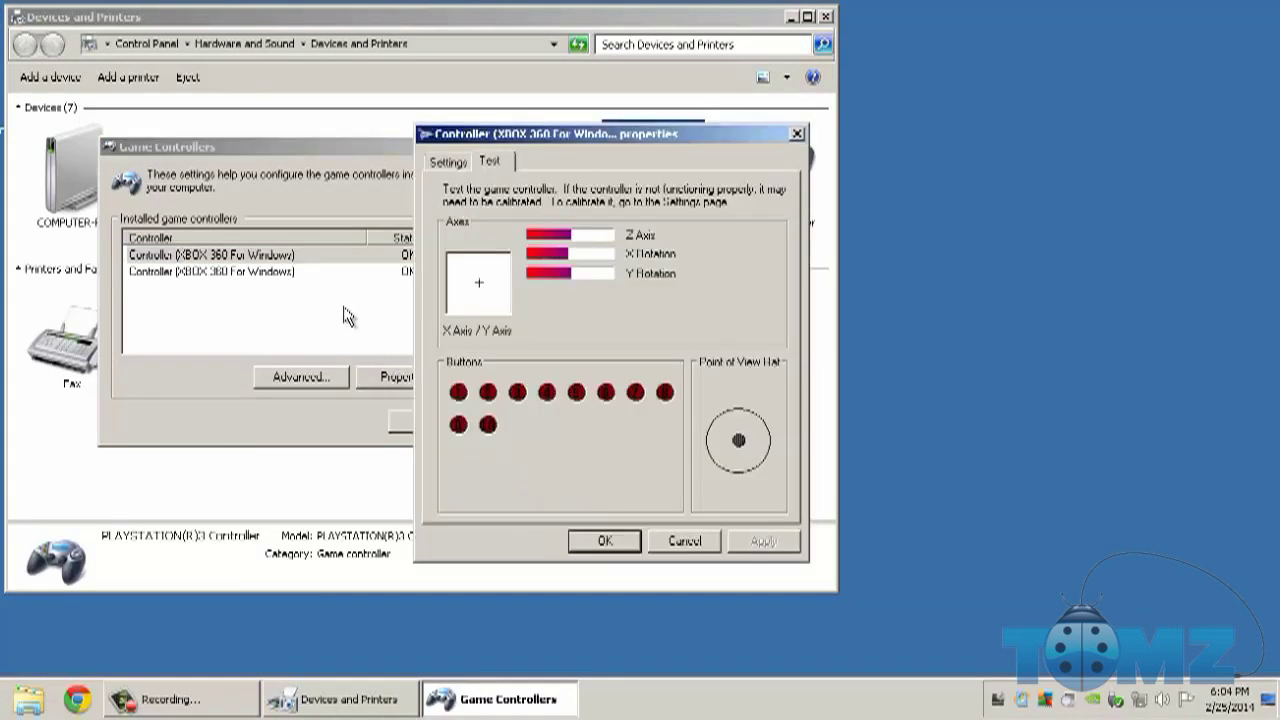
{"action": "left_click", "coordinate": [603, 541]}
Check the test page of the second listed controller, and close the game controller settings and Devices and Printers
{"action": "left_click", "coordinate": [380, 271]}
{"action": "left_click", "coordinate": [398, 377]}
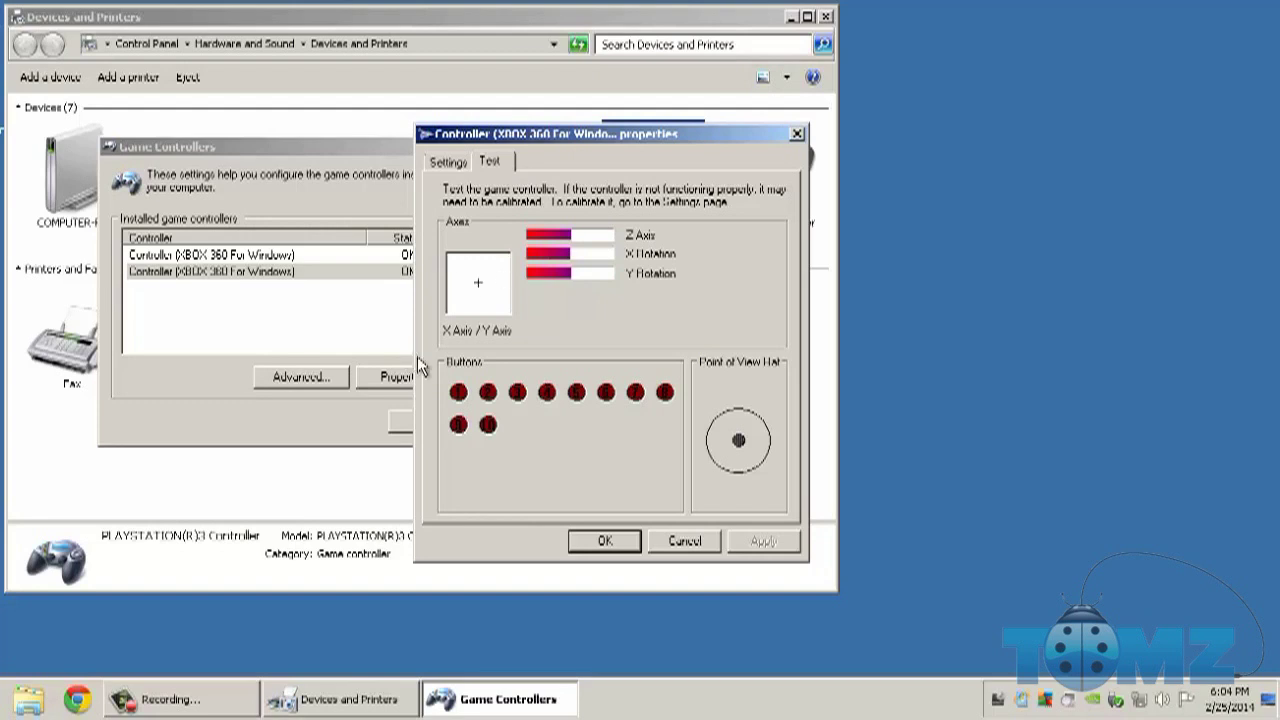
{"action": "left_click", "coordinate": [602, 541]}
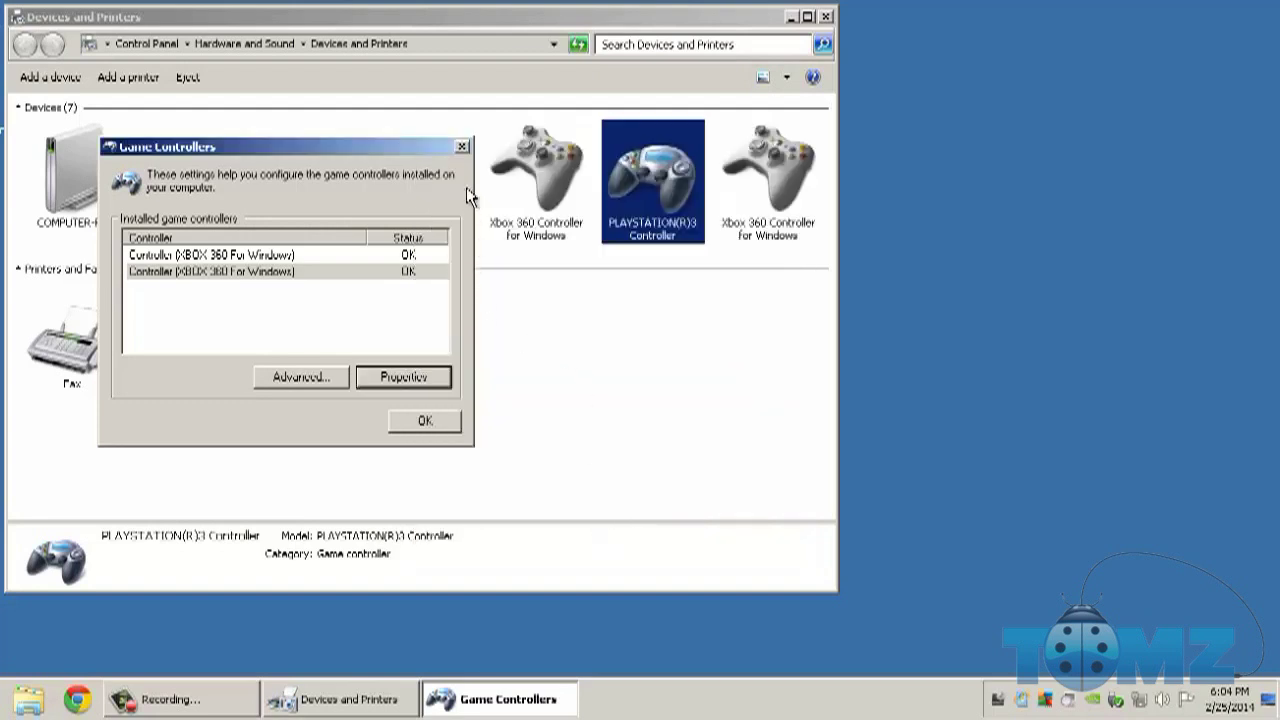
{"action": "left_click", "coordinate": [427, 422]}
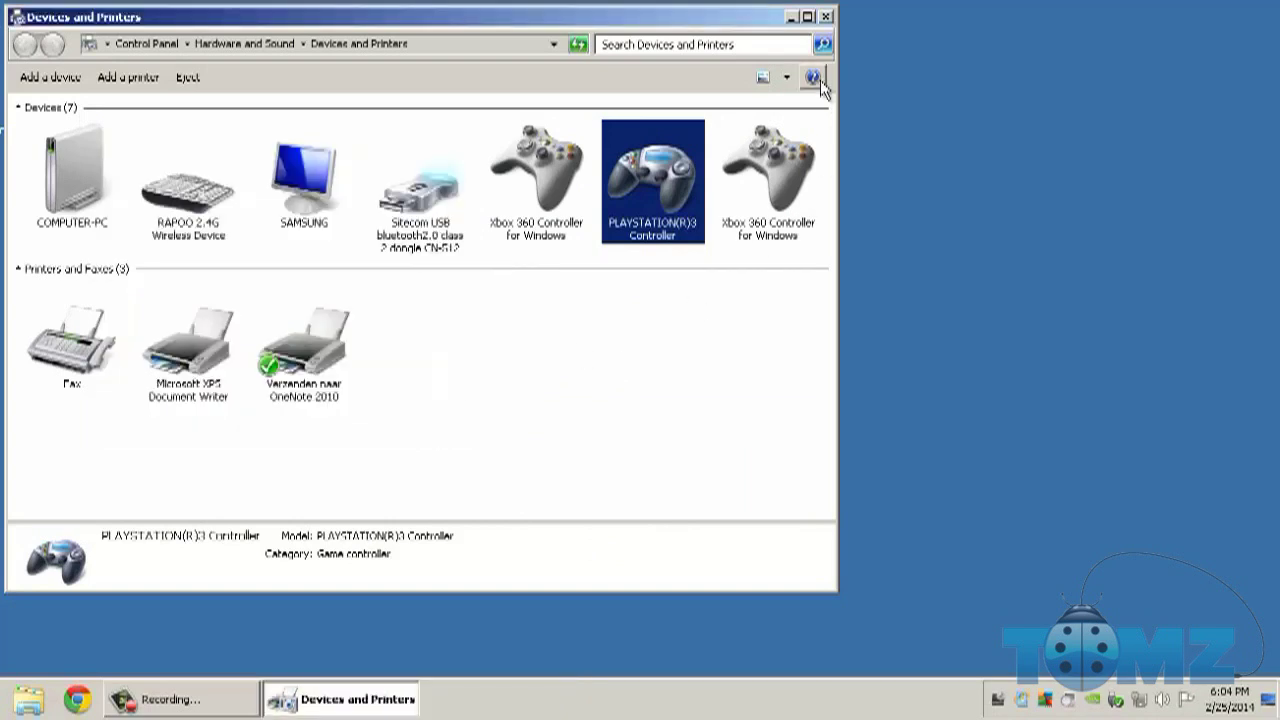
{"action": "left_click", "coordinate": [827, 18]}
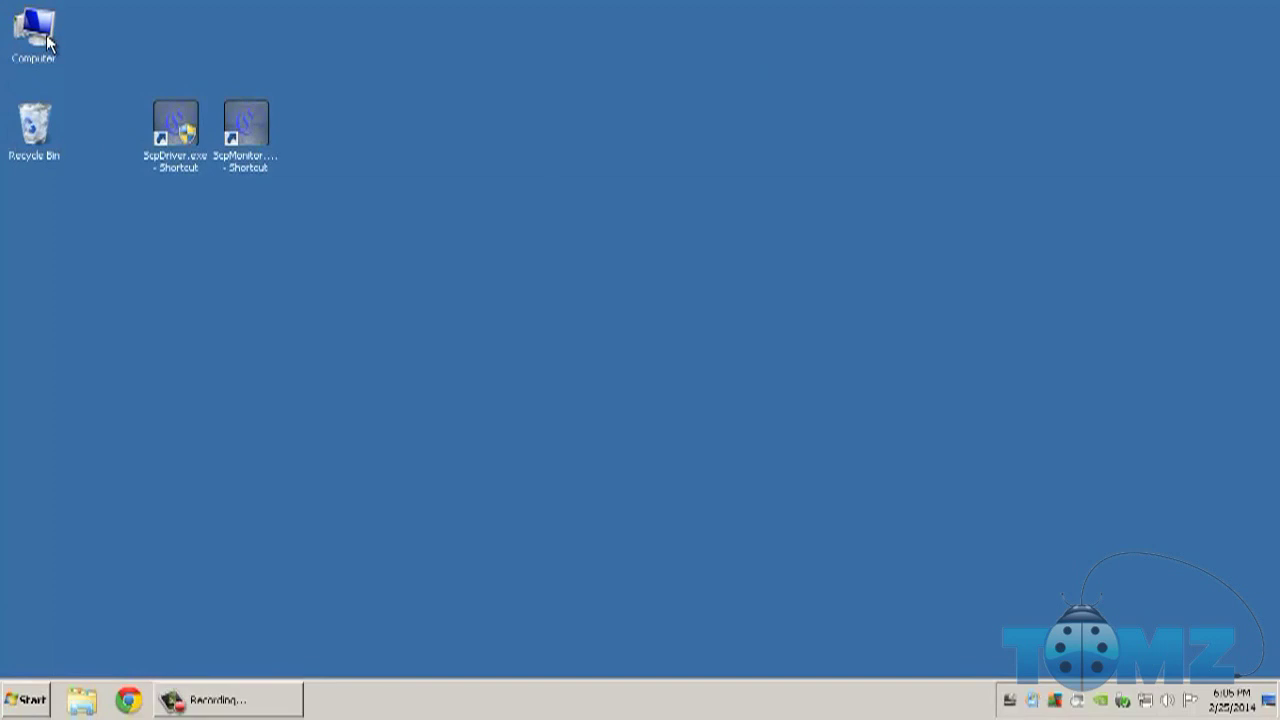
Browse to D:\share1\Emulators\Sega 16bit and launch Fusion.exe
{"action": "double_click", "coordinate": [48, 42]}
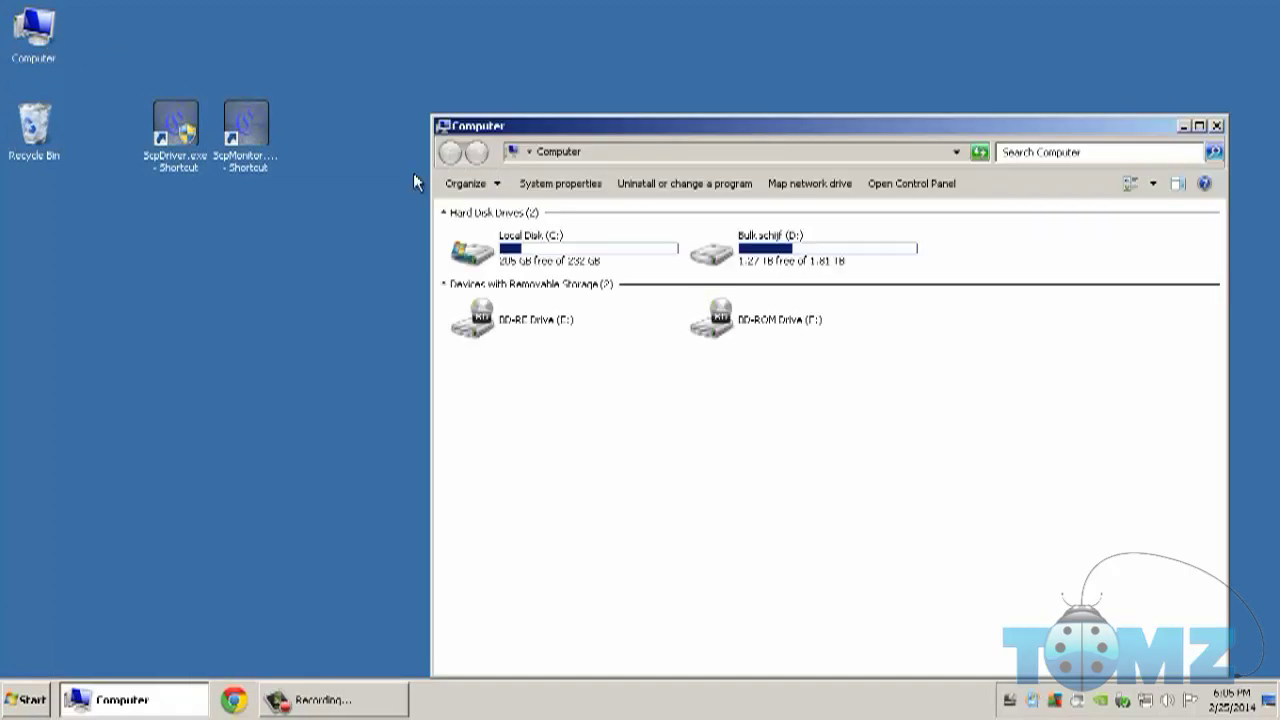
{"action": "double_click", "coordinate": [762, 250]}
{"action": "double_click", "coordinate": [503, 262]}
{"action": "double_click", "coordinate": [501, 258]}
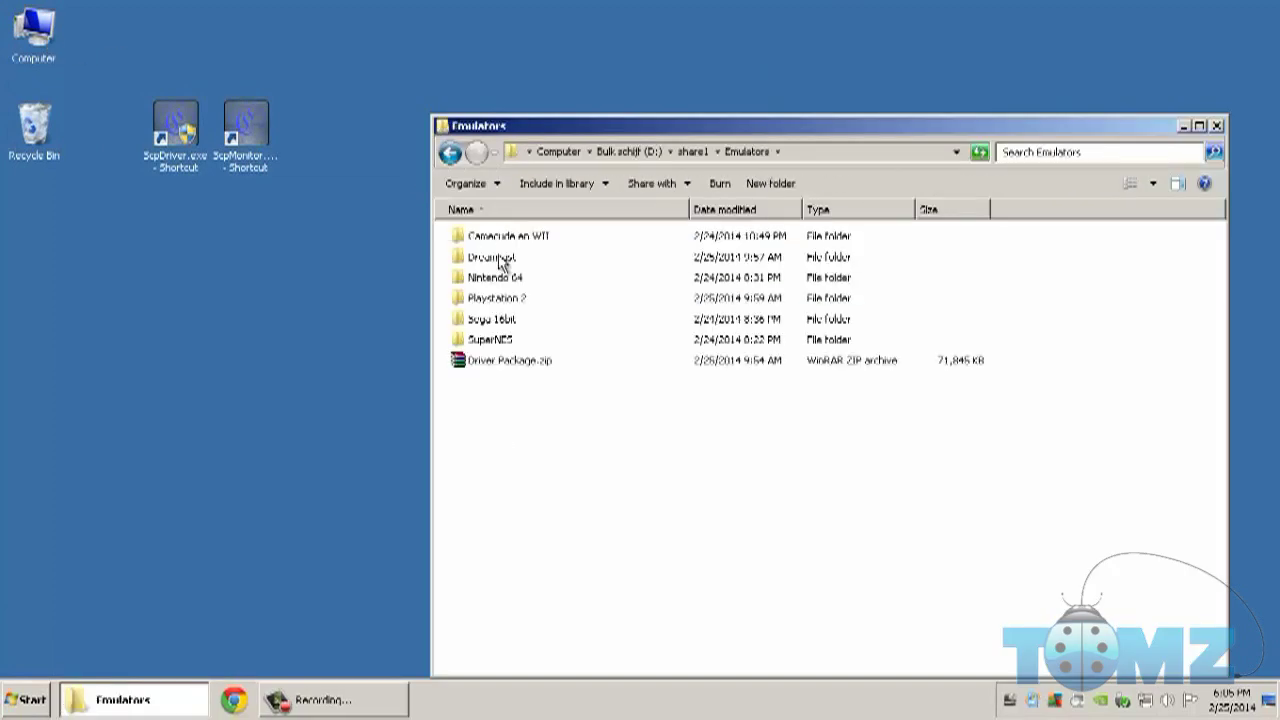
{"action": "double_click", "coordinate": [505, 320]}
{"action": "left_click", "coordinate": [506, 259]}
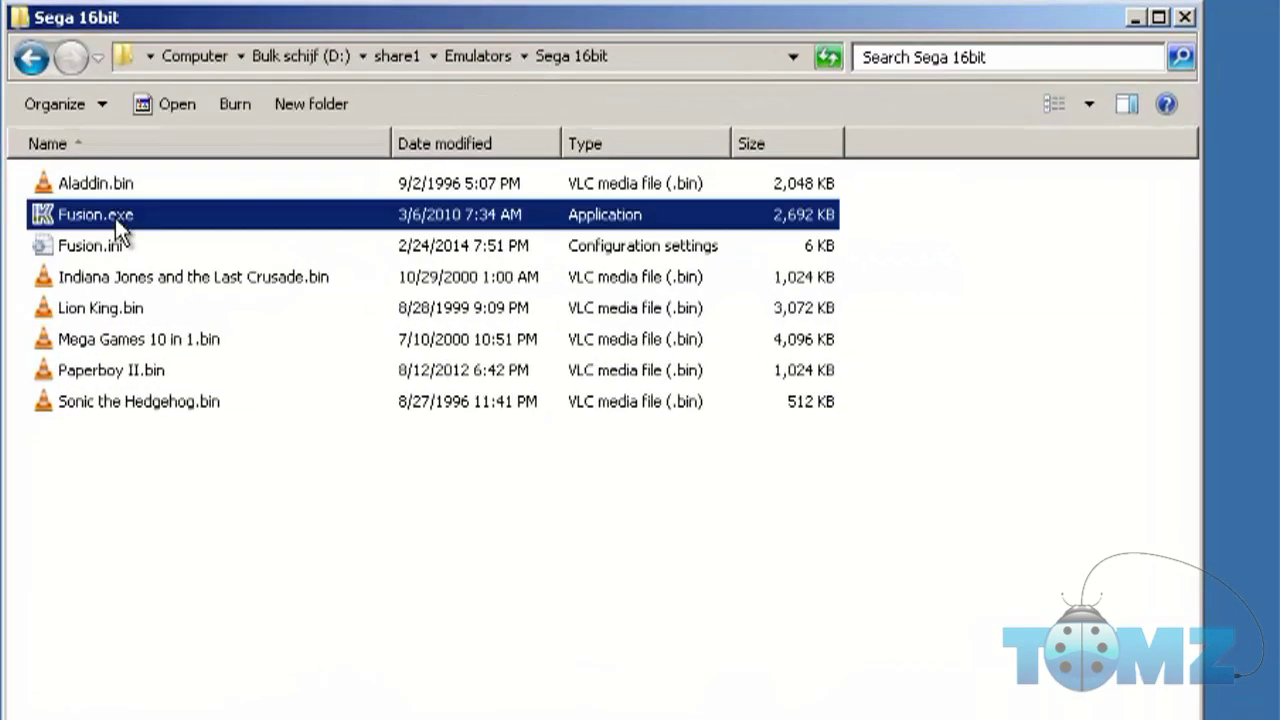
{"action": "double_click", "coordinate": [115, 218]}
{"action": "left_click", "coordinate": [388, 375]}
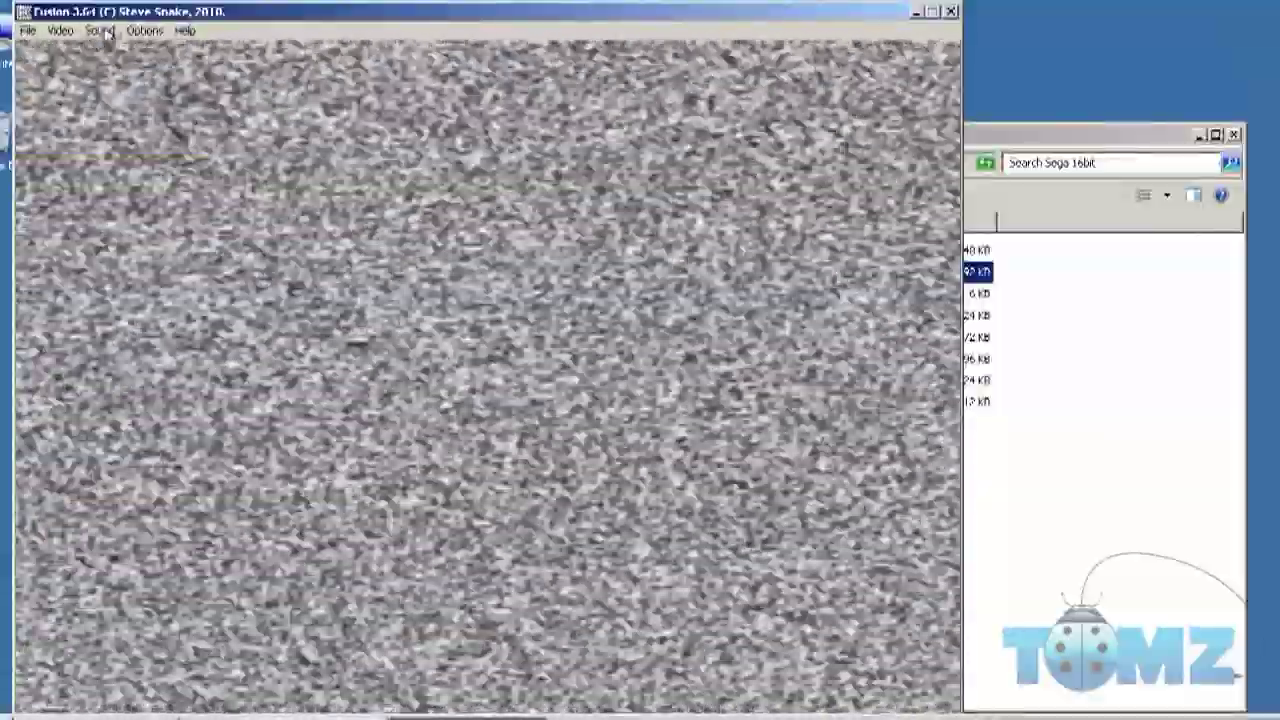
In Fusion's controller configuration, define the up, down, left and right directions for the Genesis Port 1 3 Btn Pad
{"action": "left_click", "coordinate": [101, 31]}
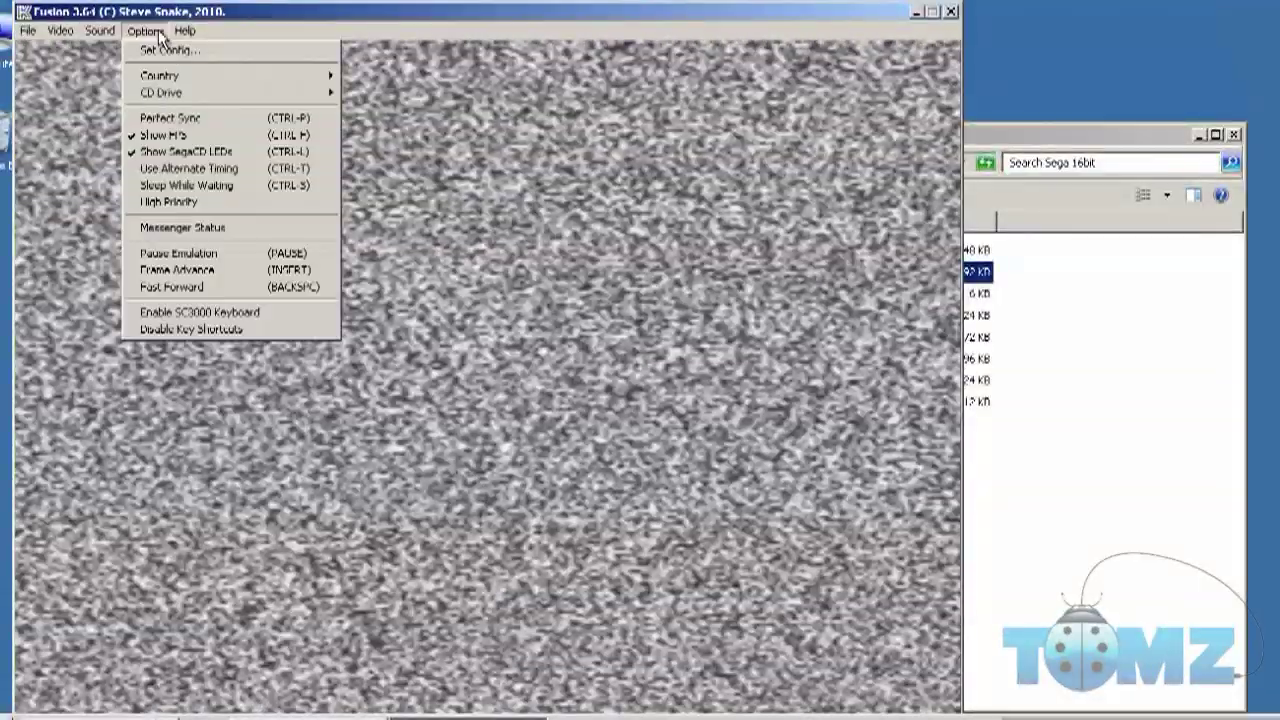
{"action": "left_click", "coordinate": [160, 50]}
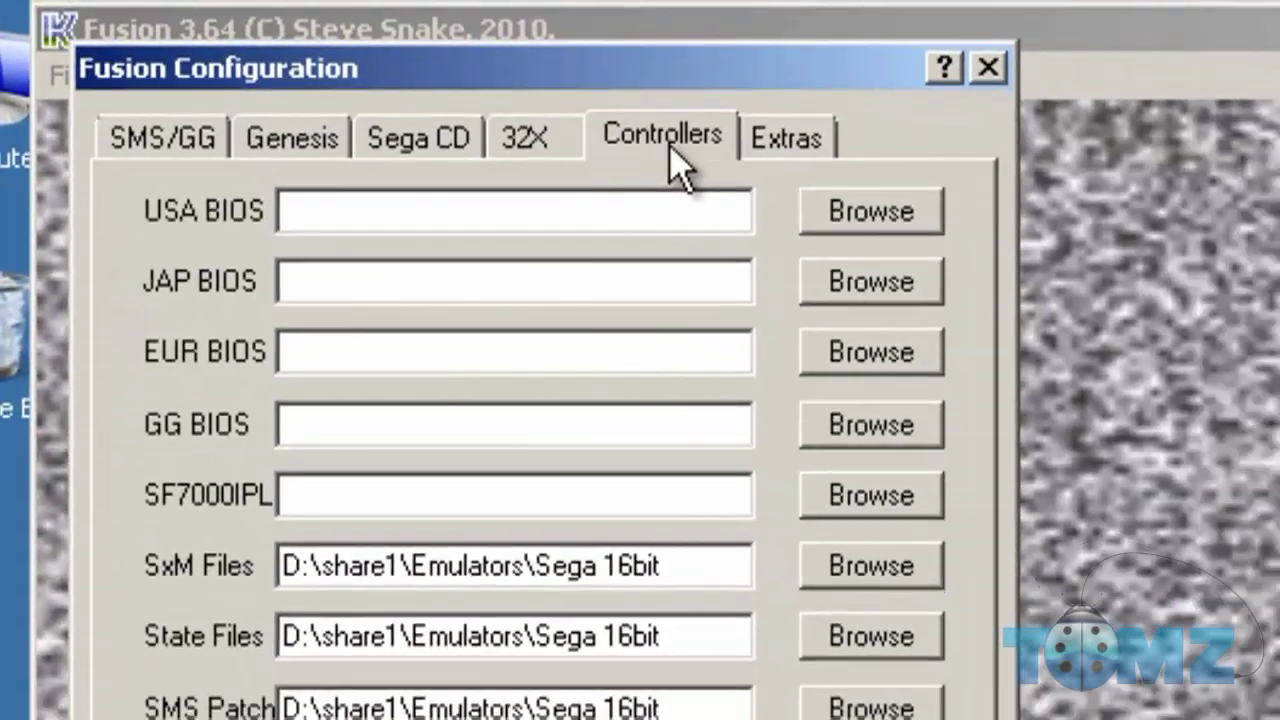
{"action": "left_click", "coordinate": [669, 150]}
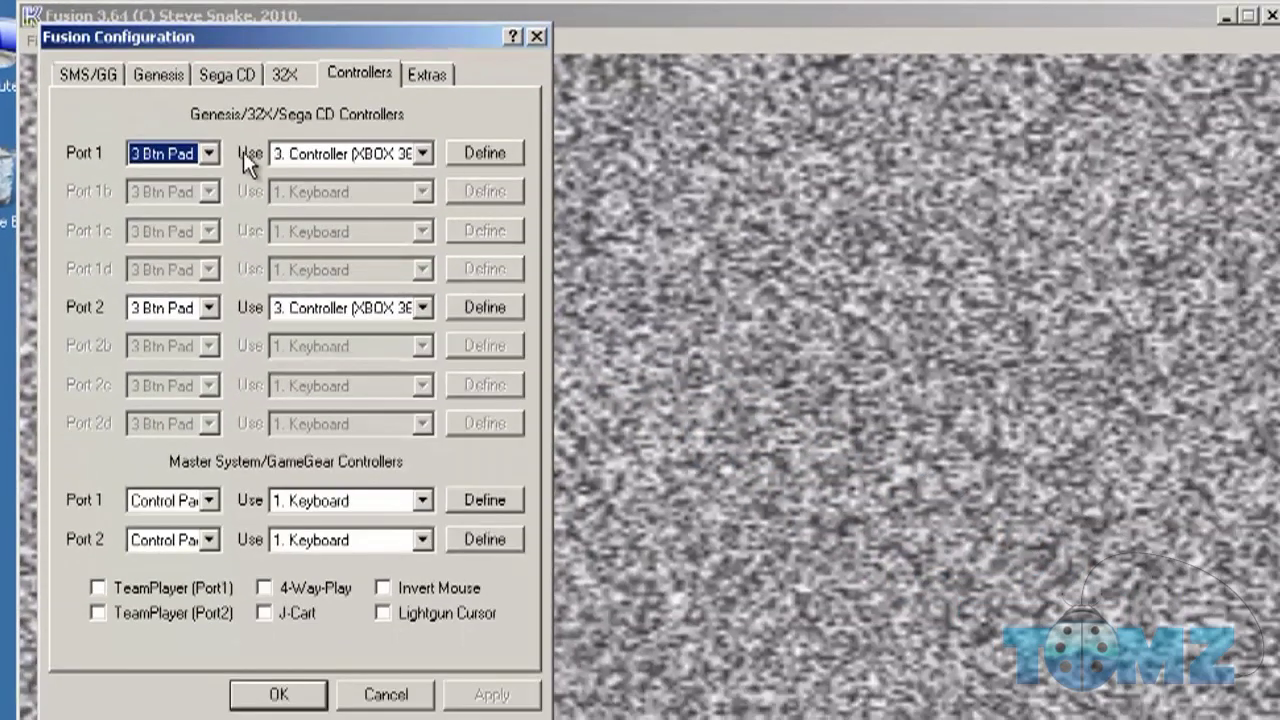
{"action": "left_click", "coordinate": [475, 163]}
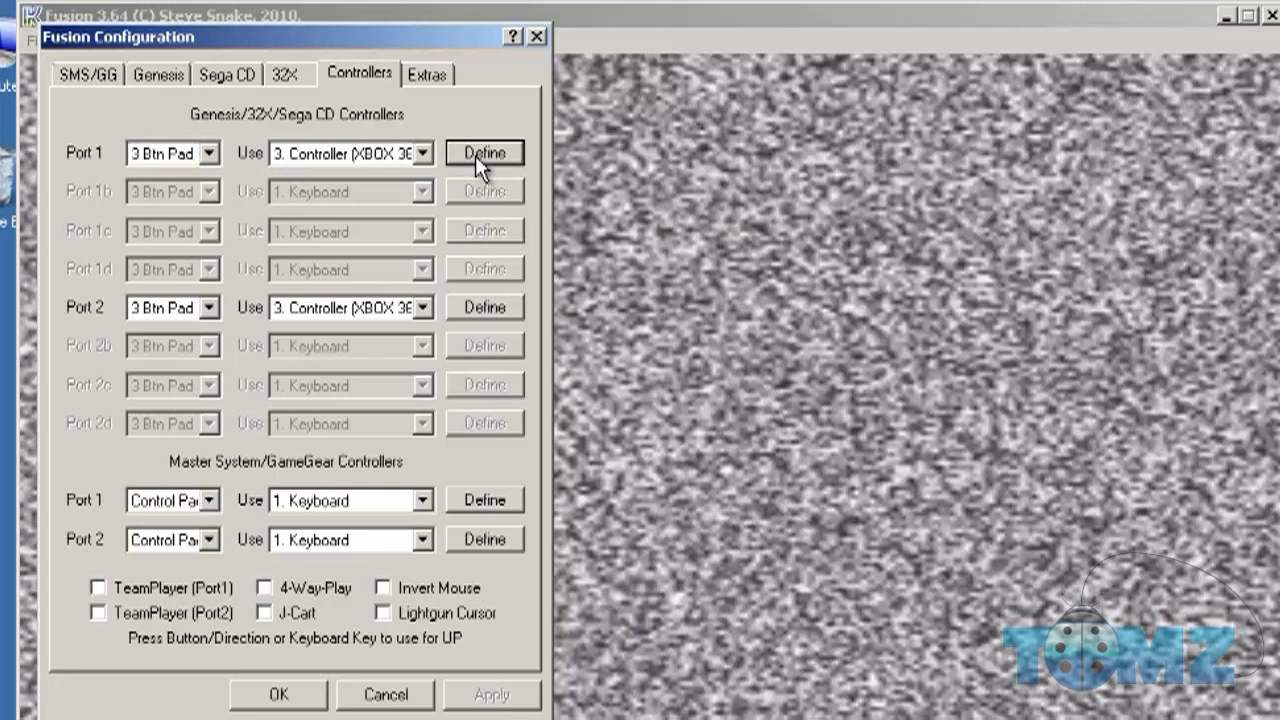
{"action": "key", "text": "Up"}
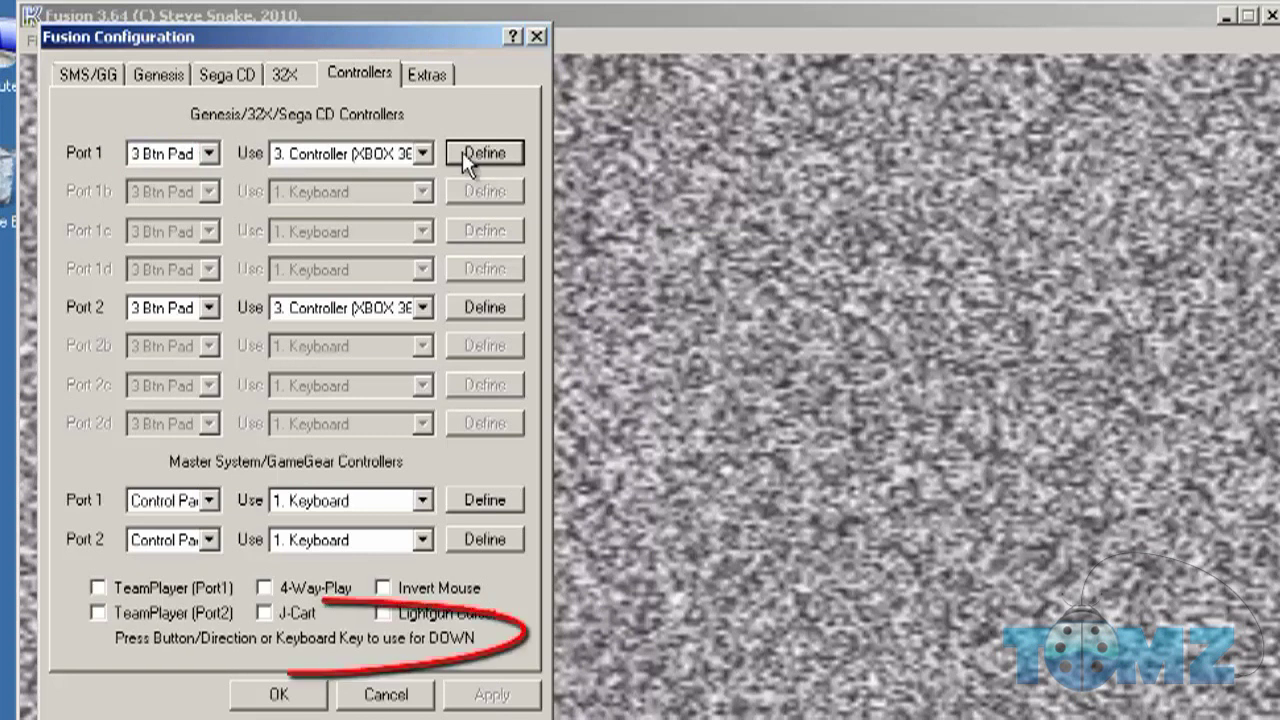
{"action": "key", "text": "Down"}
{"action": "key", "text": "Left"}
{"action": "key", "text": "Right"}
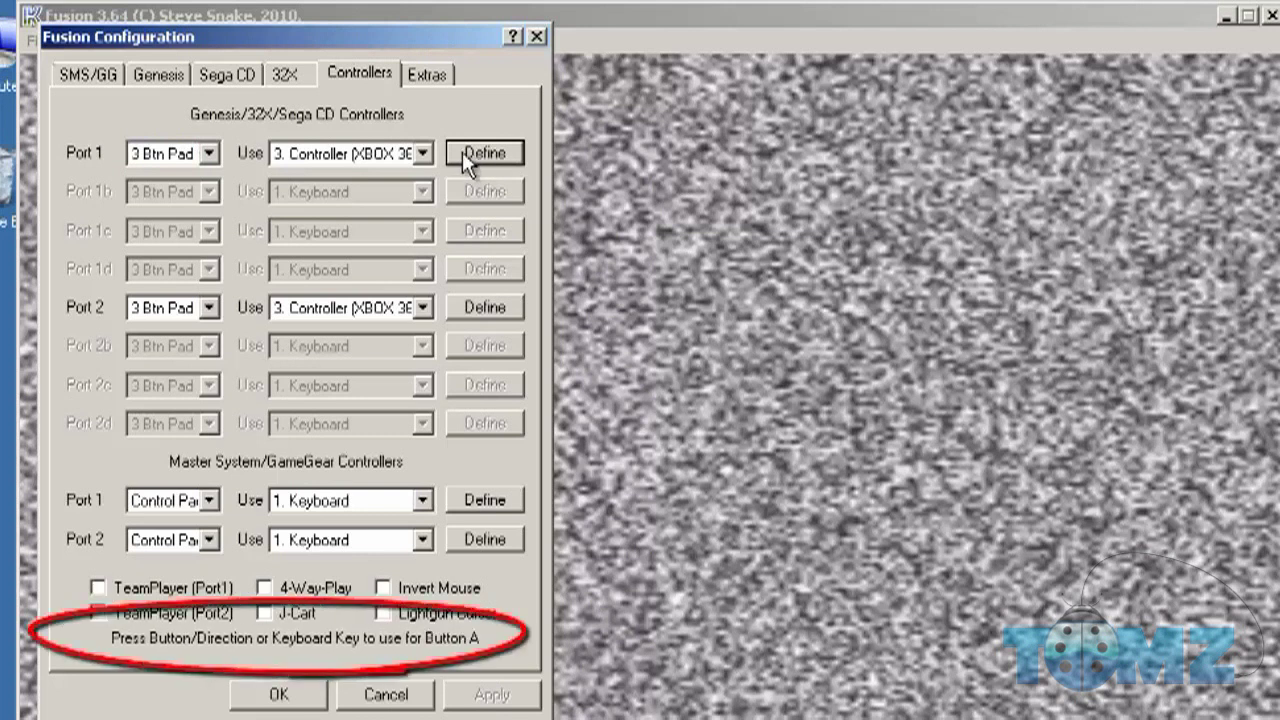
Assign the remaining Port 1 buttons, from Button A through START and Button Z, and accept the Fusion configuration
{"action": "key", "text": "Return"}
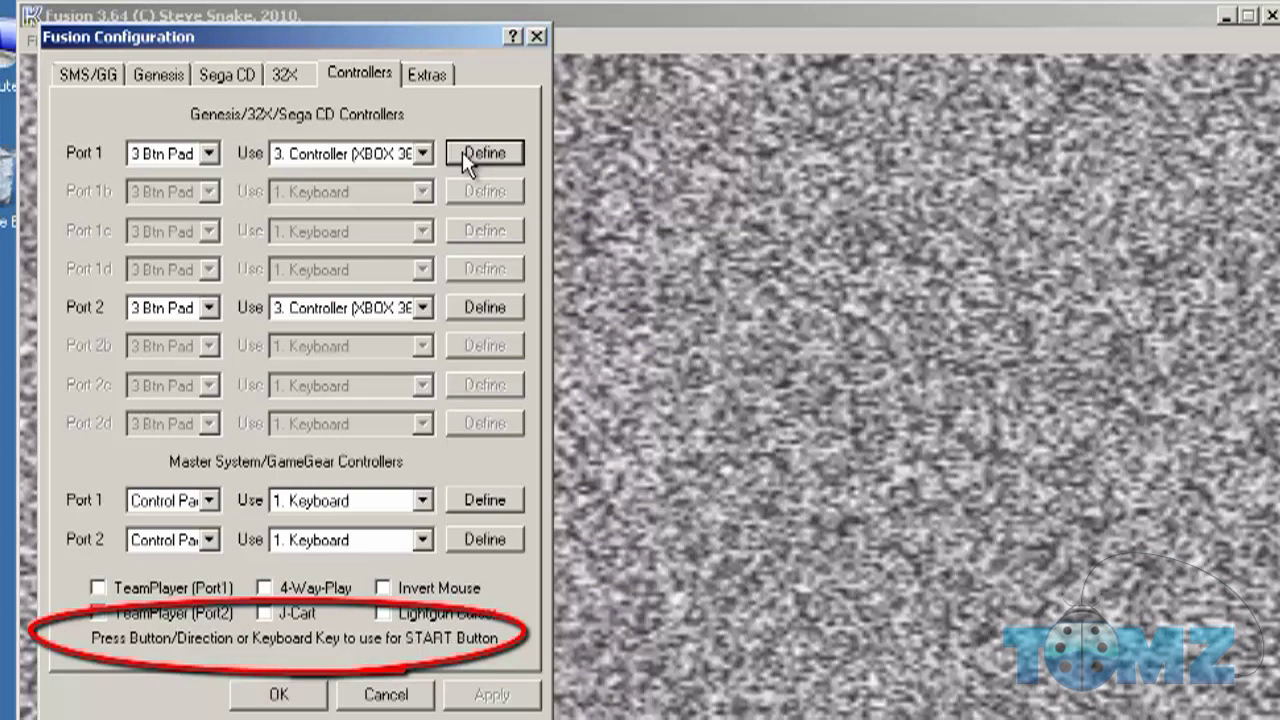
{"action": "key", "text": "Return"}
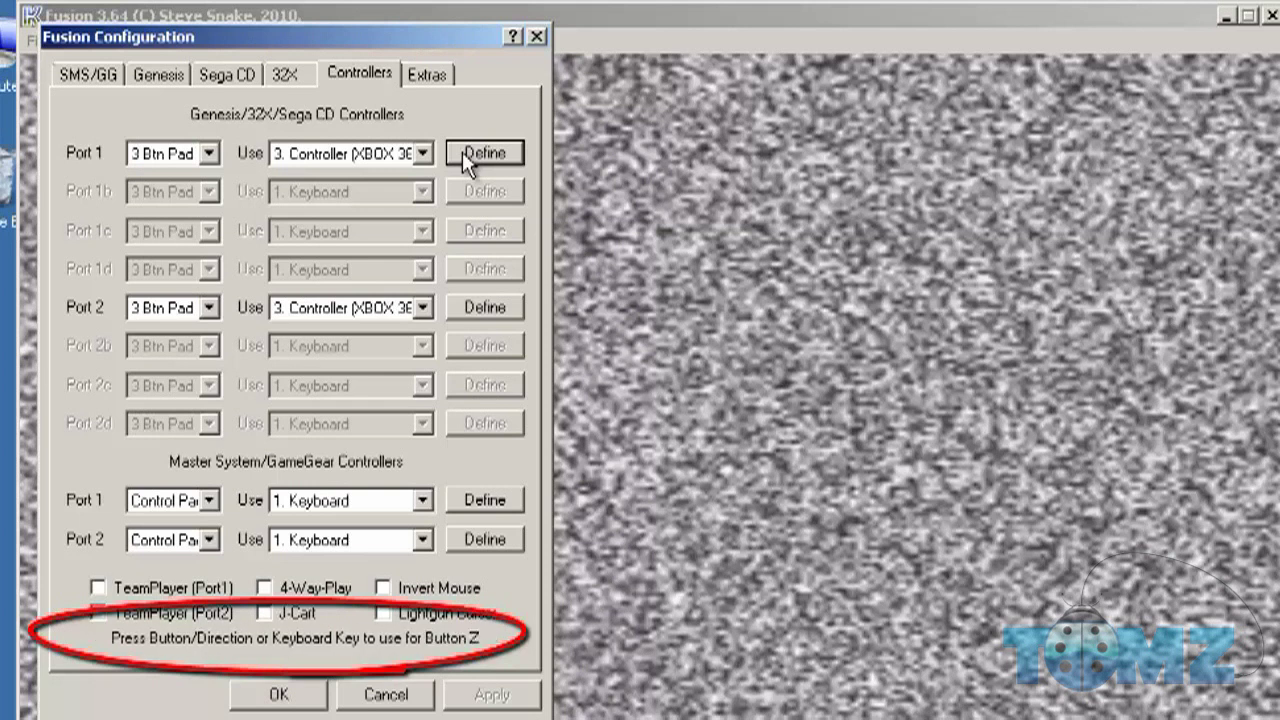
{"action": "key", "text": "Return"}
{"action": "key", "text": "Return"}
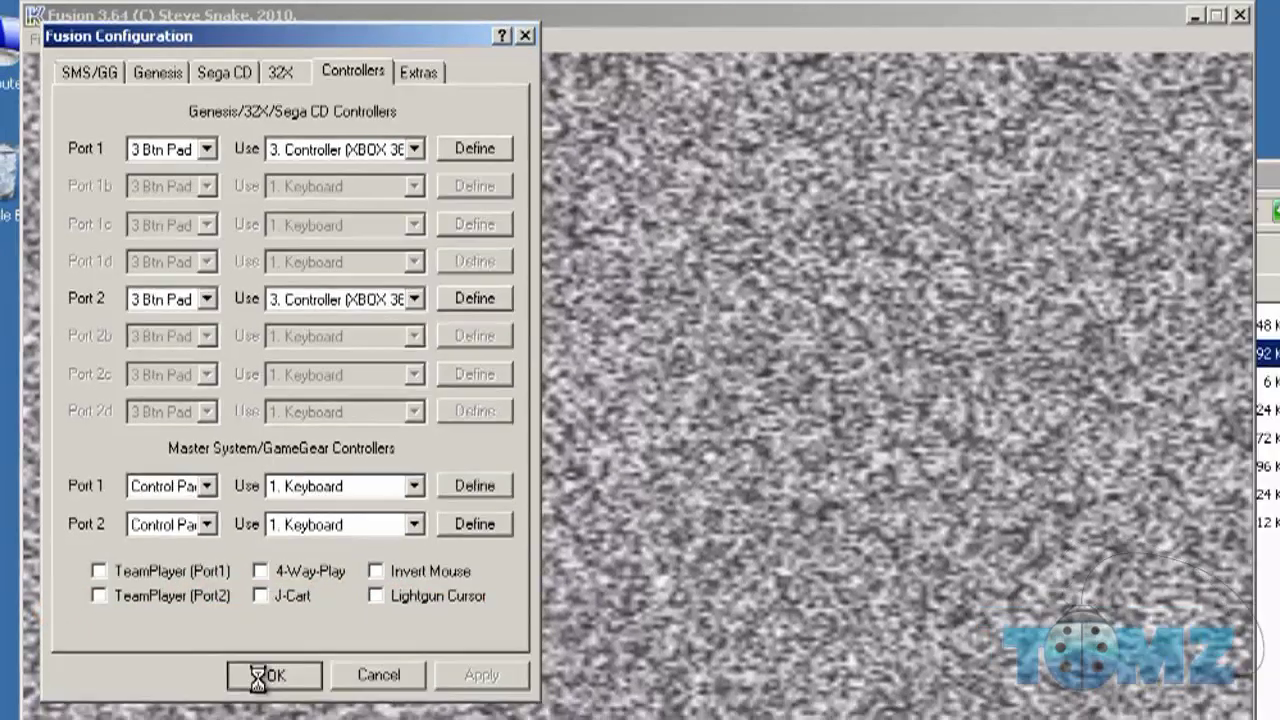
{"action": "left_click", "coordinate": [270, 694]}
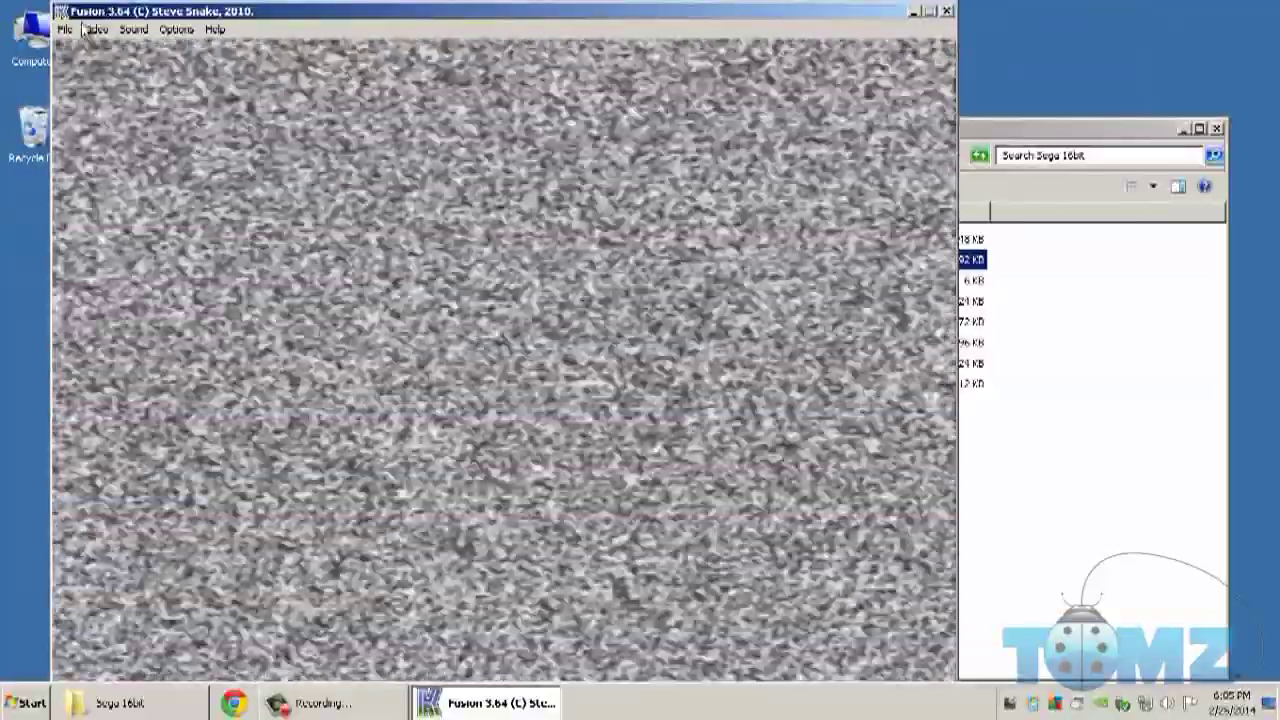
Load the Genesis ROM Aladdin.bin and switch the game to full screen
{"action": "left_click", "coordinate": [66, 29]}
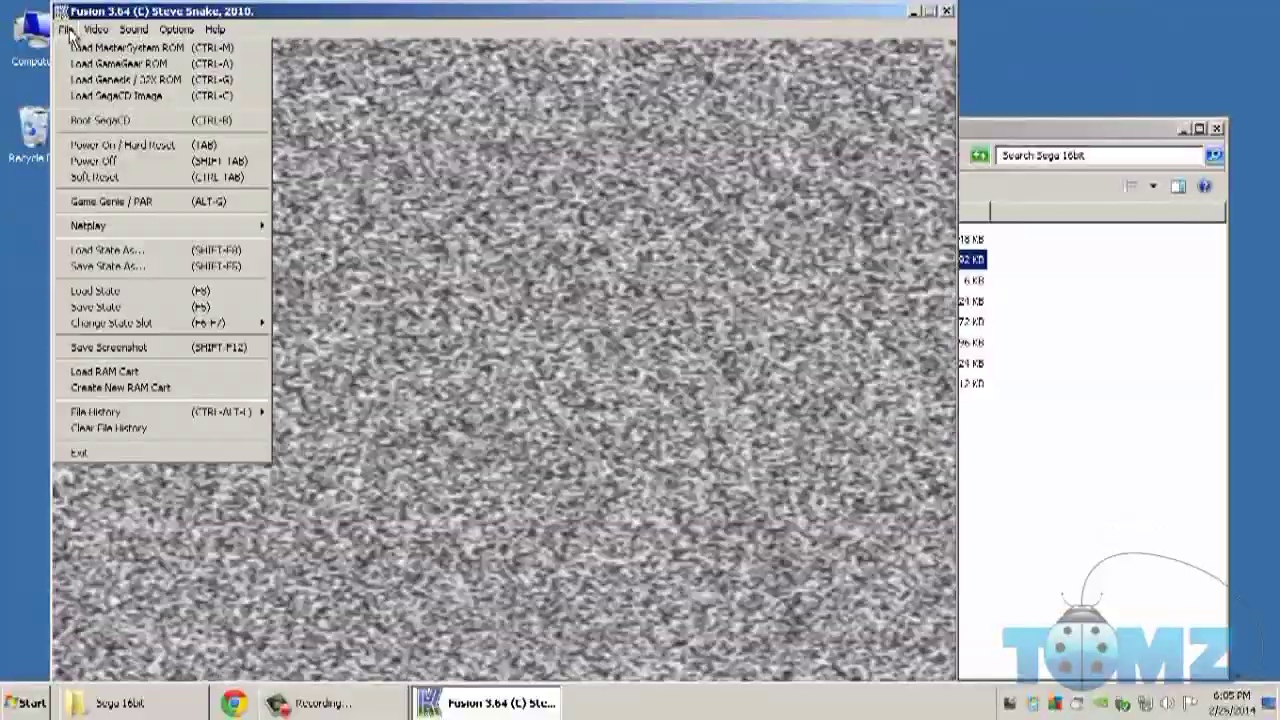
{"action": "left_click", "coordinate": [96, 80]}
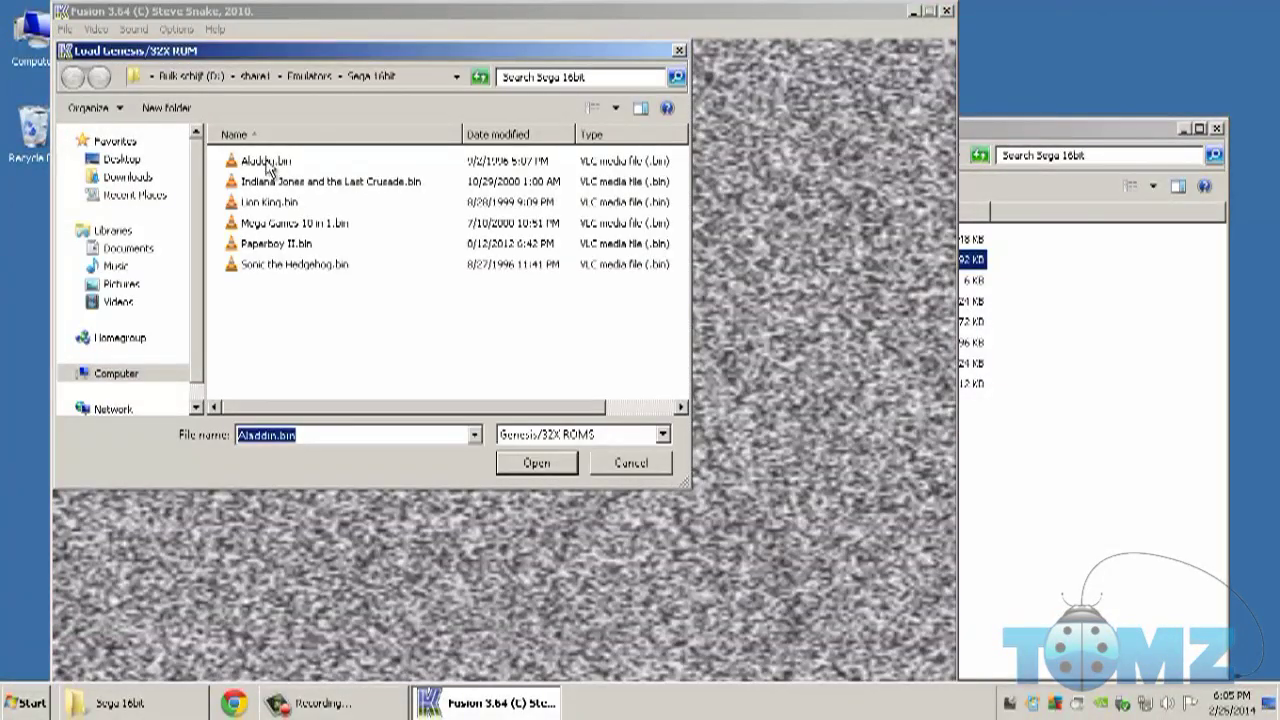
{"action": "double_click", "coordinate": [267, 163]}
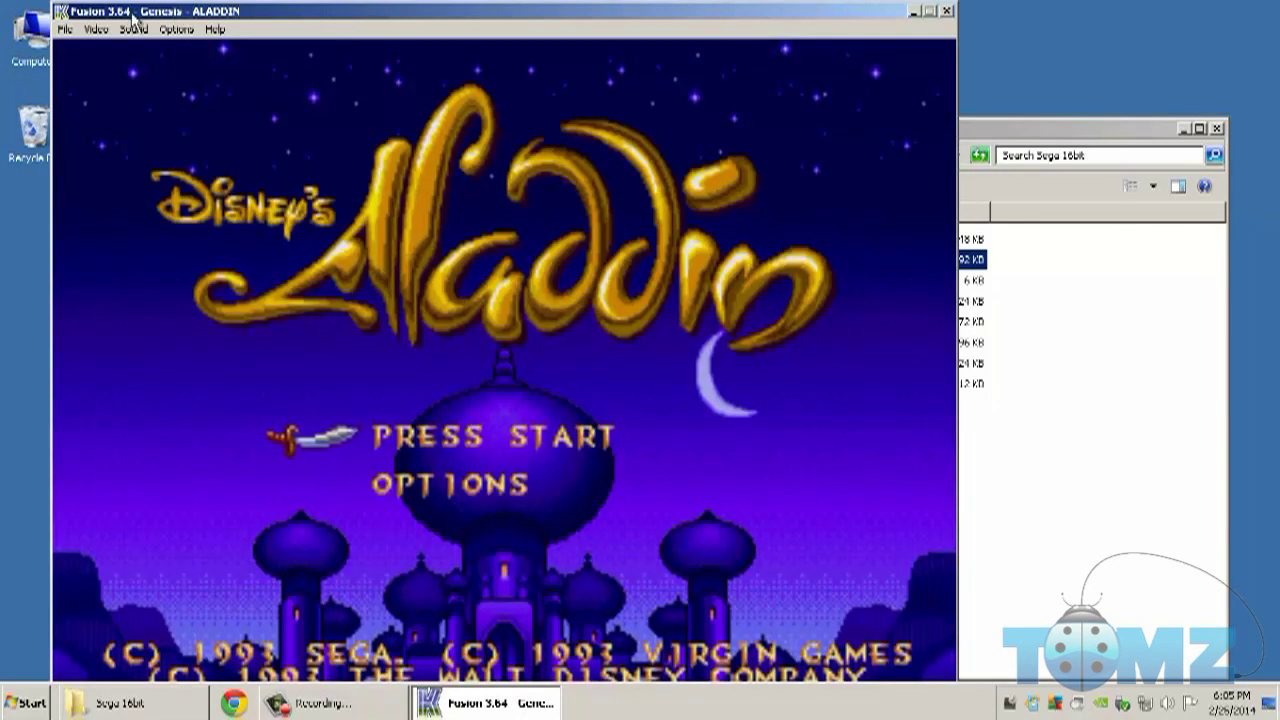
{"action": "left_click", "coordinate": [100, 30]}
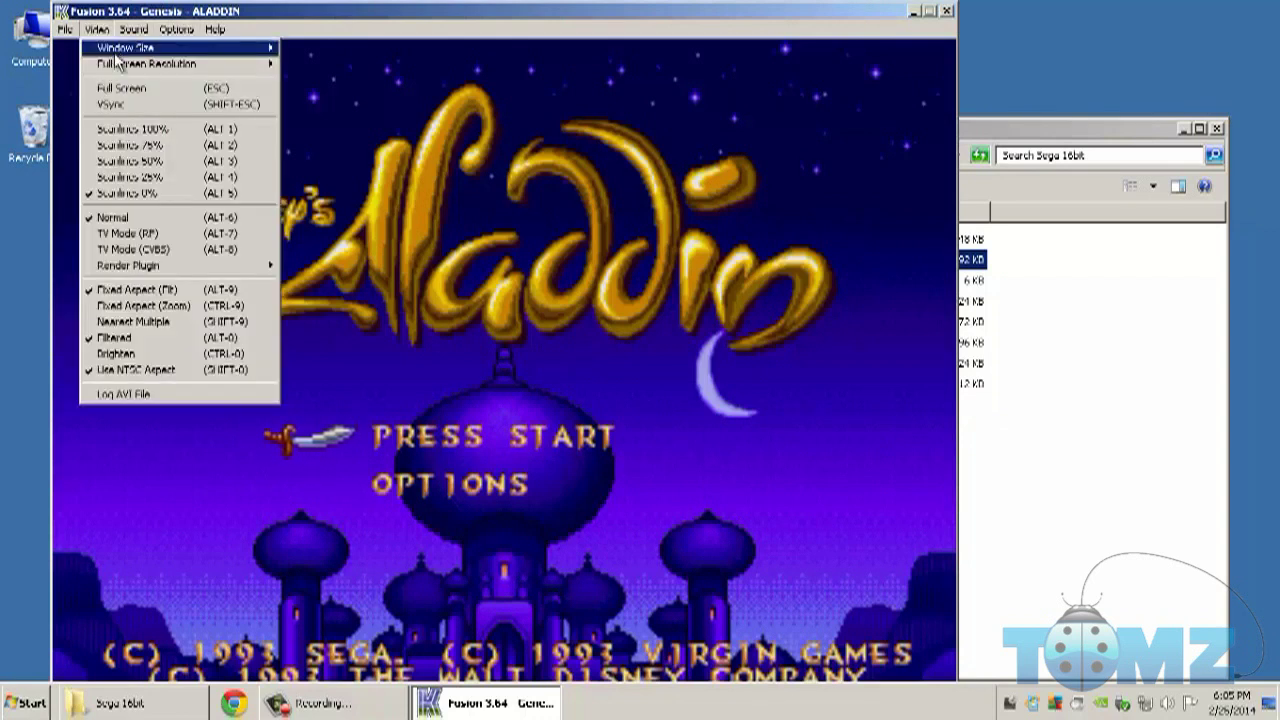
{"action": "mouse_move", "coordinate": [117, 64]}
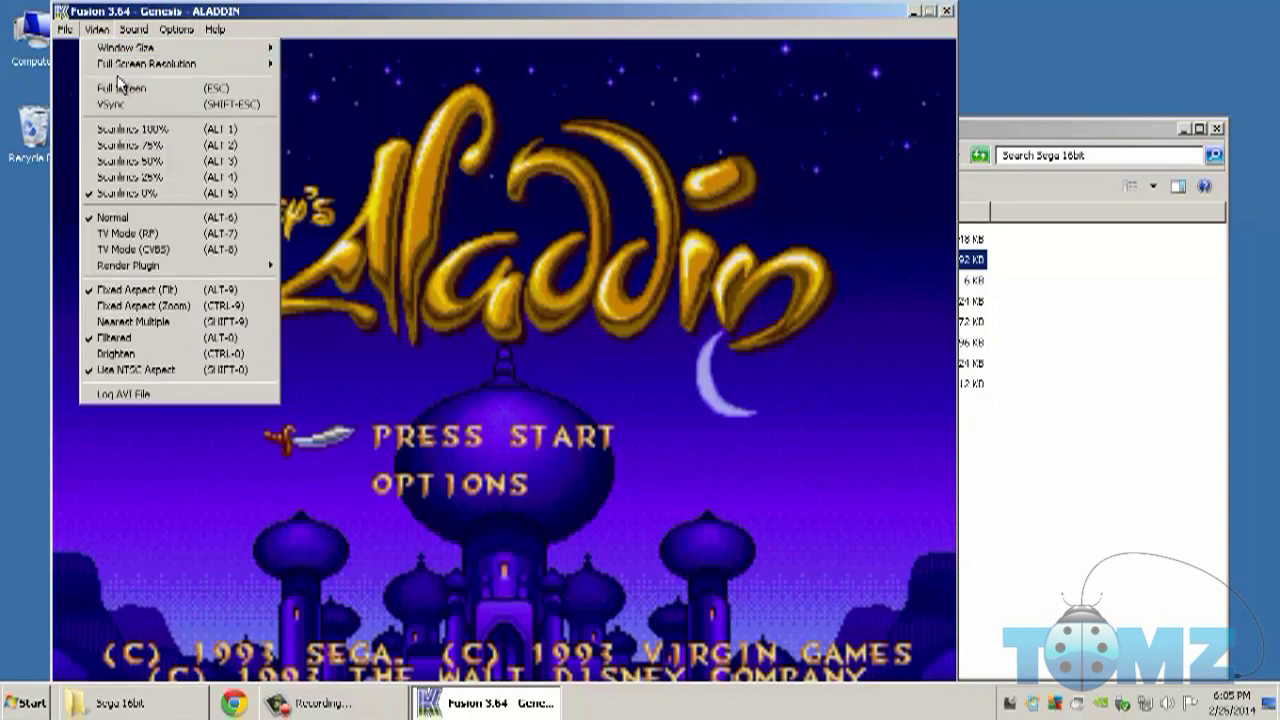
{"action": "left_click", "coordinate": [118, 88]}
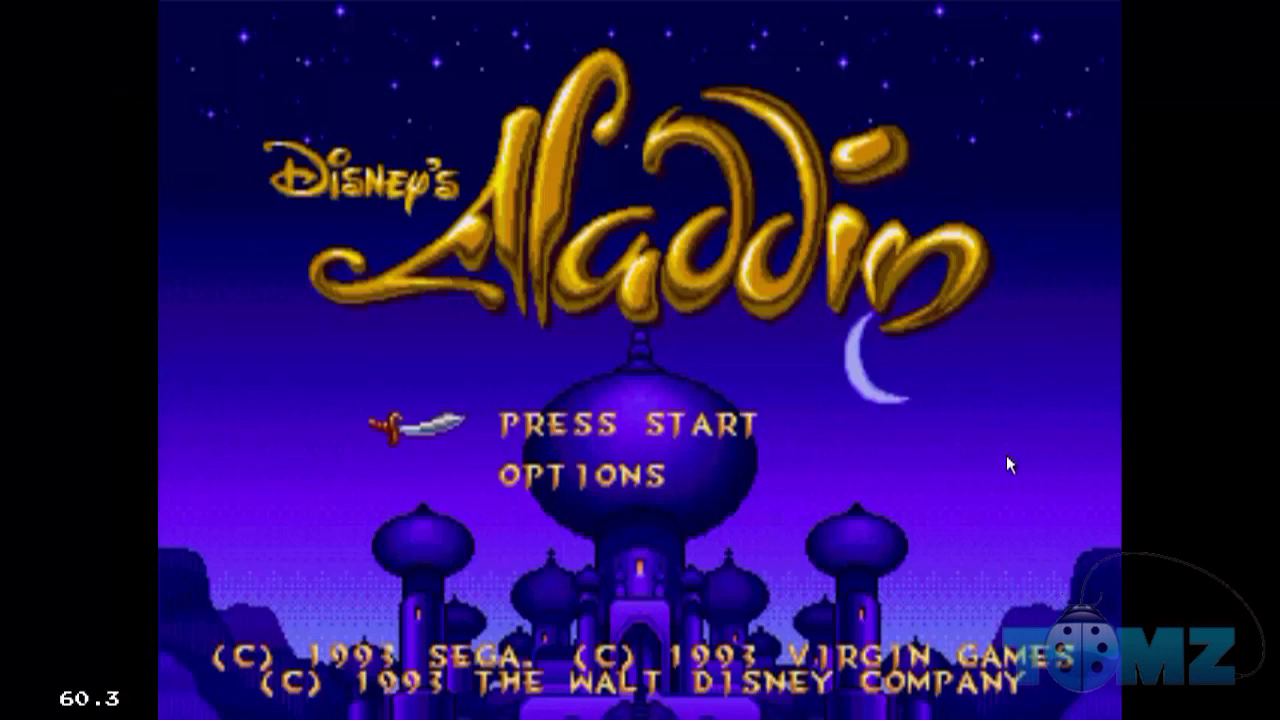
Start the Aladdin game from its title screen, skip the intro screens and run the character to the right
{"action": "key", "text": "Return"}
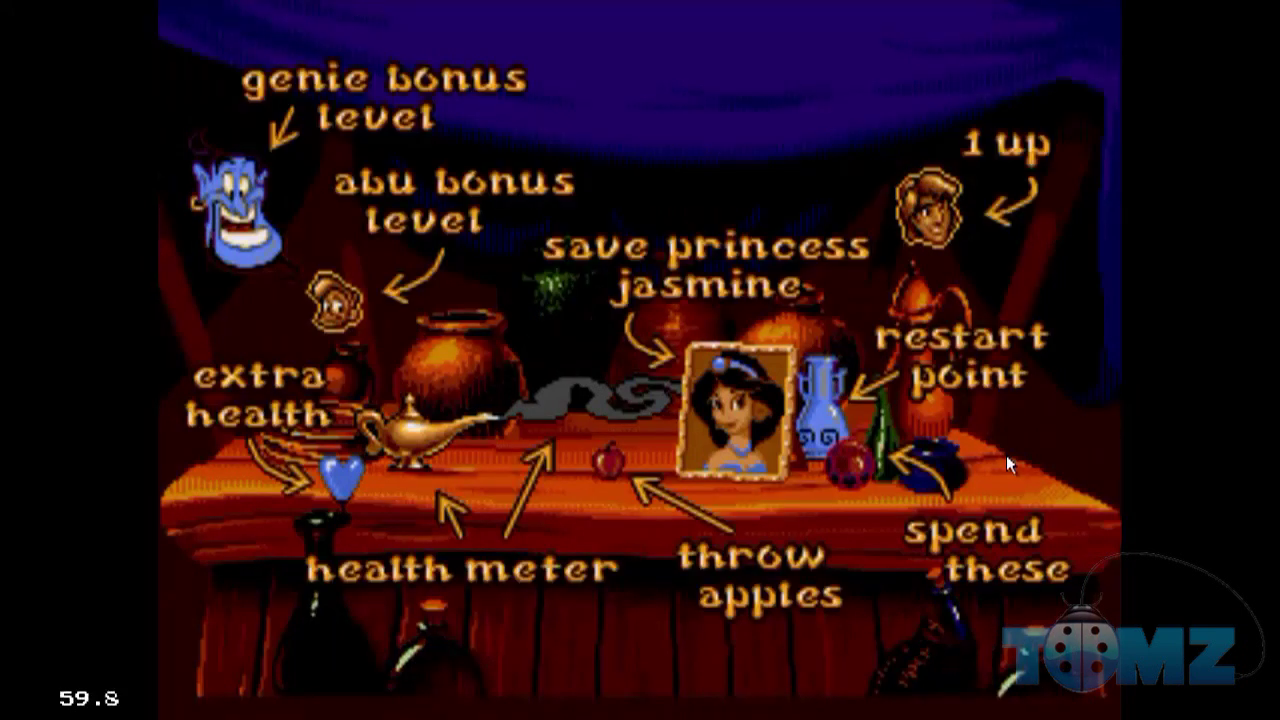
{"action": "key", "text": "Return"}
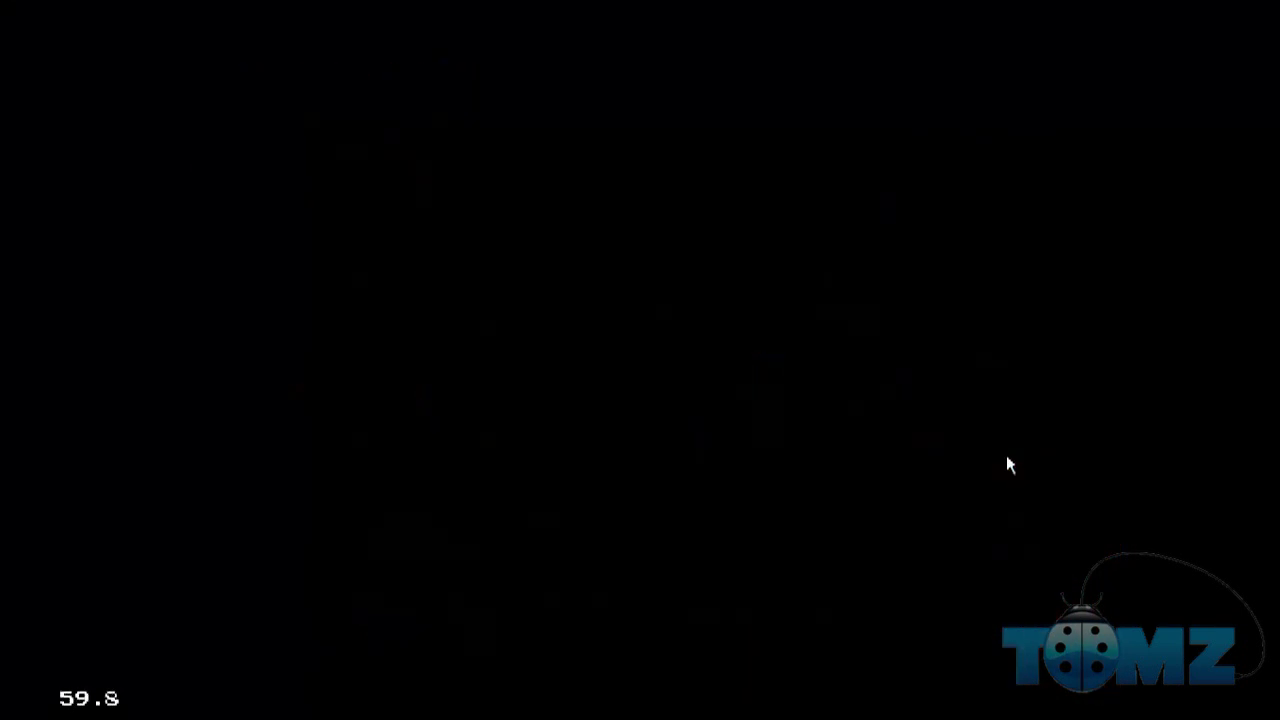
{"action": "key", "text": "Return"}
{"action": "key", "text": "Return"}
{"action": "key", "text": "Right"}
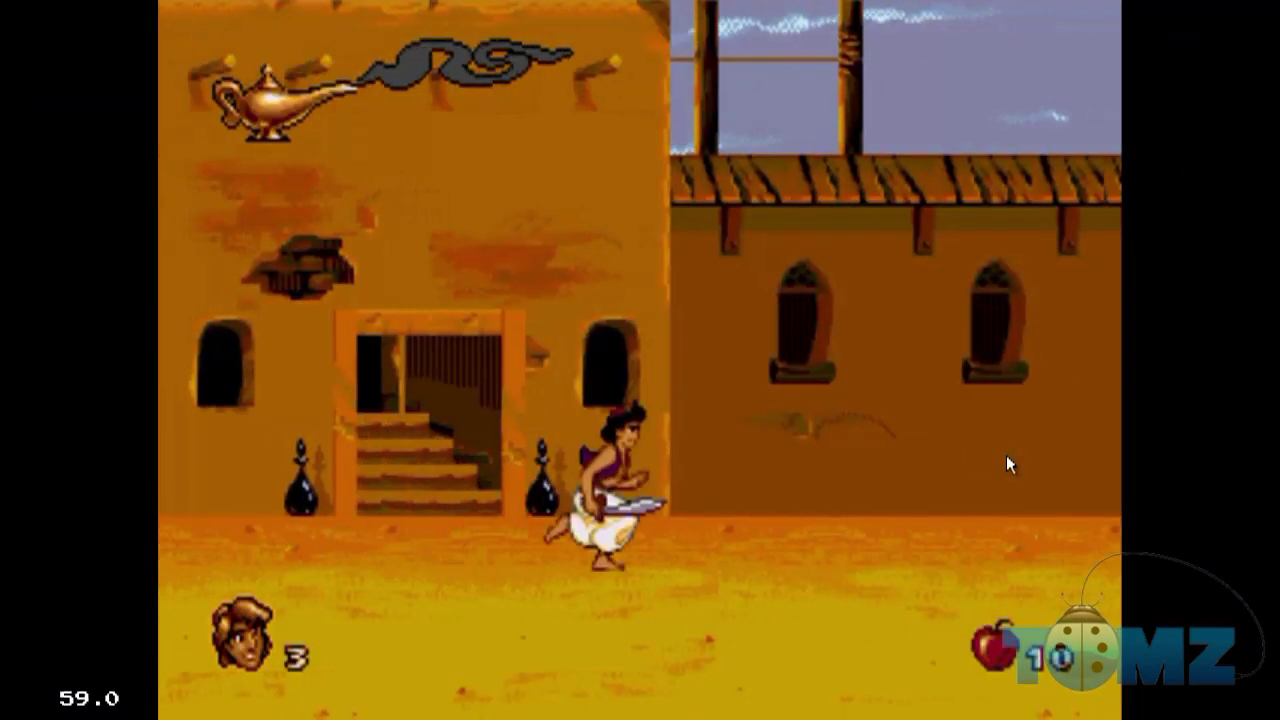
{"action": "key", "text": "Right"}
{"action": "key", "text": "a"}
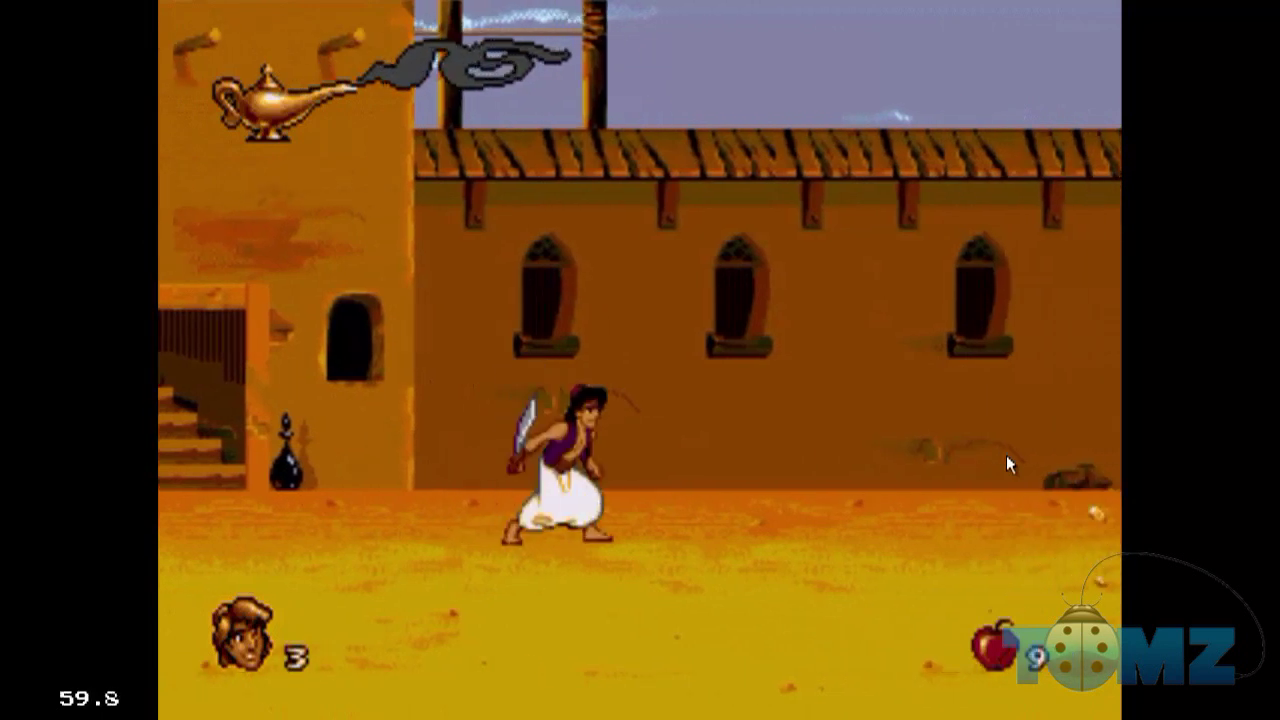
{"action": "key", "text": "d"}
{"action": "key", "text": "Right"}
{"action": "key", "text": "d"}
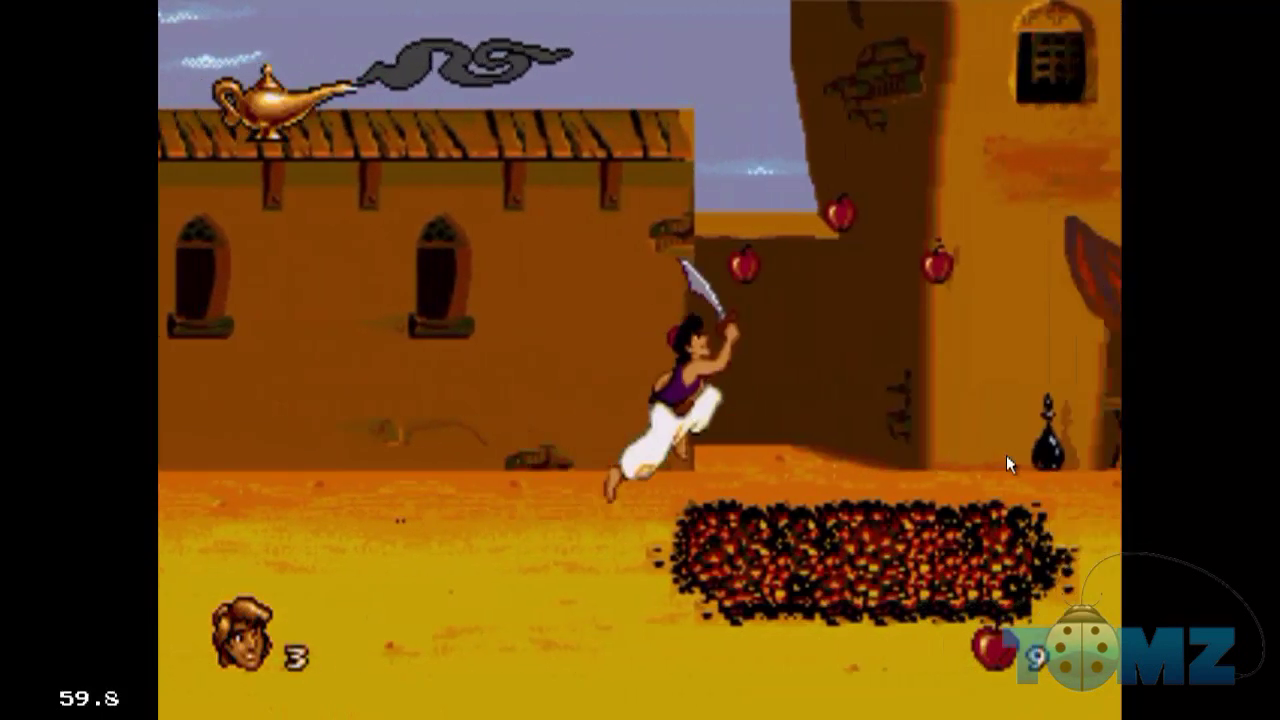
{"action": "key", "text": "Right"}
{"action": "key", "text": "s"}
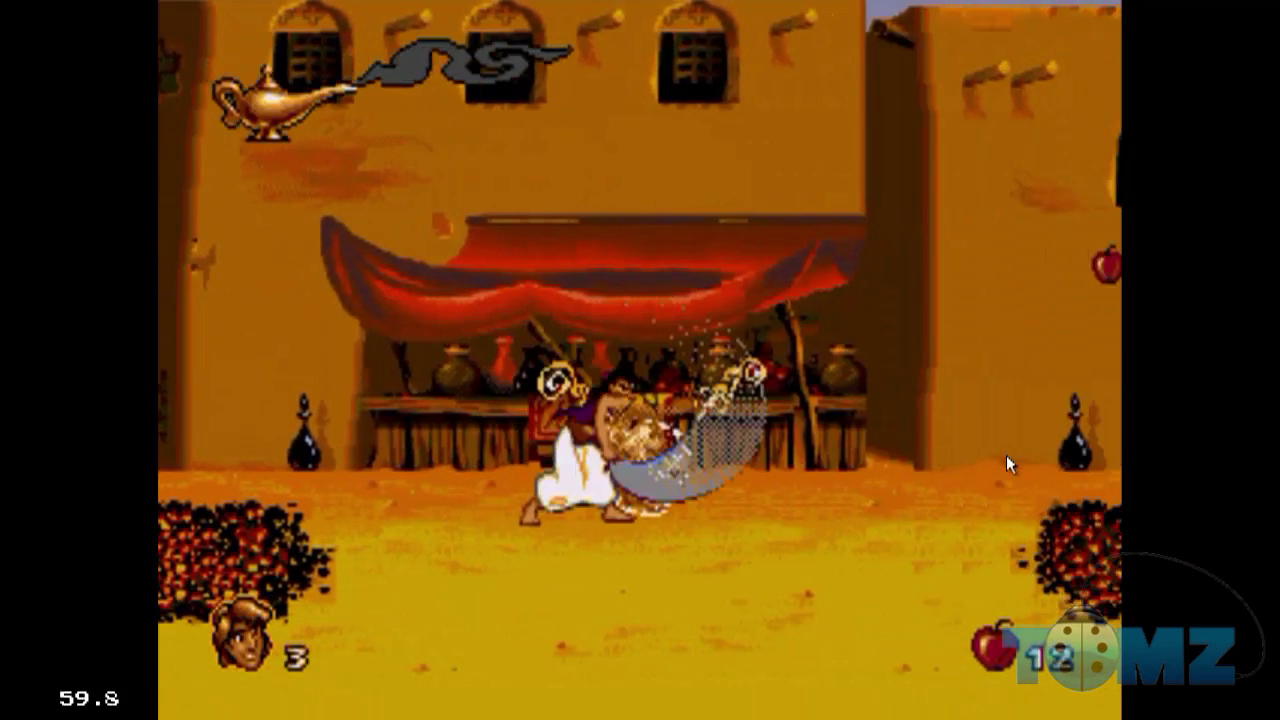
{"action": "key", "text": "Right"}
{"action": "key", "text": "d"}
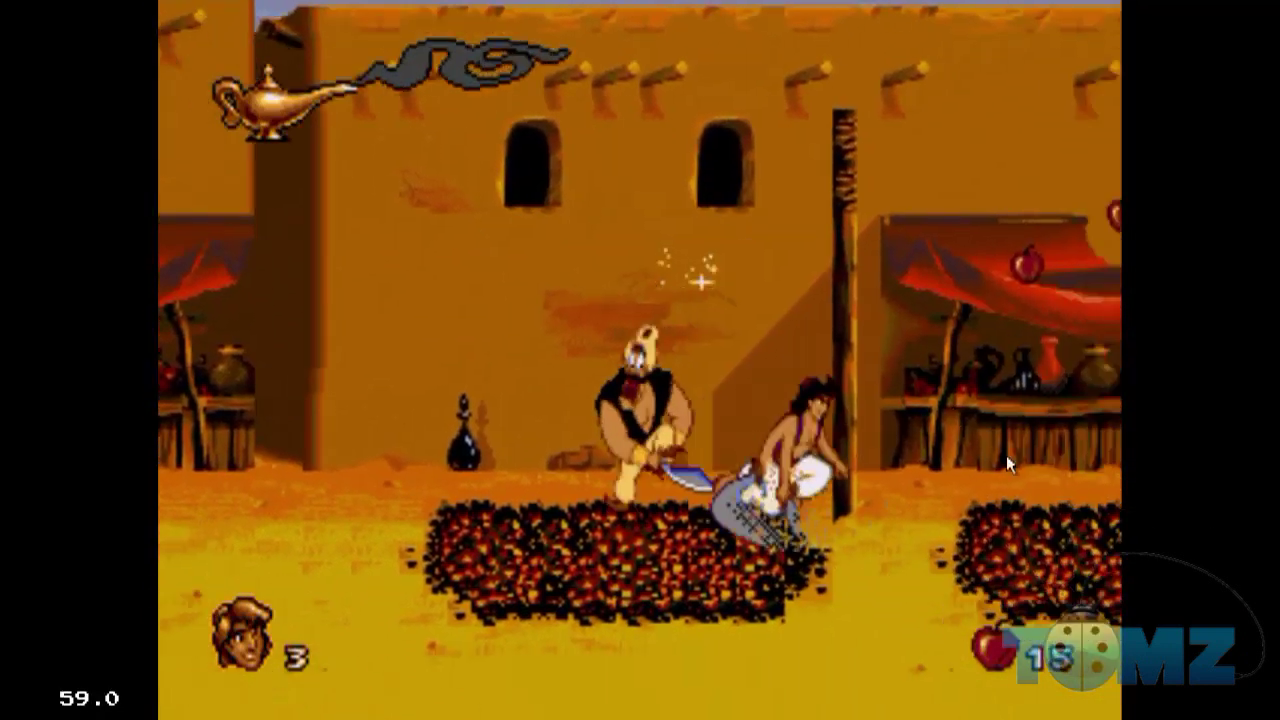
{"action": "key", "text": "Right"}
{"action": "key", "text": "d"}
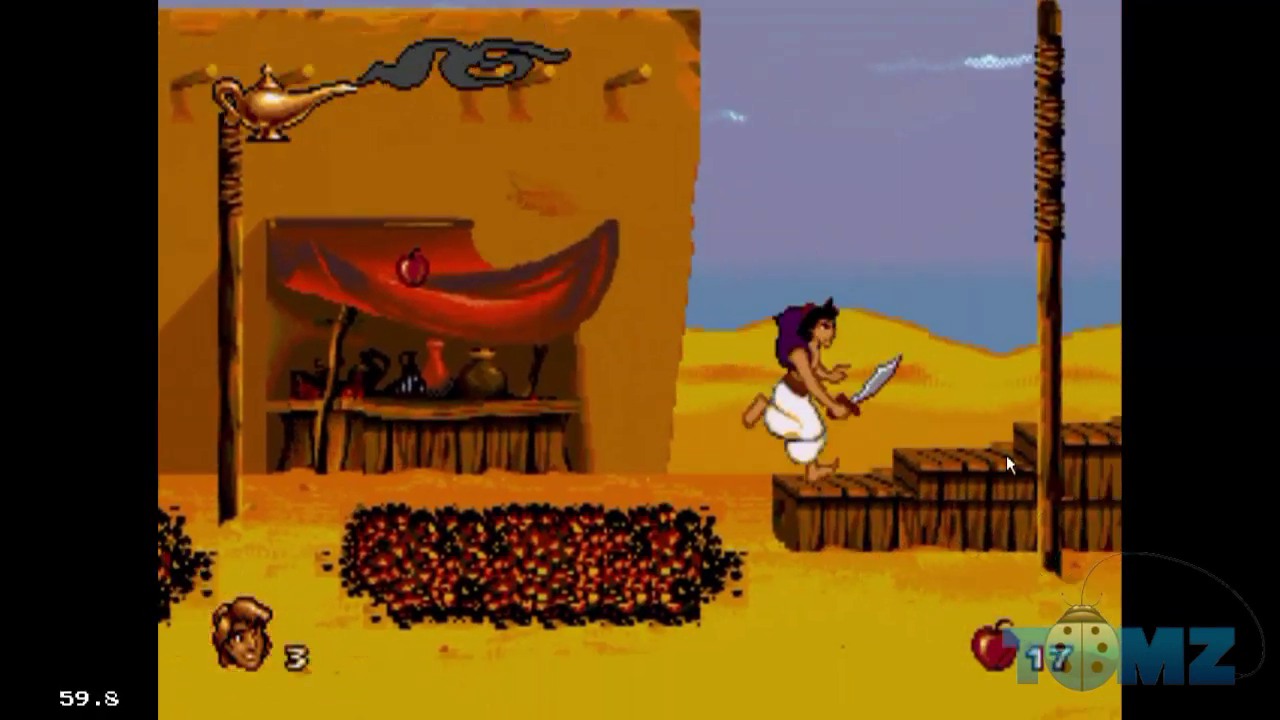
{"action": "key", "text": "Right"}
{"action": "key", "text": "s"}
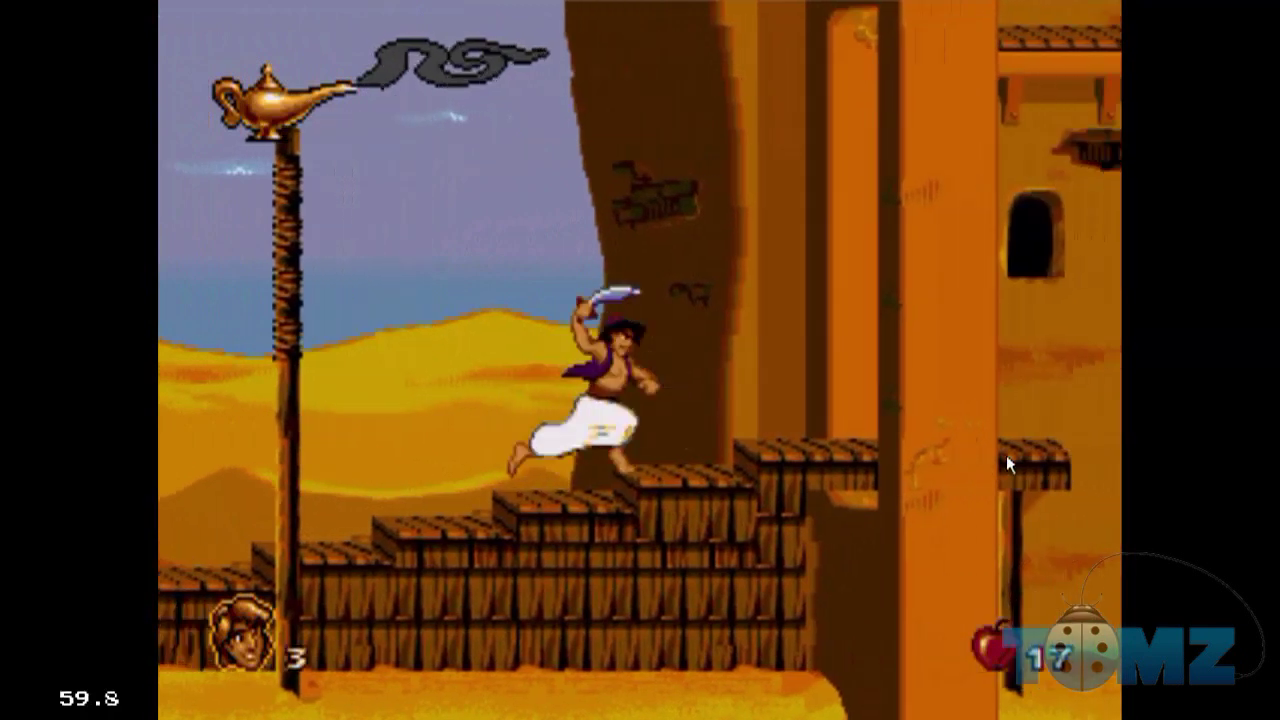
{"action": "key", "text": "Right"}
{"action": "key", "text": "d"}
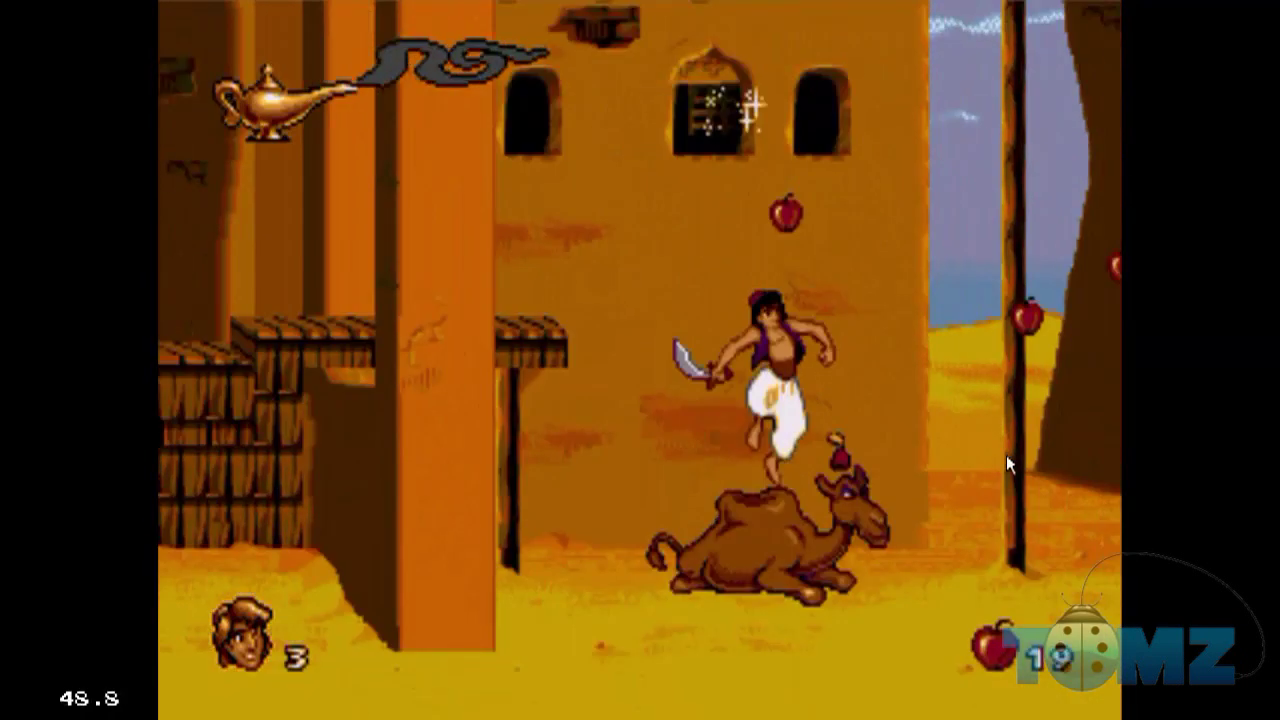
{"action": "key", "text": "Right"}
{"action": "key", "text": "s"}
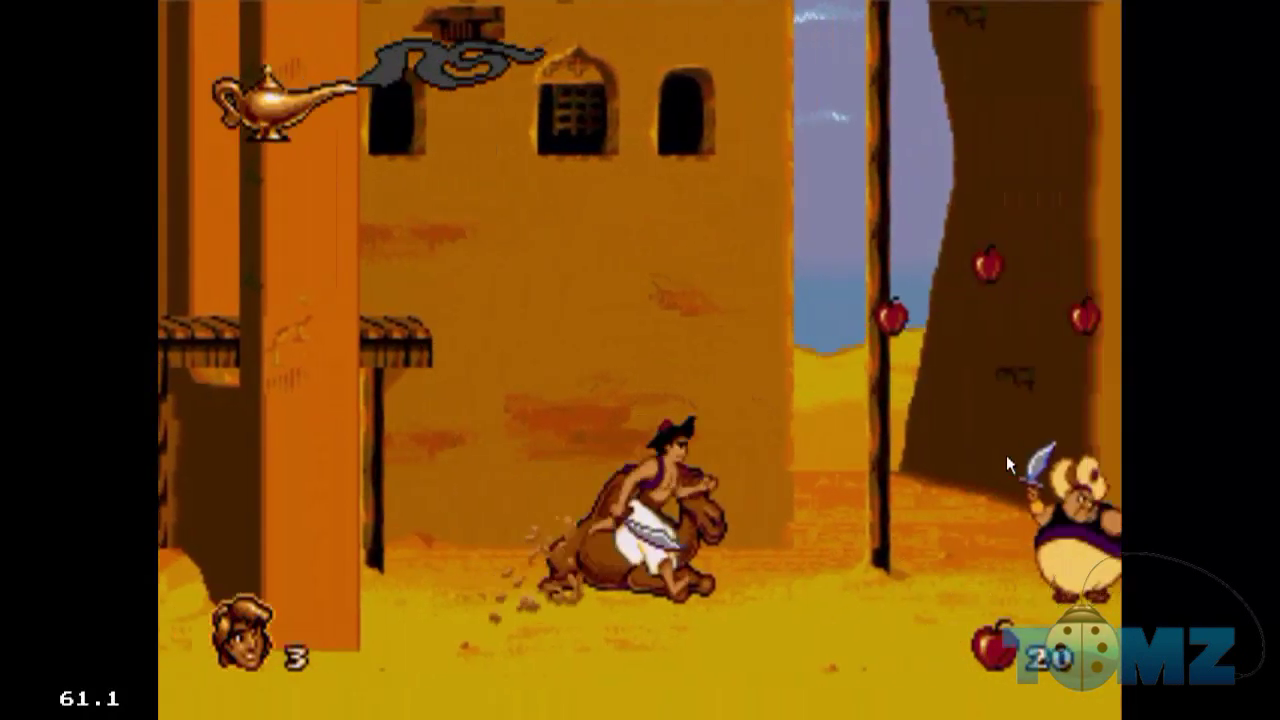
{"action": "key", "text": "s"}
{"action": "key", "text": "Right"}
{"action": "key", "text": "d"}
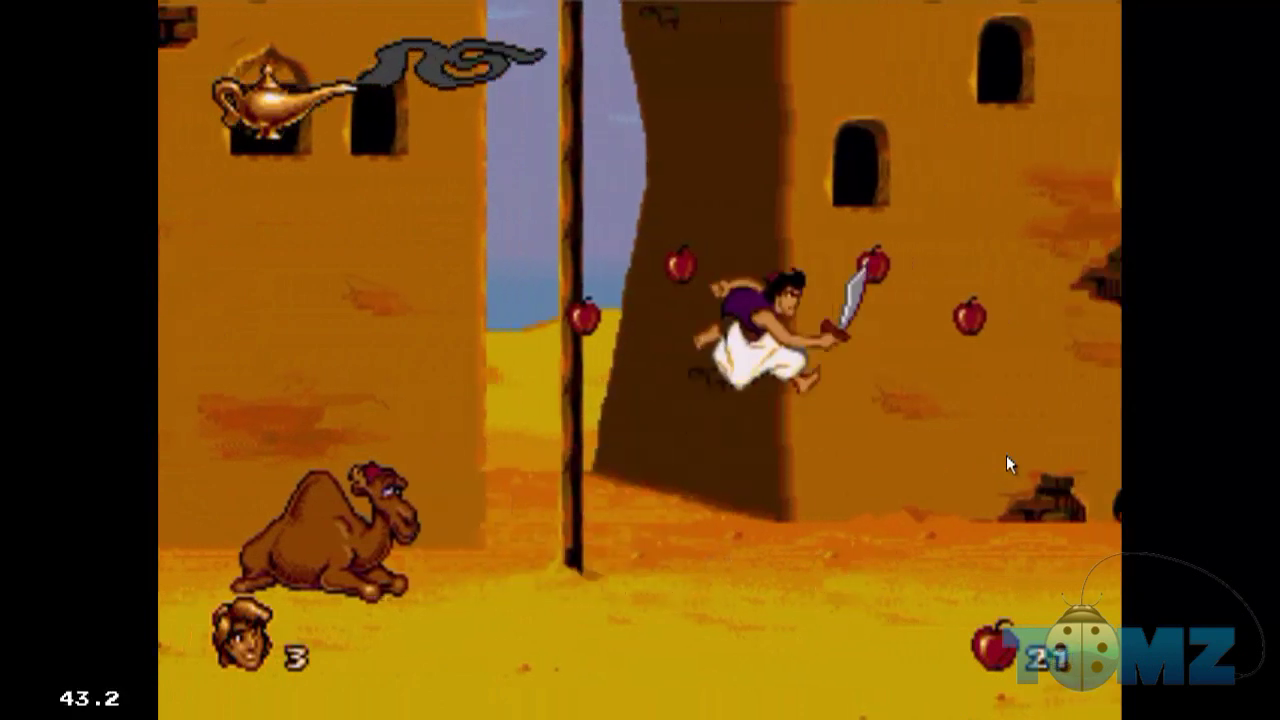
{"action": "key", "text": "d"}
{"action": "key", "text": "Right"}
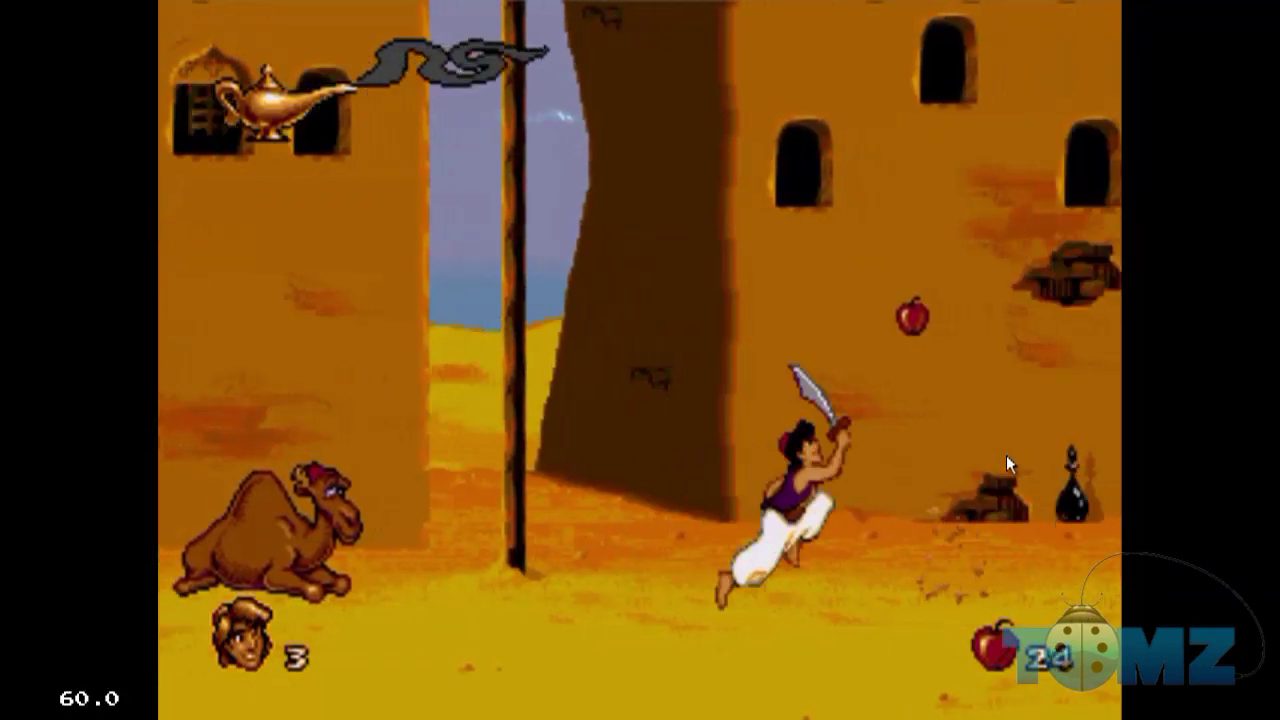
{"action": "key", "text": "d"}
{"action": "key", "text": "Right"}
{"action": "key", "text": "Down"}
{"action": "key", "text": "d"}
{"action": "key", "text": "Right"}
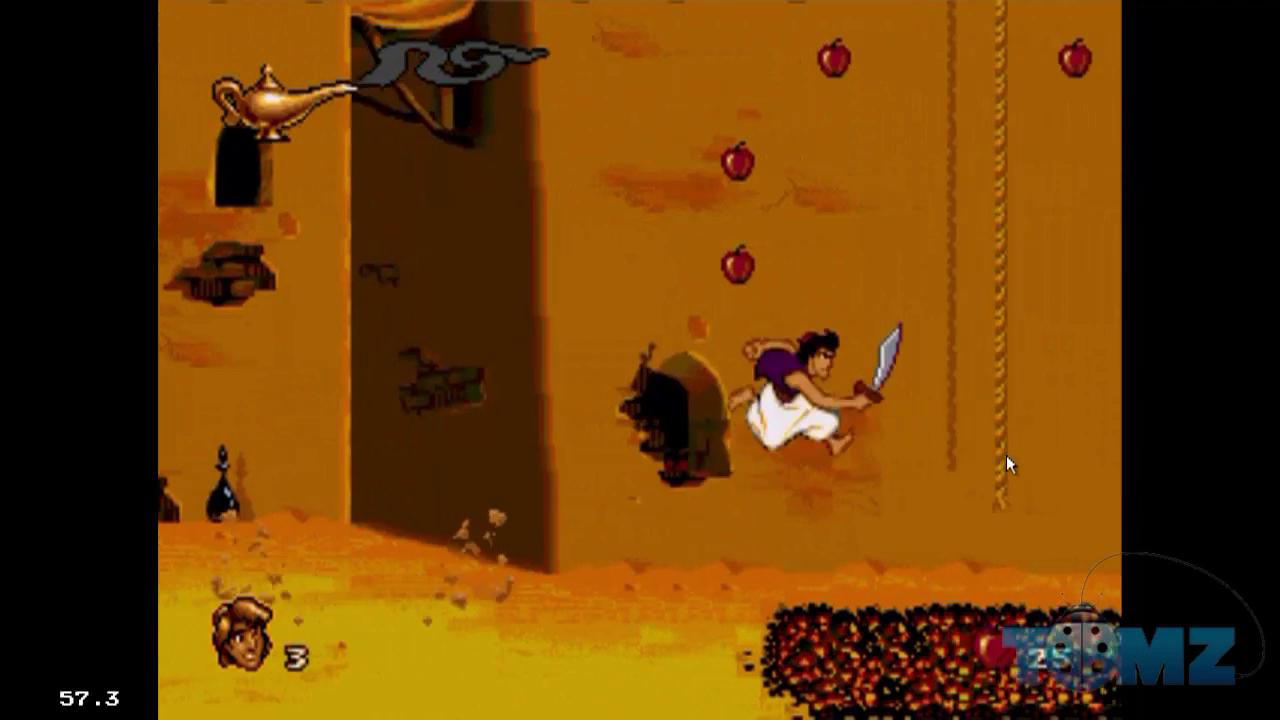
{"action": "key", "text": "Up"}
{"action": "key", "text": "s"}
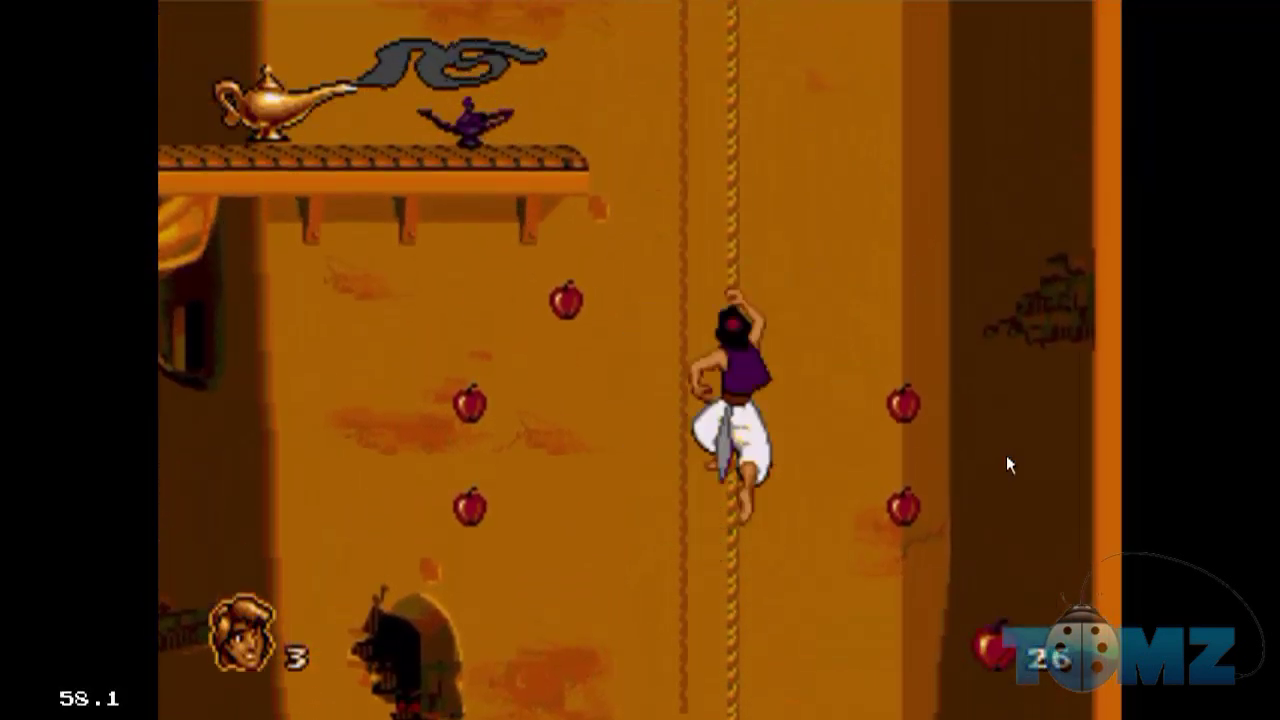
{"action": "key", "text": "d"}
{"action": "key", "text": "Right"}
{"action": "key", "text": "Left"}
{"action": "key", "text": "d"}
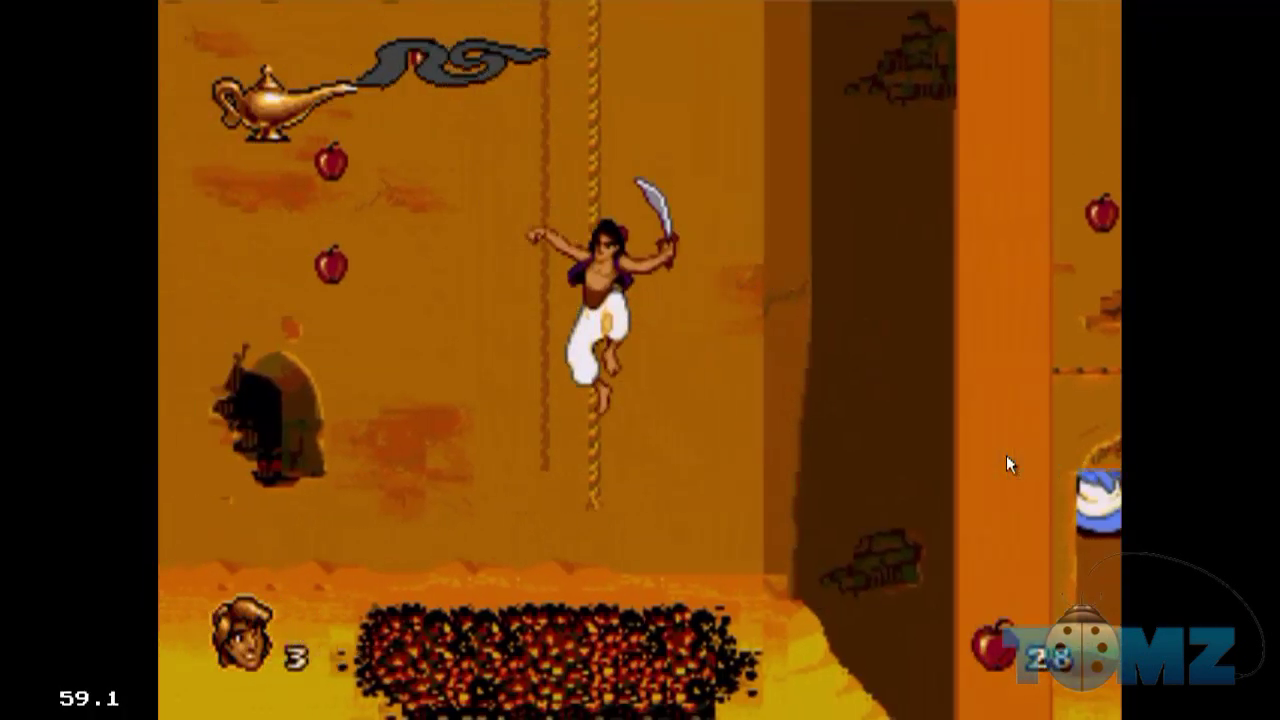
{"action": "key", "text": "Up"}
{"action": "key", "text": "d"}
{"action": "key", "text": "Right"}
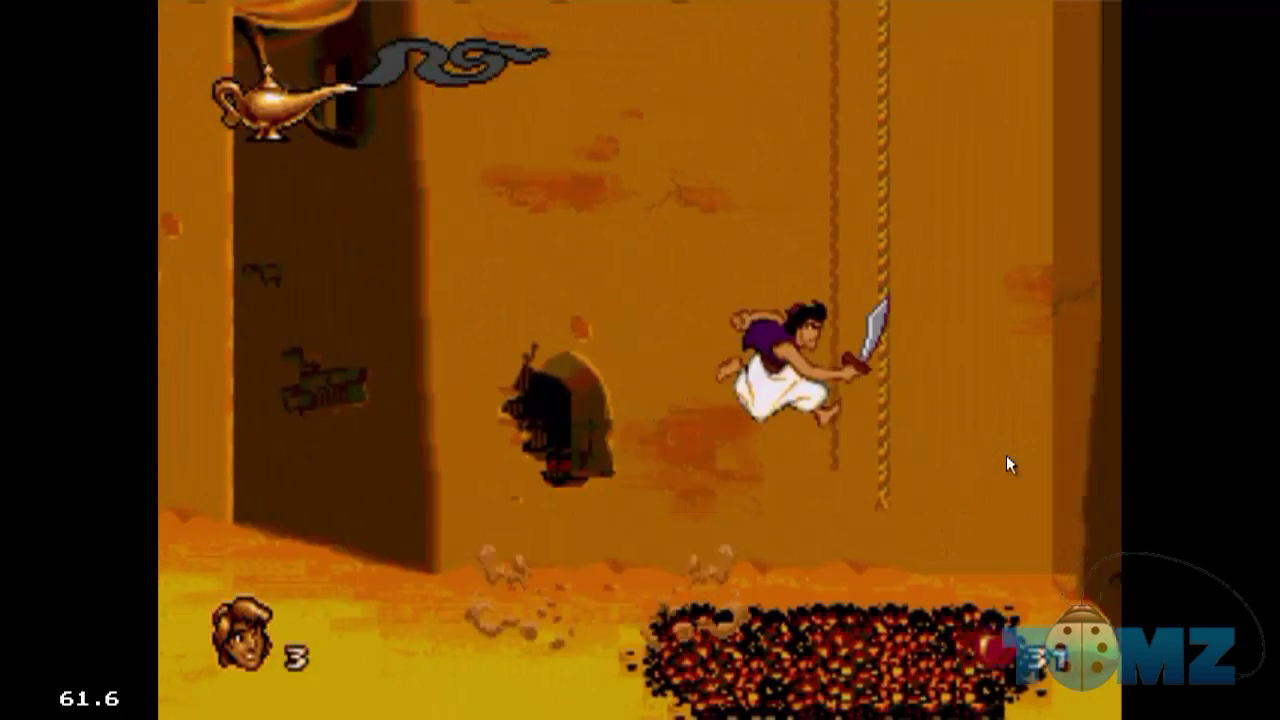
{"action": "key", "text": "Up"}
{"action": "key", "text": "Up"}
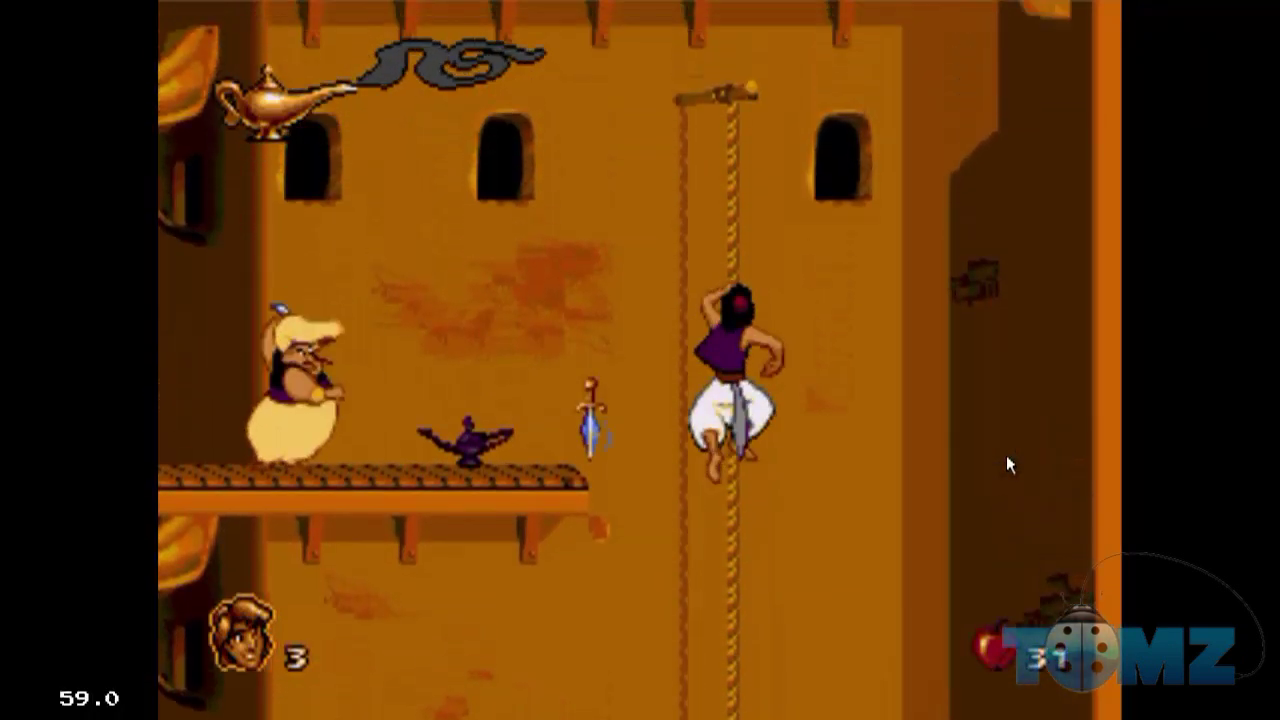
{"action": "key", "text": "d"}
{"action": "key", "text": "Right"}
{"action": "key", "text": "s"}
{"action": "key", "text": "Right"}
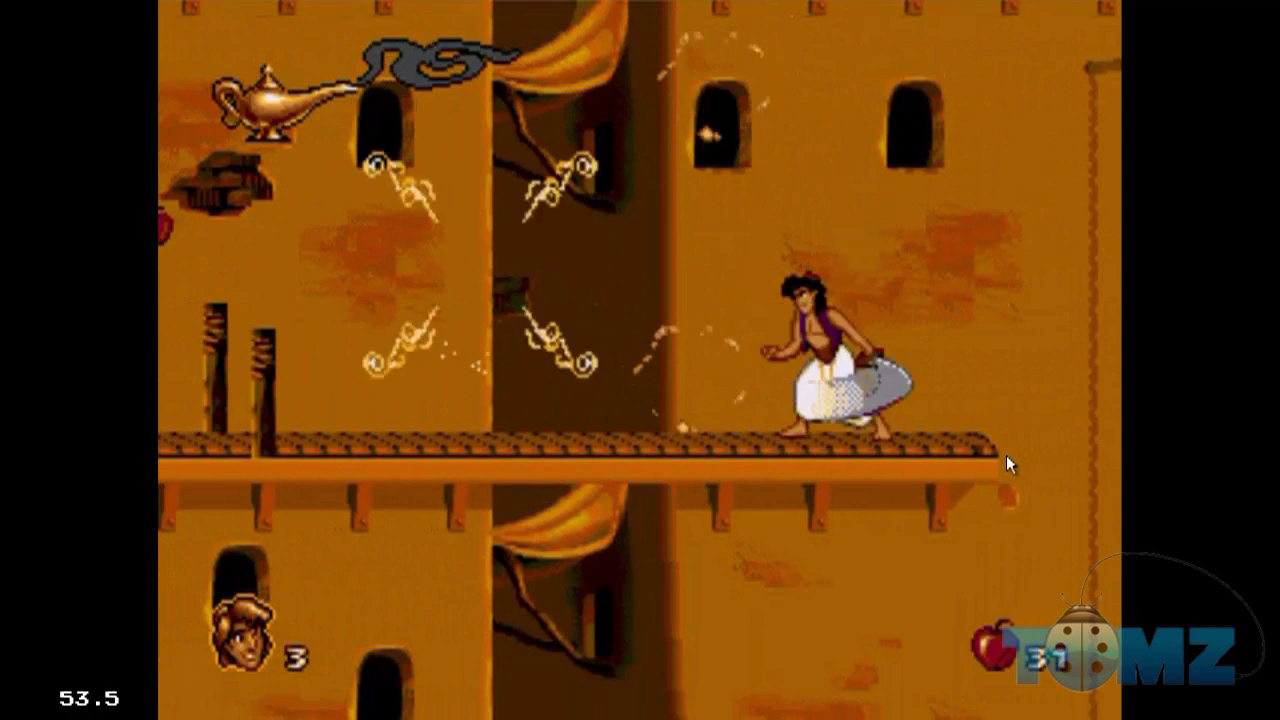
{"action": "key", "text": "Left"}
{"action": "key", "text": "d"}
{"action": "key", "text": "s"}
{"action": "key", "text": "d"}
{"action": "key", "text": "Left"}
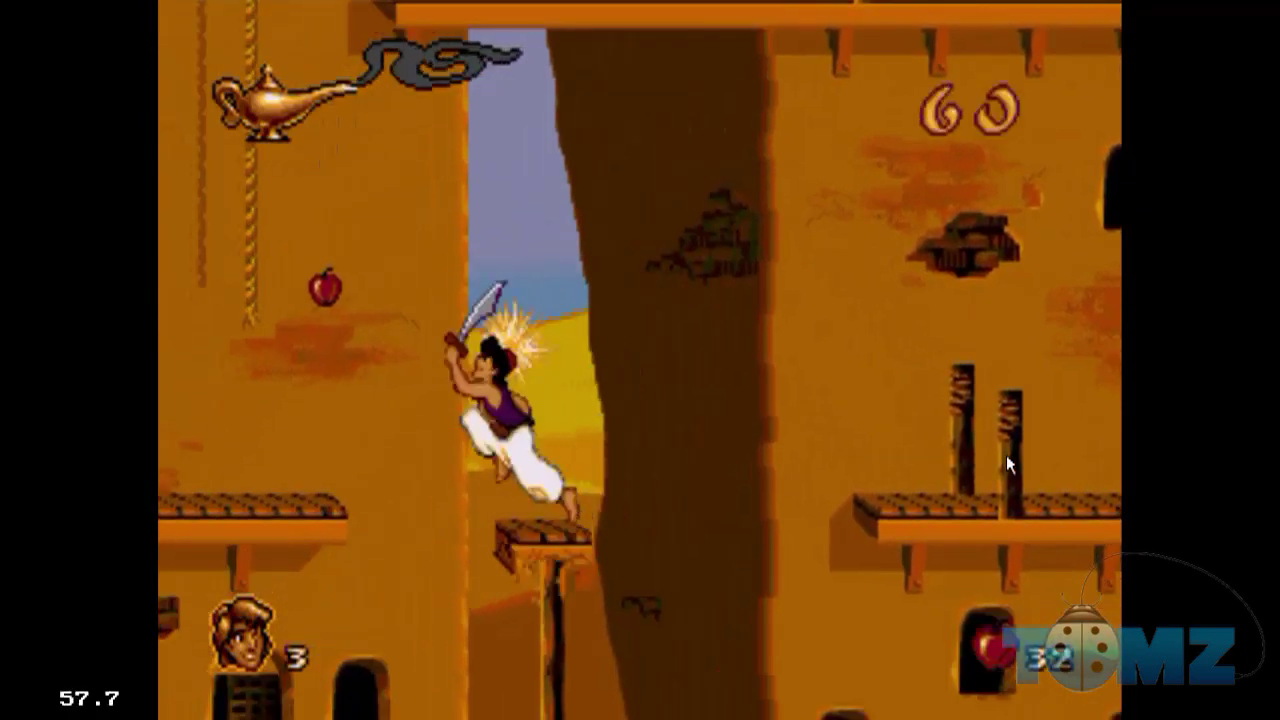
{"action": "key", "text": "Up"}
{"action": "key", "text": "d"}
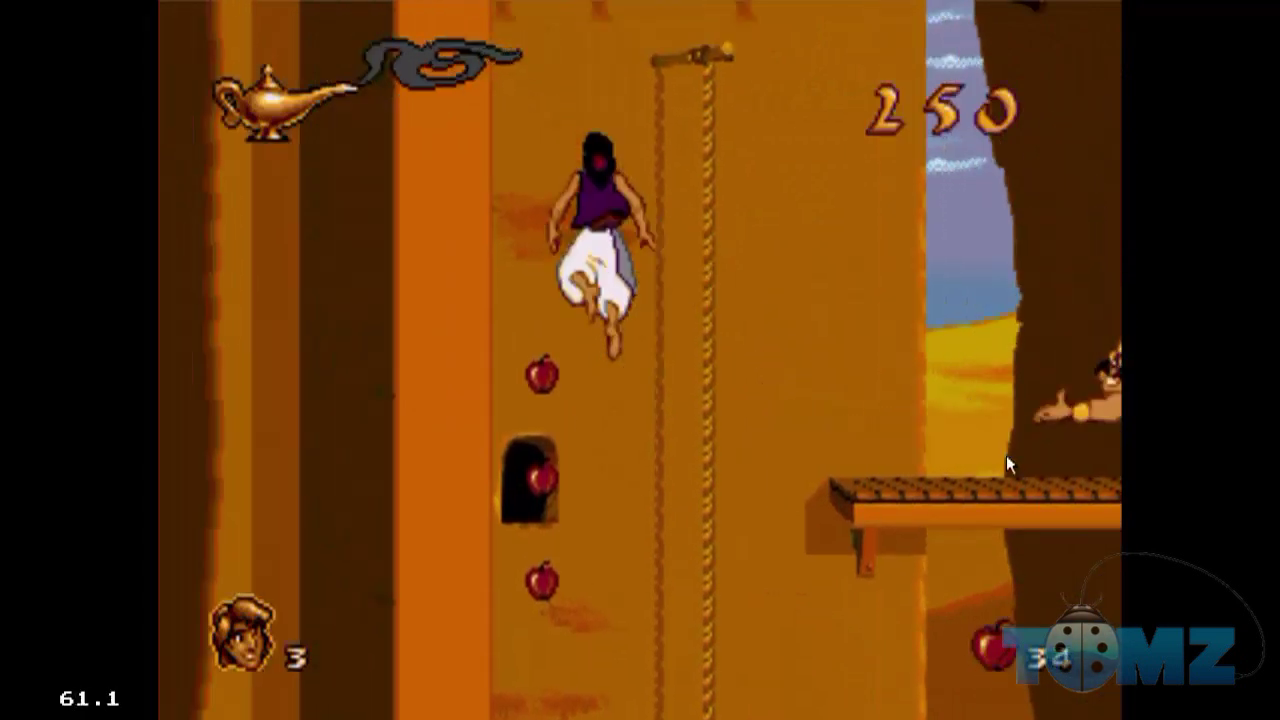
{"action": "key", "text": "Right"}
{"action": "key", "text": "s"}
{"action": "key", "text": "Up"}
{"action": "key", "text": "Up"}
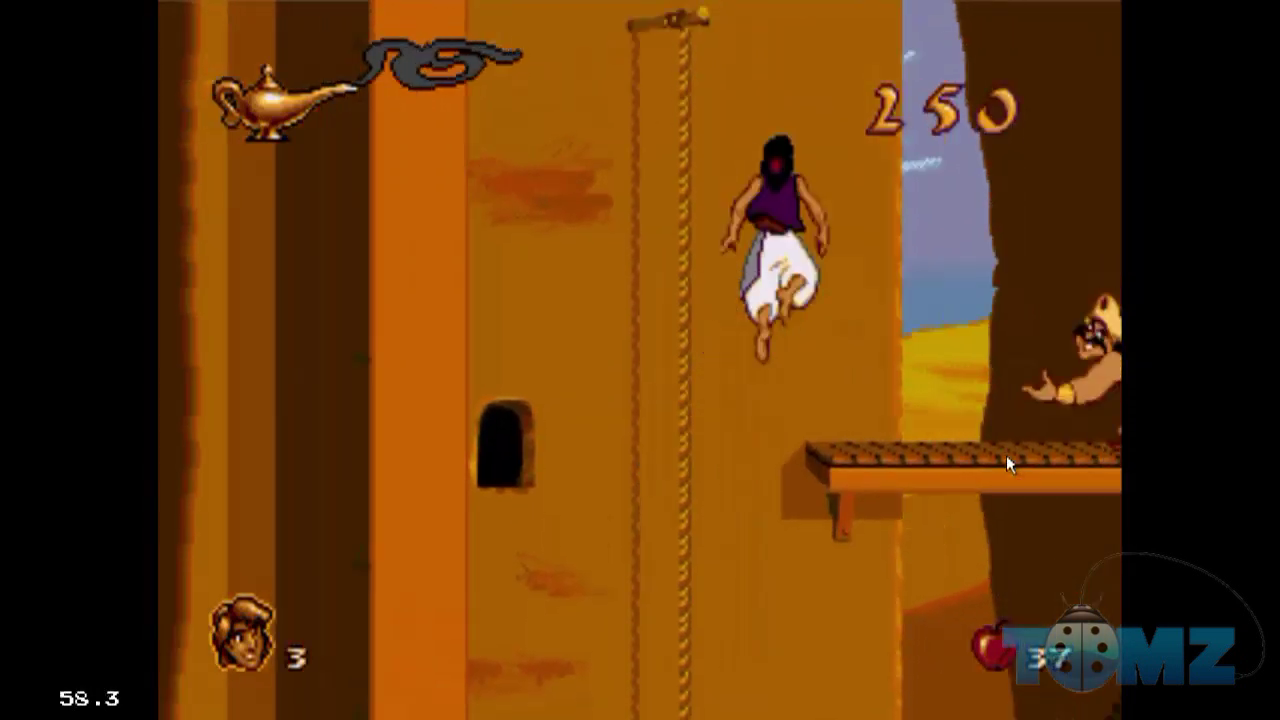
{"action": "key", "text": "Right"}
{"action": "key", "text": "d"}
{"action": "key", "text": "s"}
{"action": "key", "text": "s"}
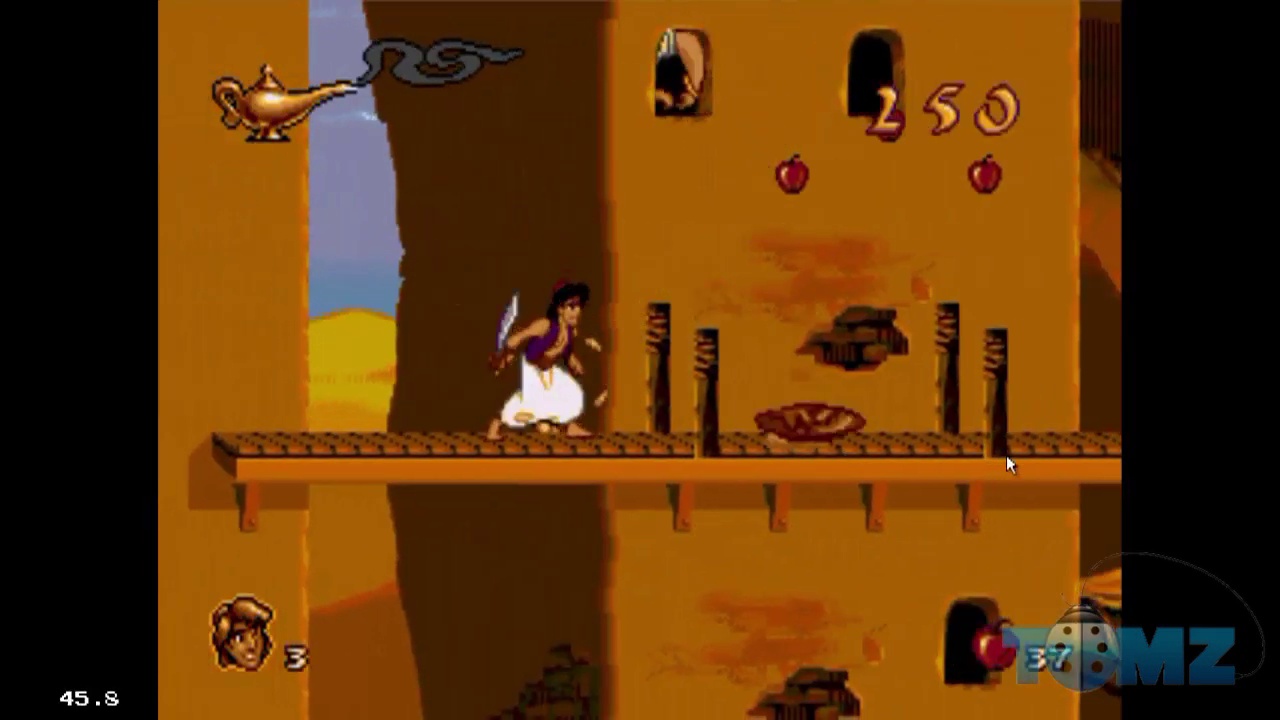
{"action": "key", "text": "Right"}
{"action": "key", "text": "d"}
{"action": "key", "text": "Right"}
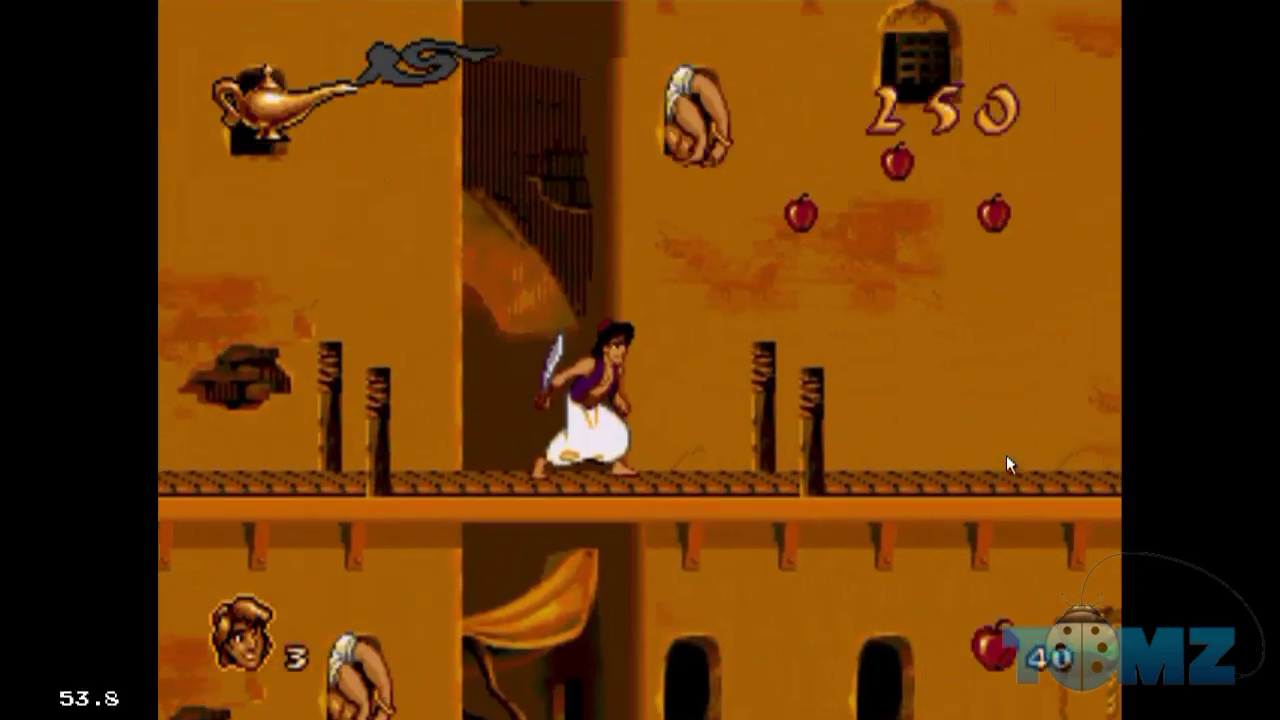
{"action": "key", "text": "d"}
{"action": "key", "text": "Right"}
{"action": "key", "text": "s"}
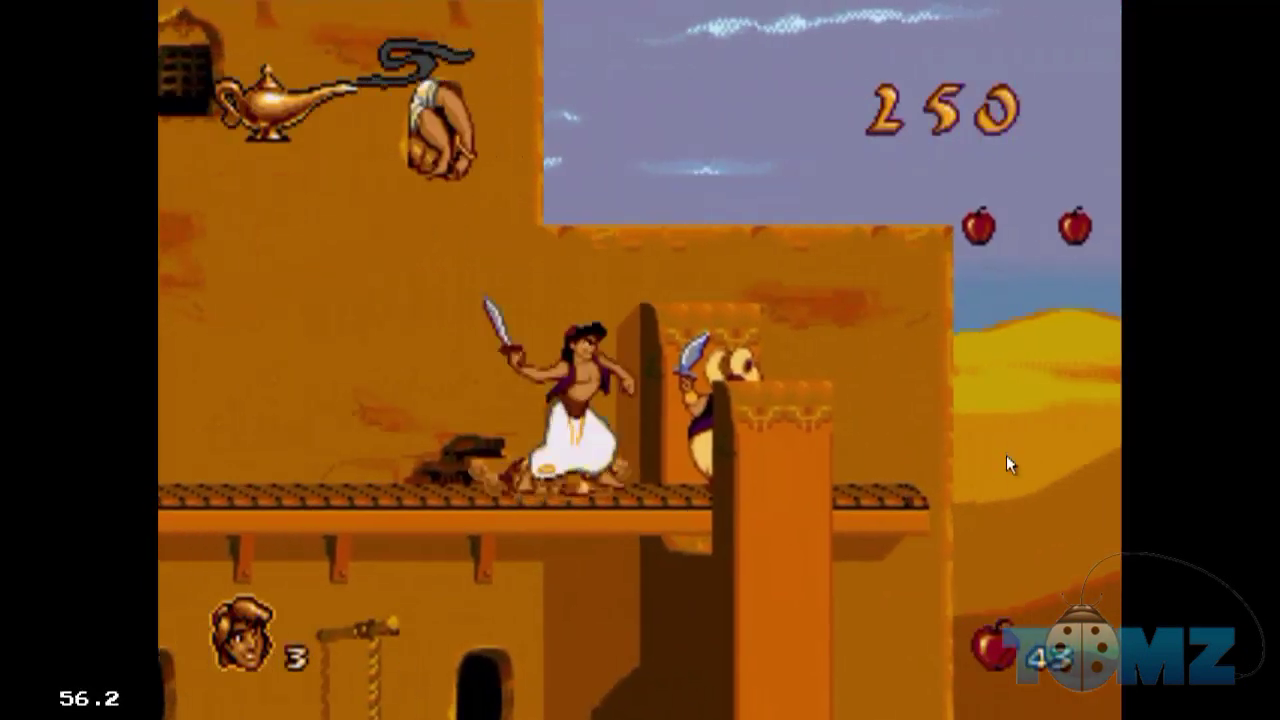
{"action": "key", "text": "d"}
{"action": "key", "text": "d"}
{"action": "key", "text": "Right"}
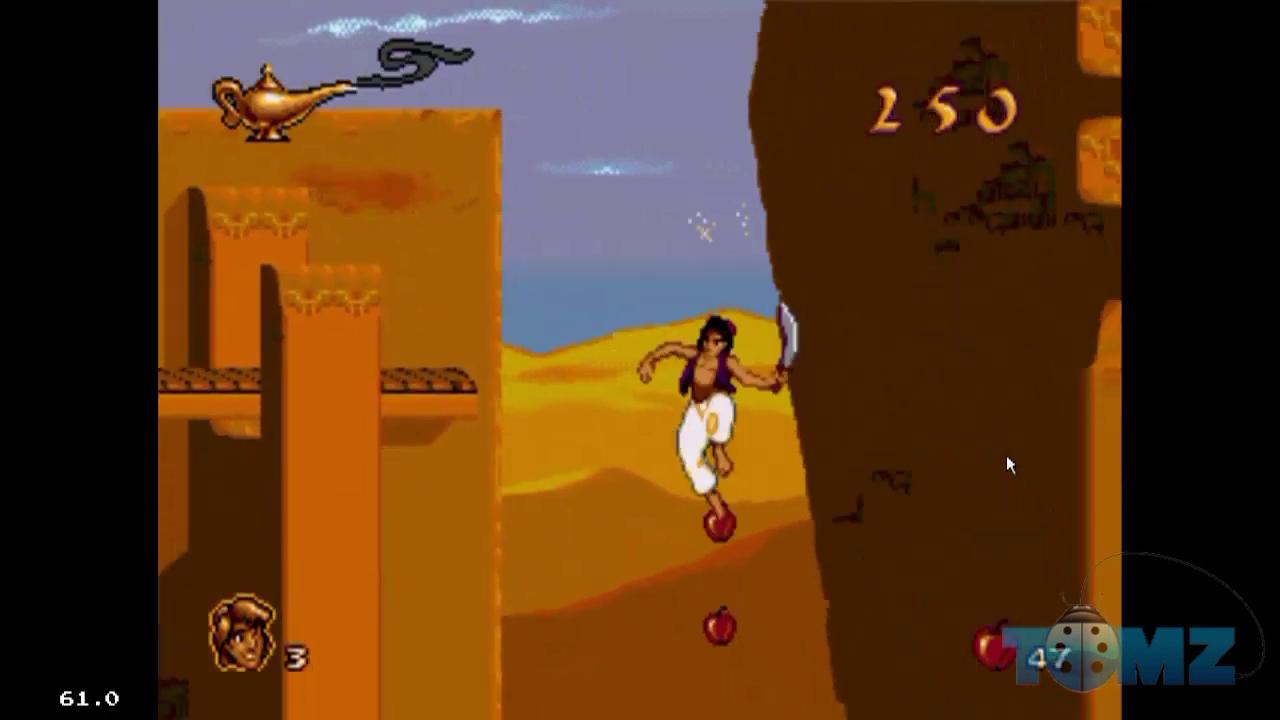
{"action": "key", "text": "d"}
{"action": "key", "text": "Right"}
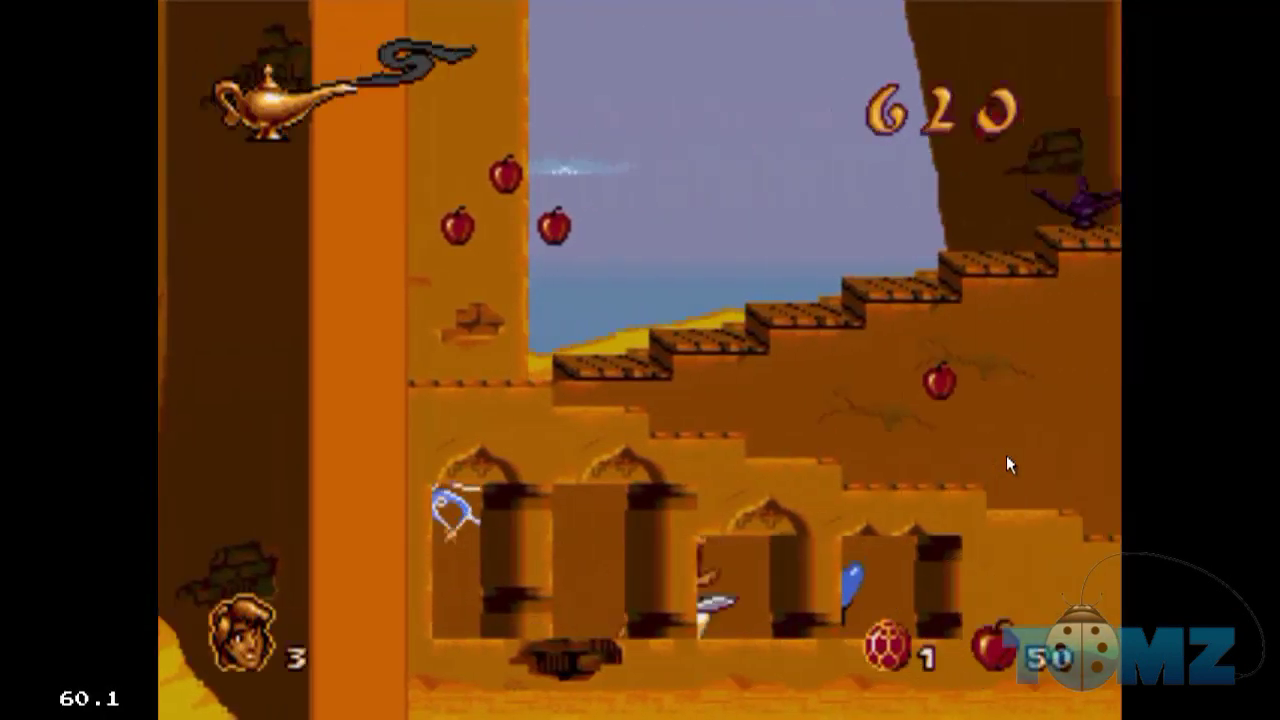
{"action": "key", "text": "s"}
{"action": "key", "text": "Right"}
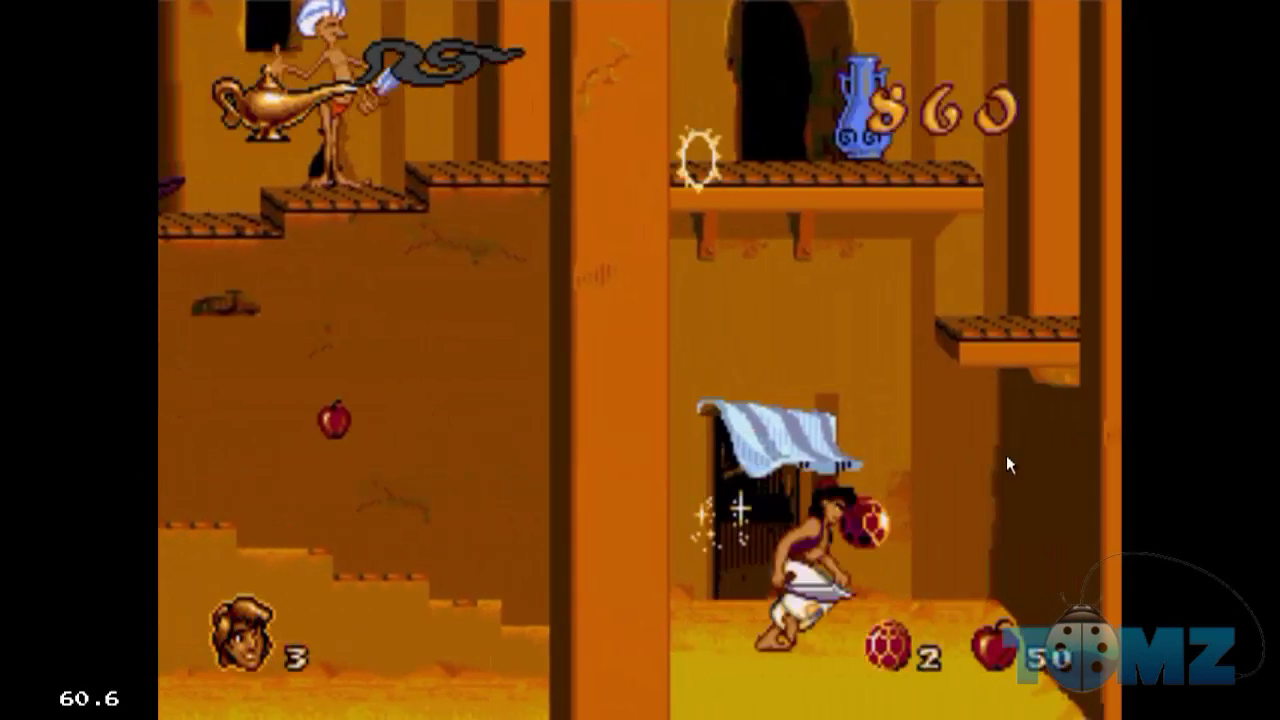
{"action": "key", "text": "Left"}
{"action": "key", "text": "Left"}
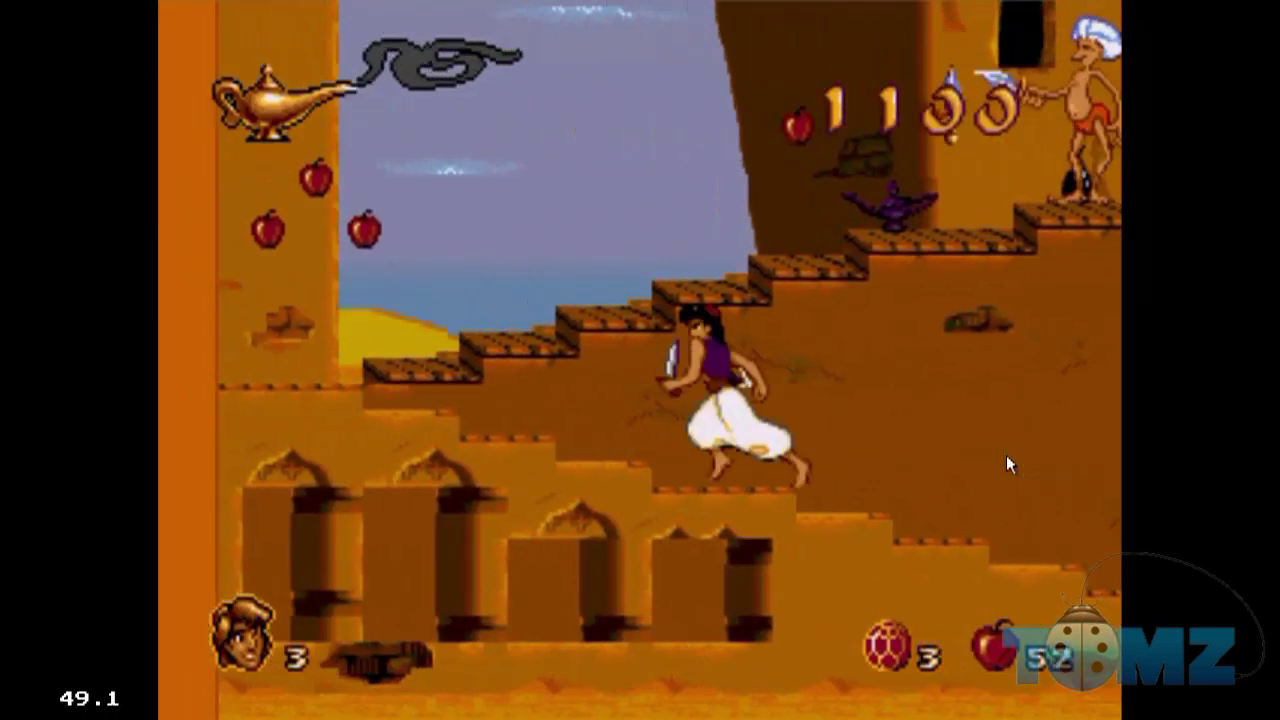
{"action": "key", "text": "Right"}
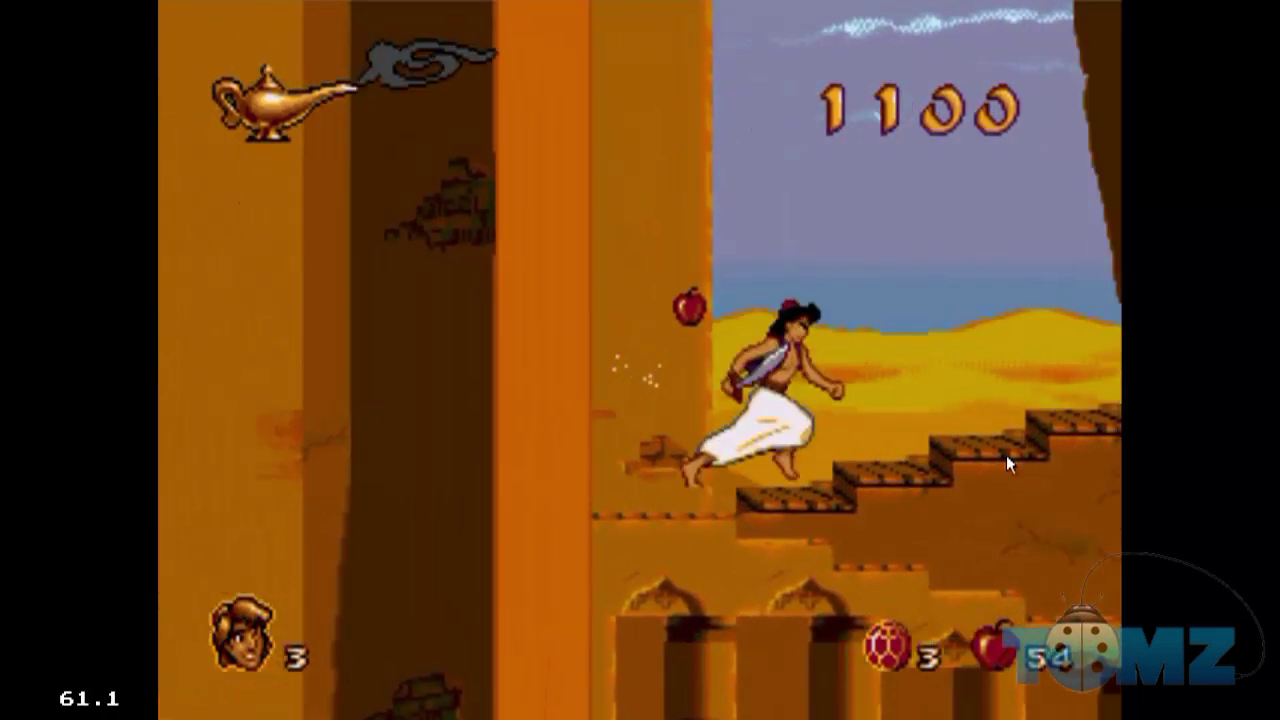
{"action": "key", "text": "s"}
{"action": "key", "text": "Right"}
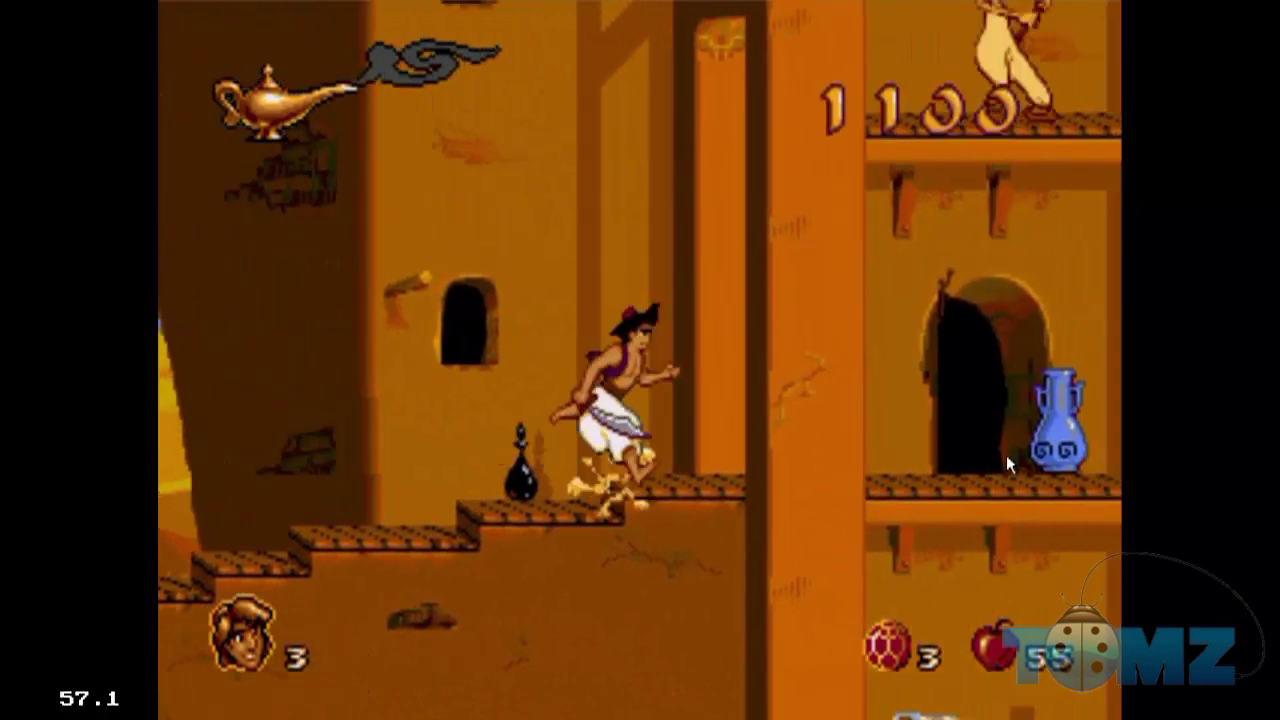
{"action": "key", "text": "Right"}
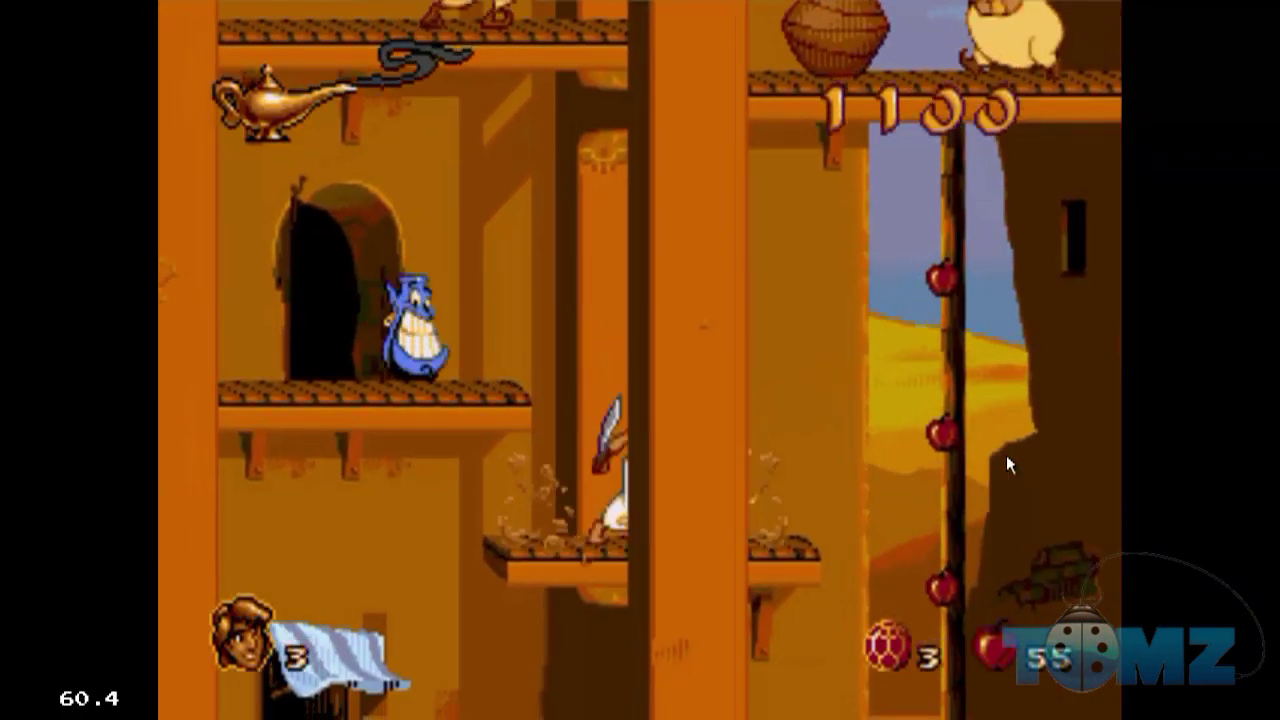
{"action": "key", "text": "d"}
{"action": "key", "text": "Down"}
{"action": "key", "text": "Right"}
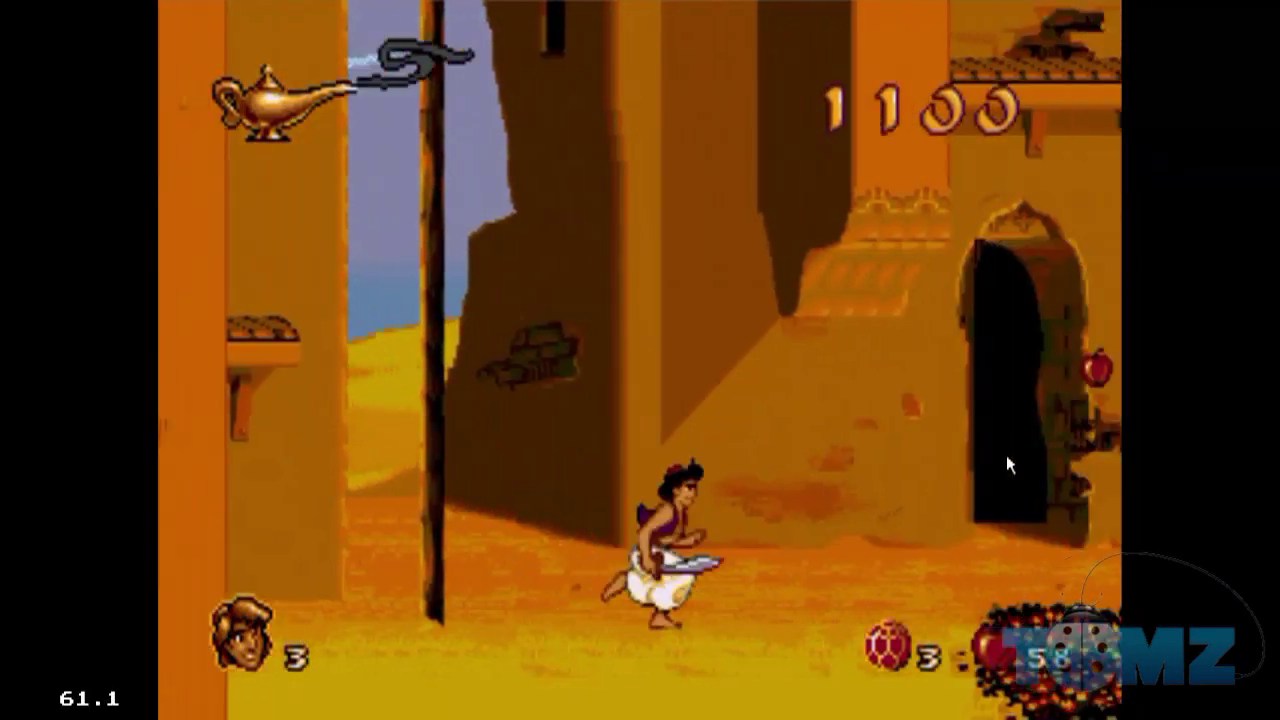
{"action": "key", "text": "d"}
{"action": "key", "text": "s"}
{"action": "key", "text": "Right"}
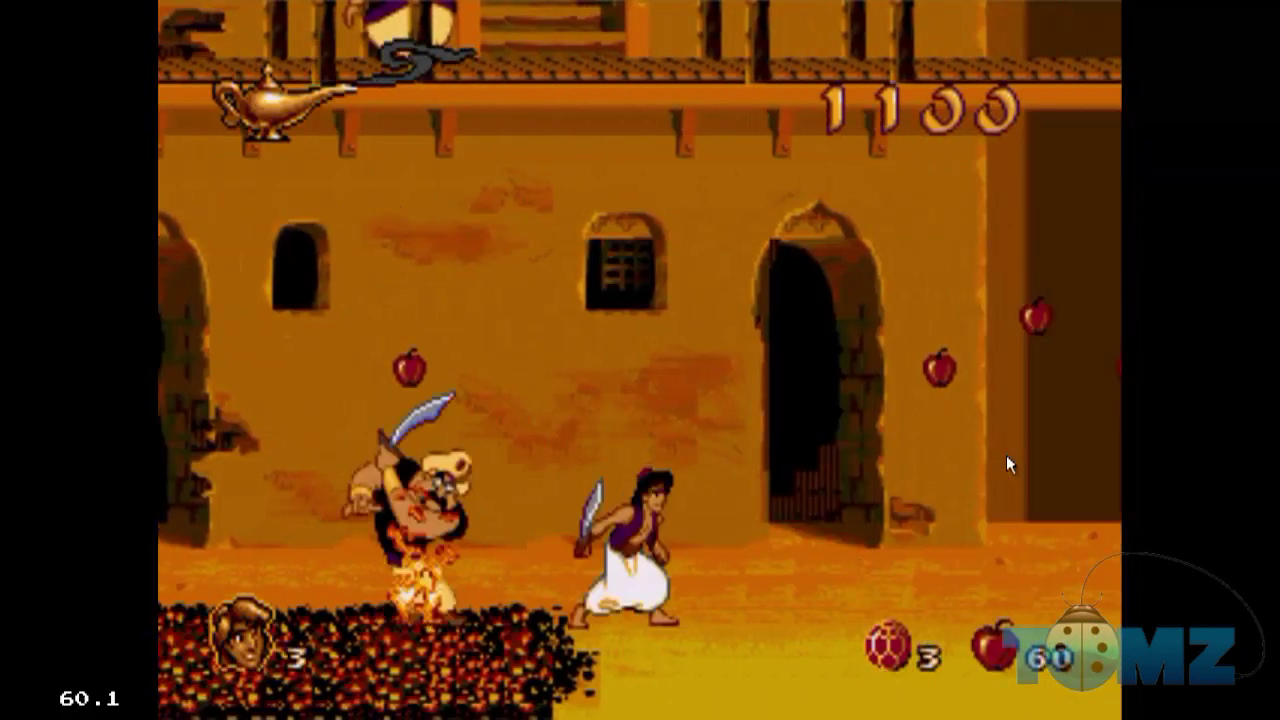
{"action": "key", "text": "d"}
{"action": "key", "text": "s"}
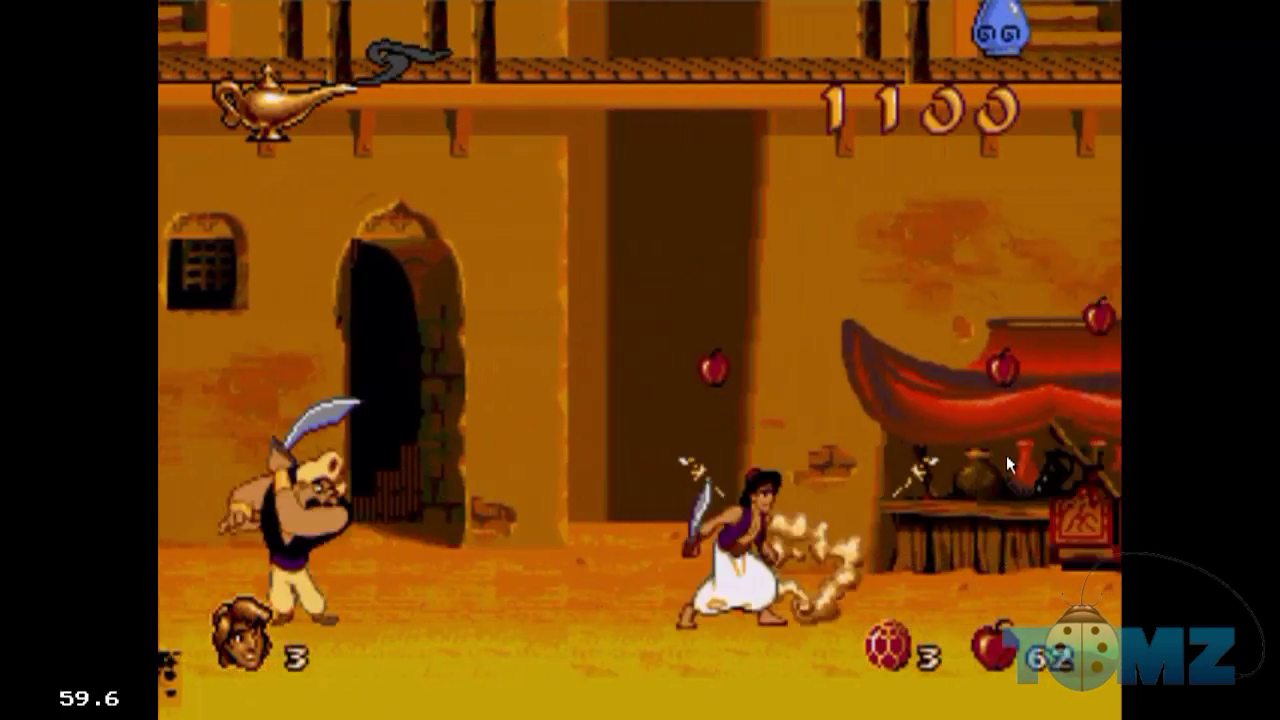
{"action": "key", "text": "Left"}
{"action": "key", "text": "s"}
{"action": "key", "text": "Right"}
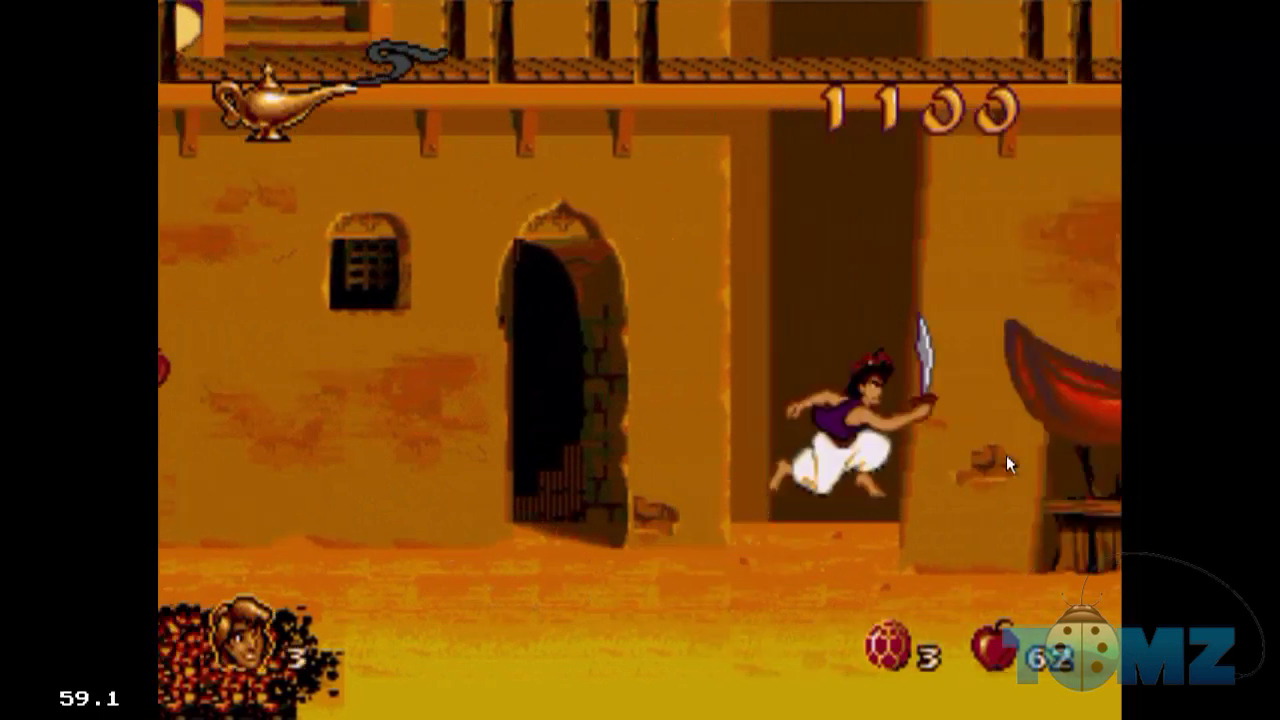
{"action": "key", "text": "d"}
{"action": "key", "text": "d"}
{"action": "key", "text": "Right"}
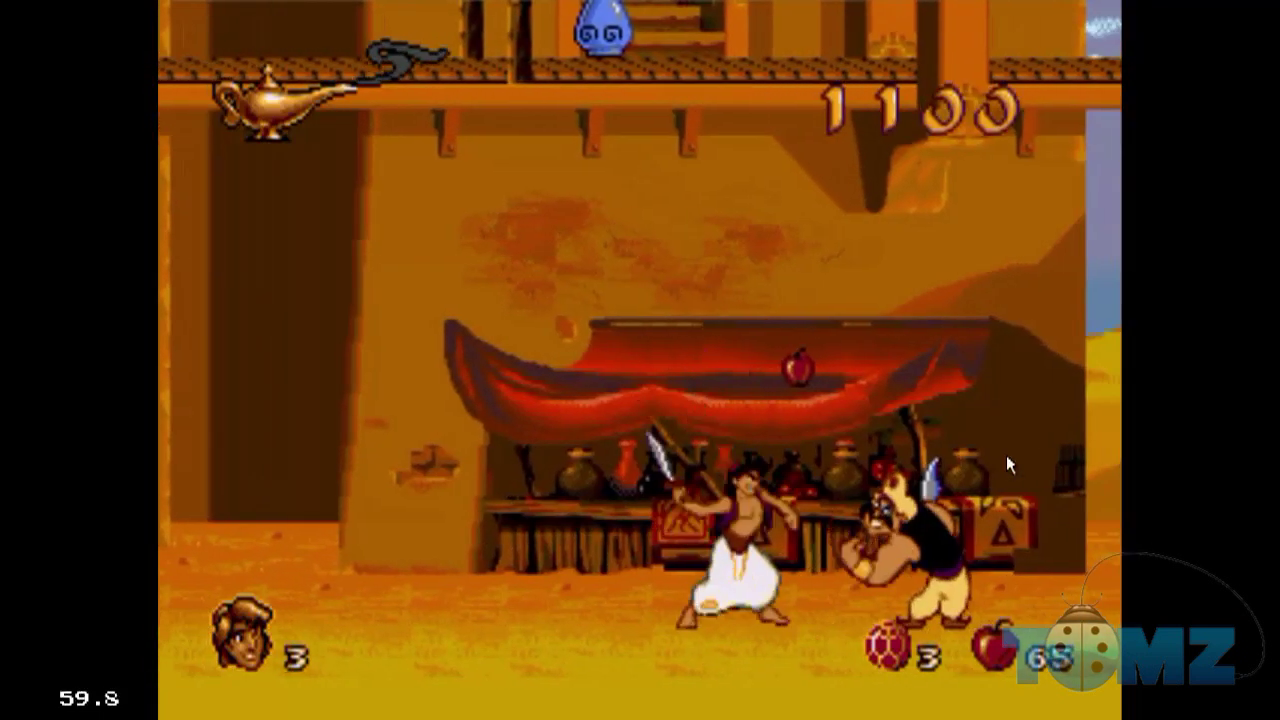